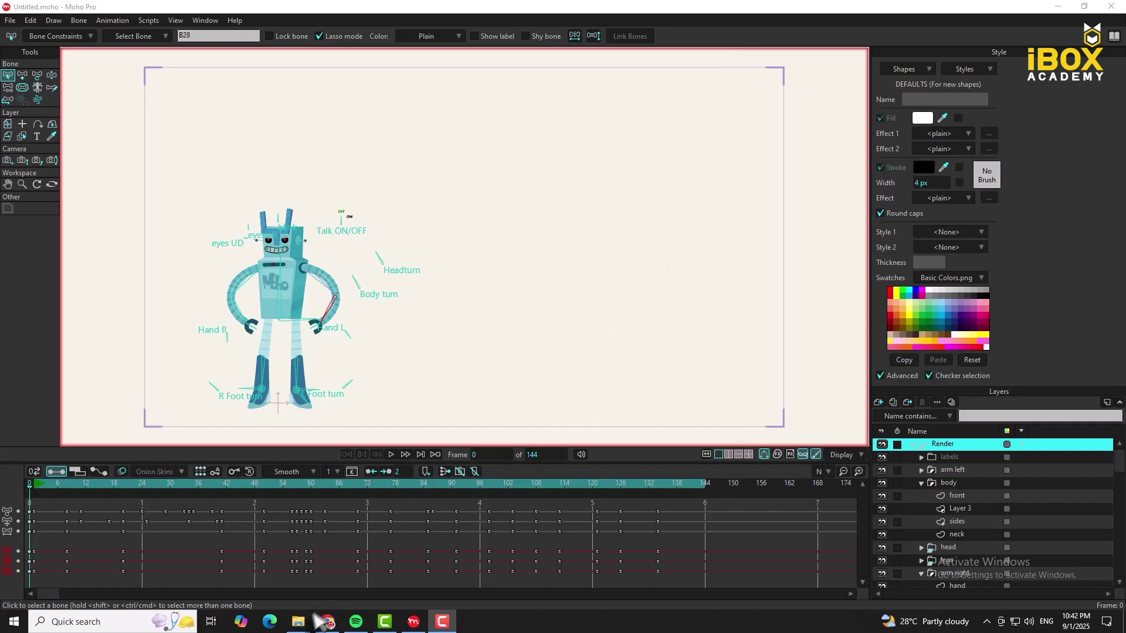
- Switch to File Explorer and extract the MU_Set_One_Bone_V2.9.2 archive directly into its current folder, Downloads\New folder
mouse_move(297, 620)
left_click(274, 600)
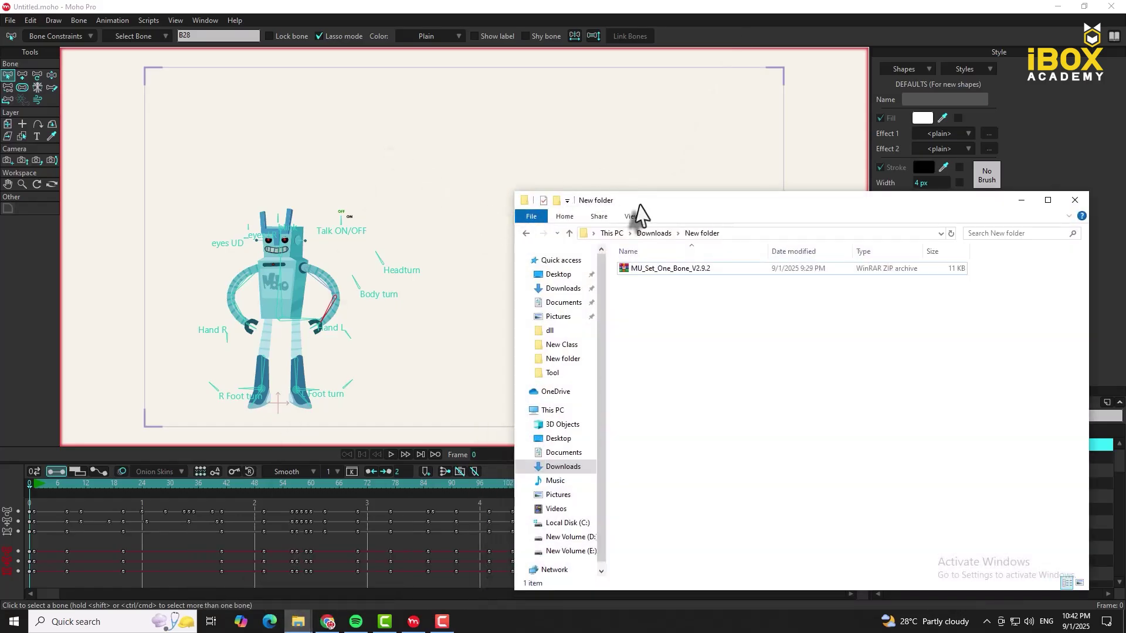
left_click_drag(644, 194, 411, 119)
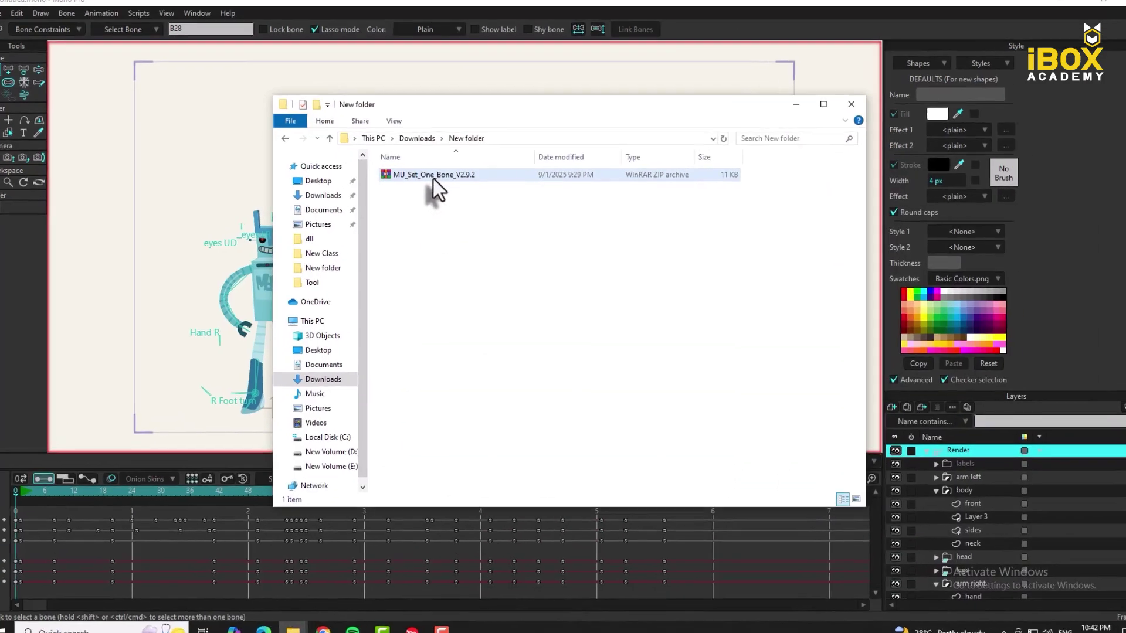
right_click(427, 178)
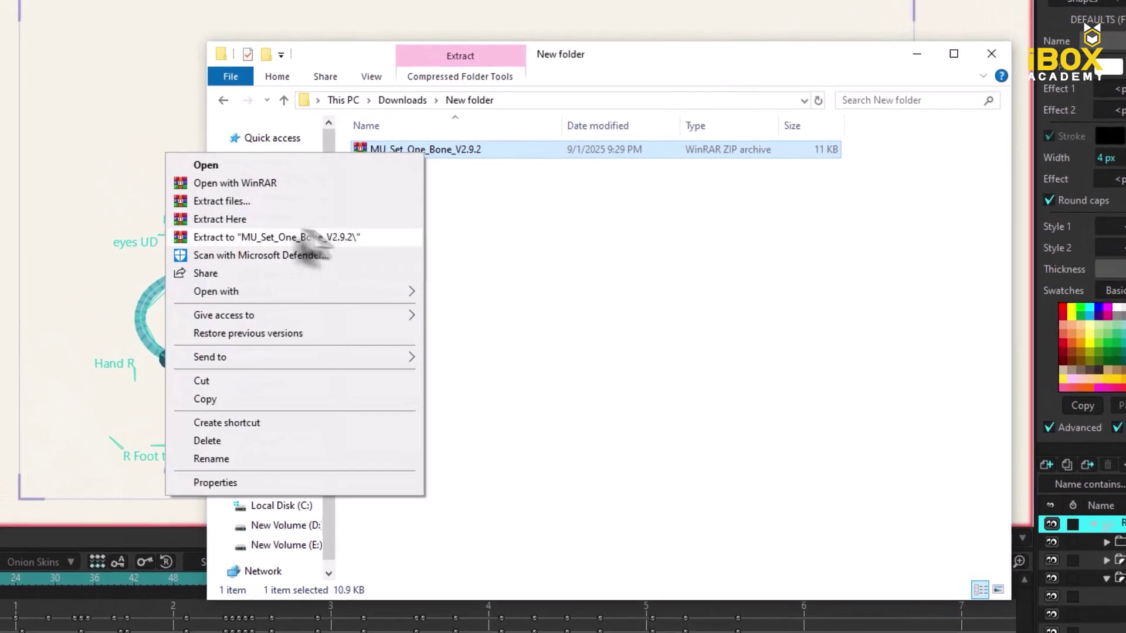
left_click(233, 220)
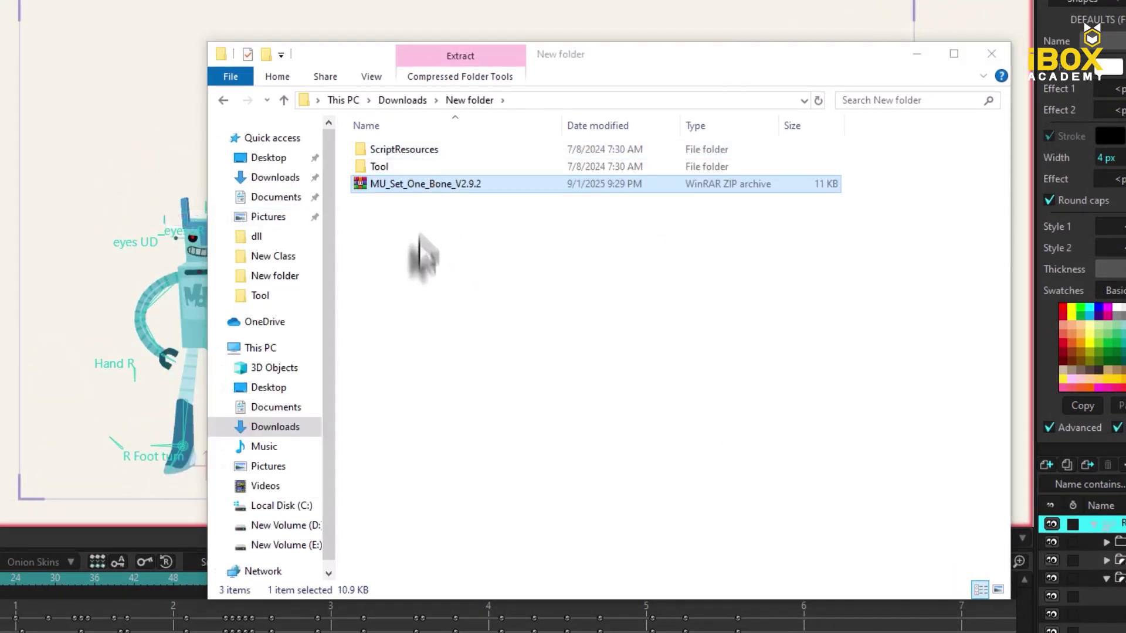
left_click(424, 255)
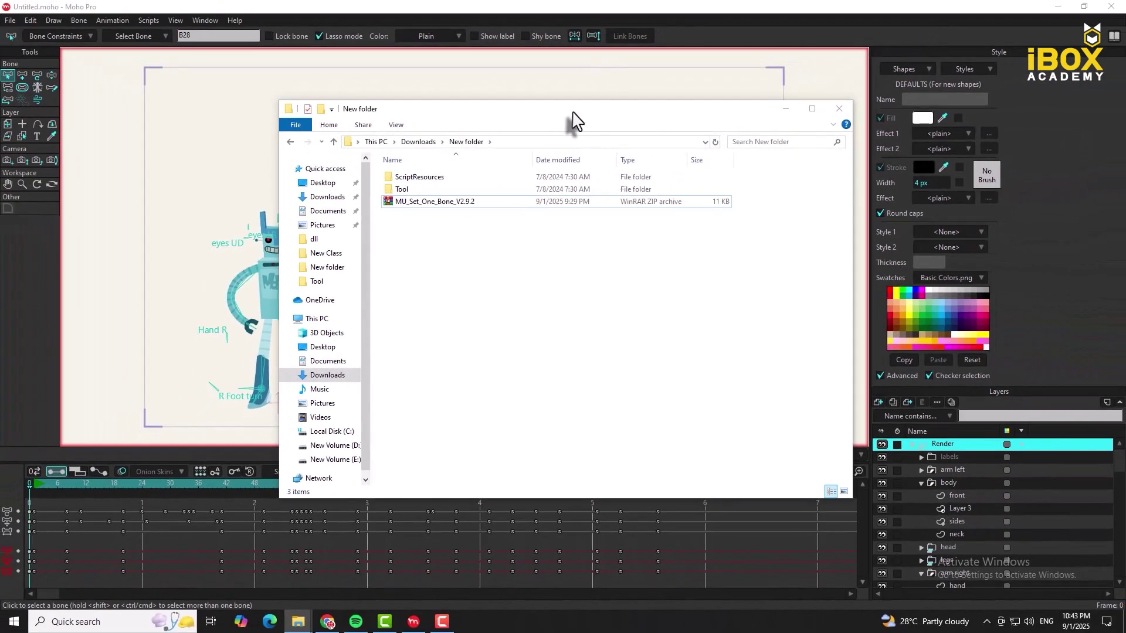
left_click_drag(610, 53, 550, 199)
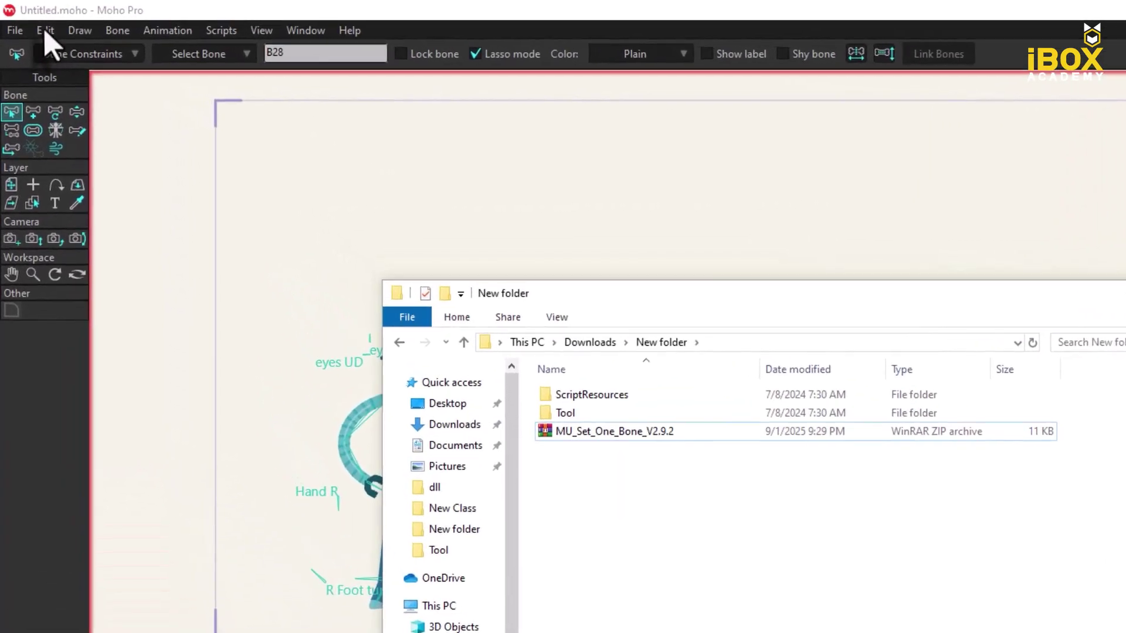
- Return to Moho Pro and check the custom content folder location in the general preferences
left_click(46, 32)
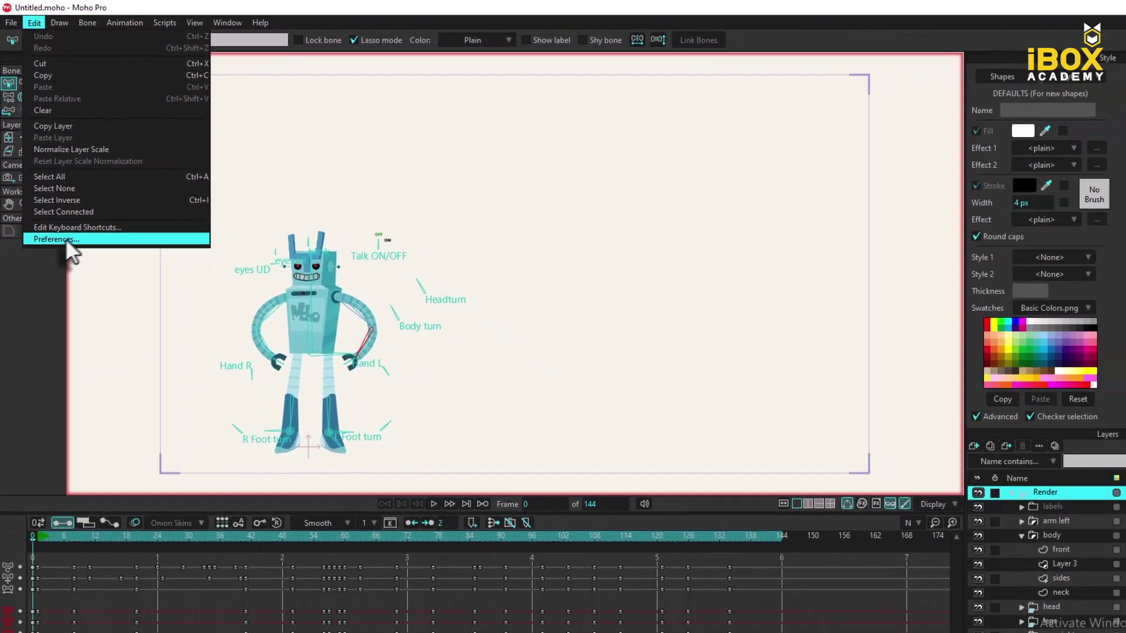
left_click(85, 316)
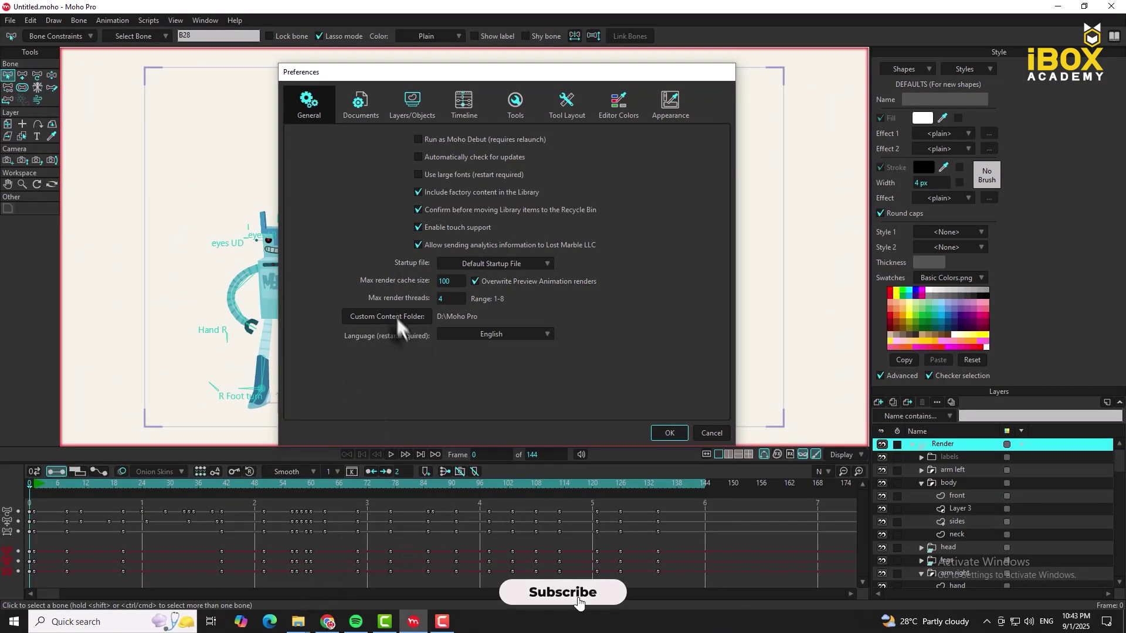
left_click(672, 434)
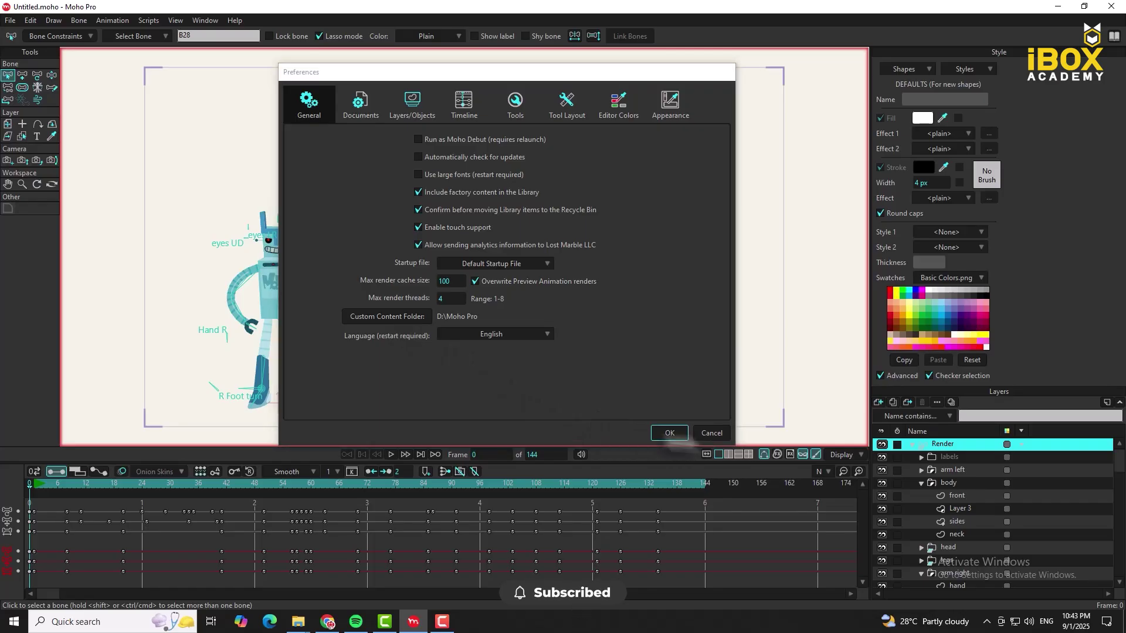
- Switch to File Explorer and arrange the D:\Moho Pro folder and the extracted New folder windows side by side
mouse_move(299, 621)
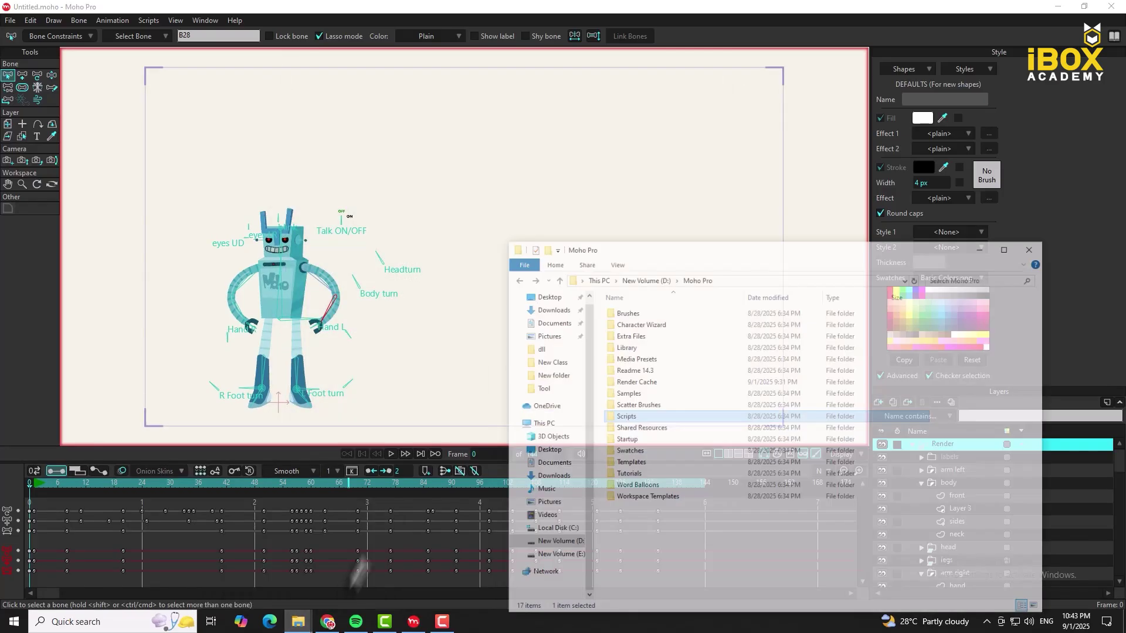
left_click(358, 565)
left_click_drag(682, 148, 563, 61)
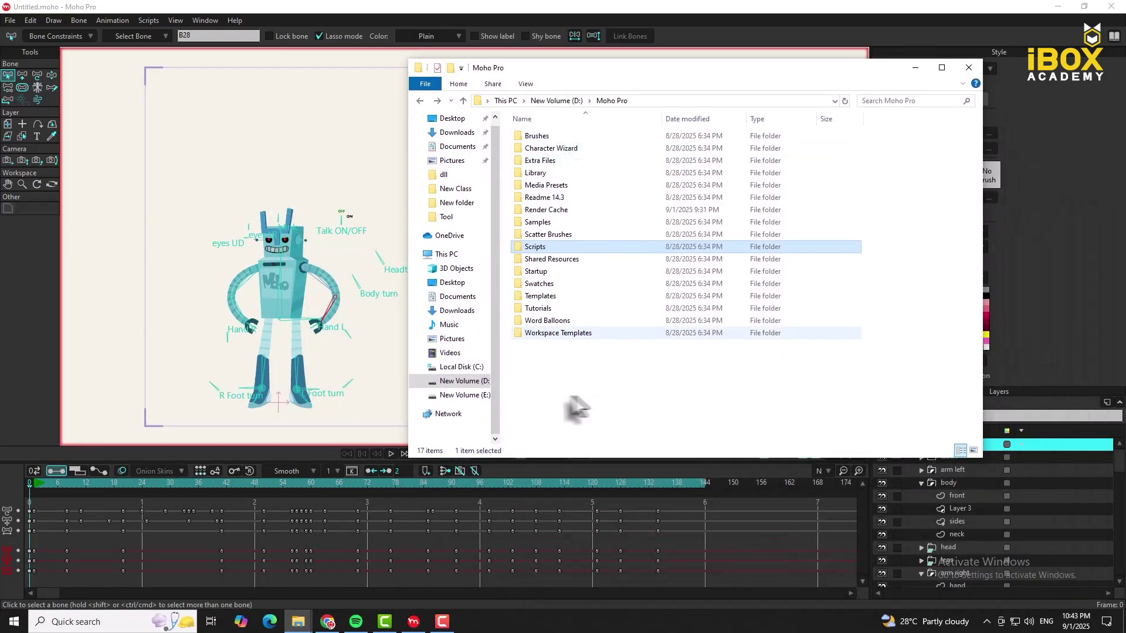
left_click(559, 378)
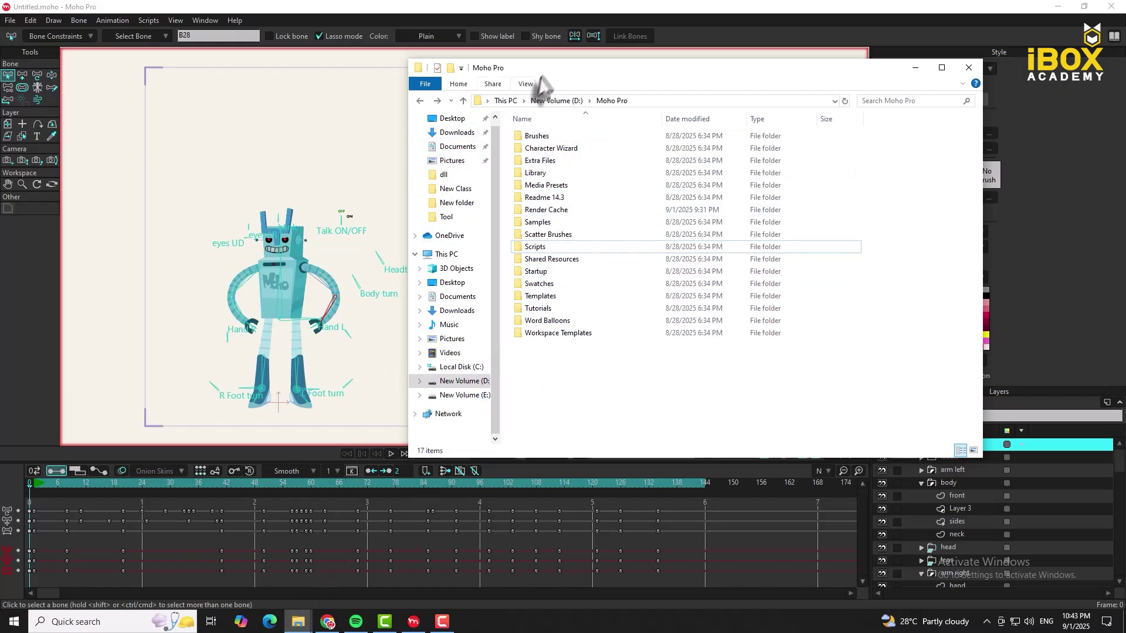
left_click_drag(539, 75, 683, 99)
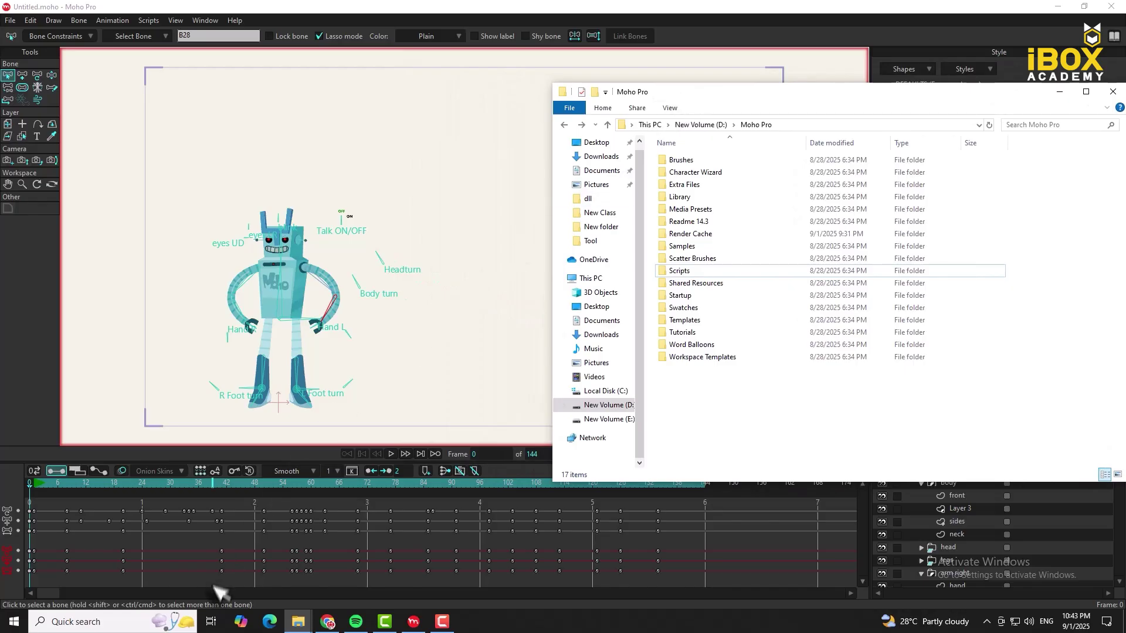
mouse_move(298, 620)
left_click(264, 566)
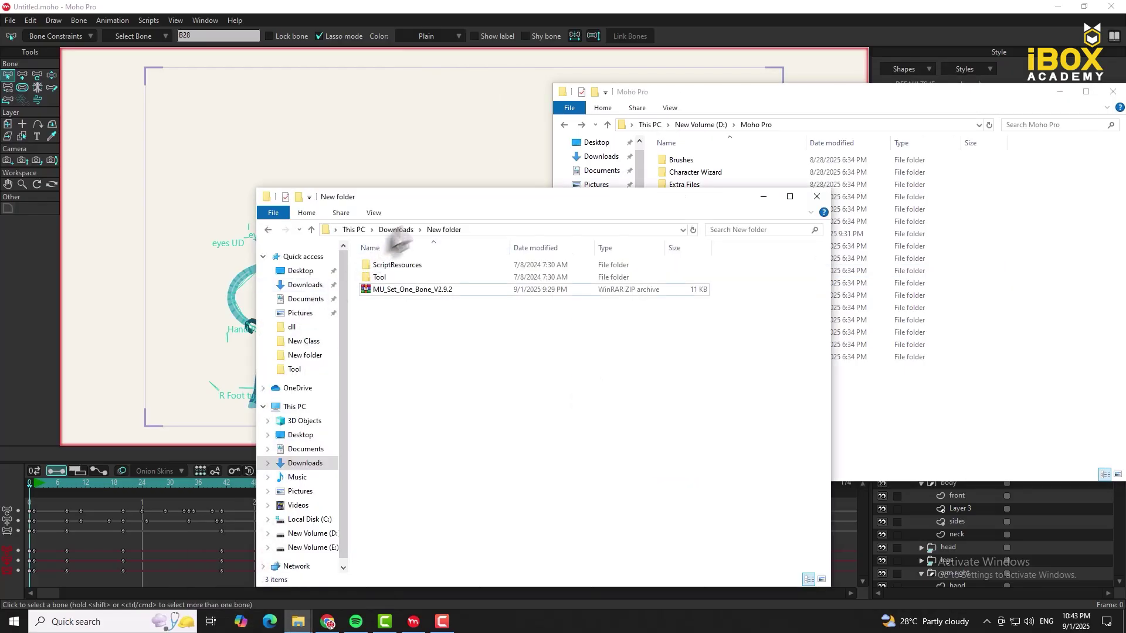
left_click_drag(438, 196, 182, 105)
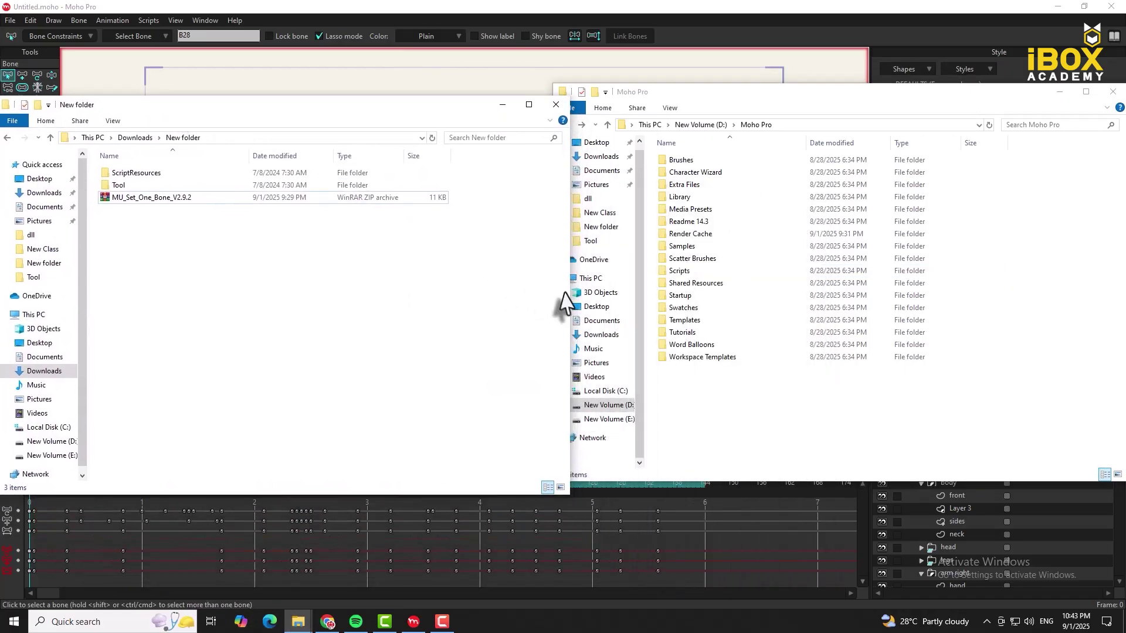
left_click_drag(569, 302, 504, 199)
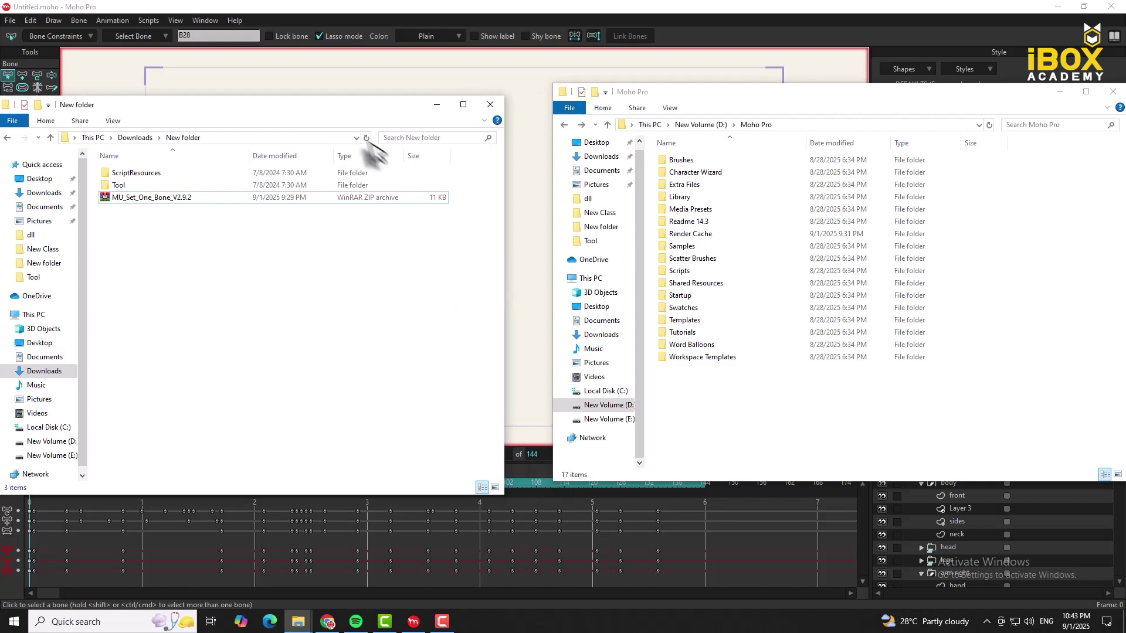
left_click_drag(334, 111, 386, 101)
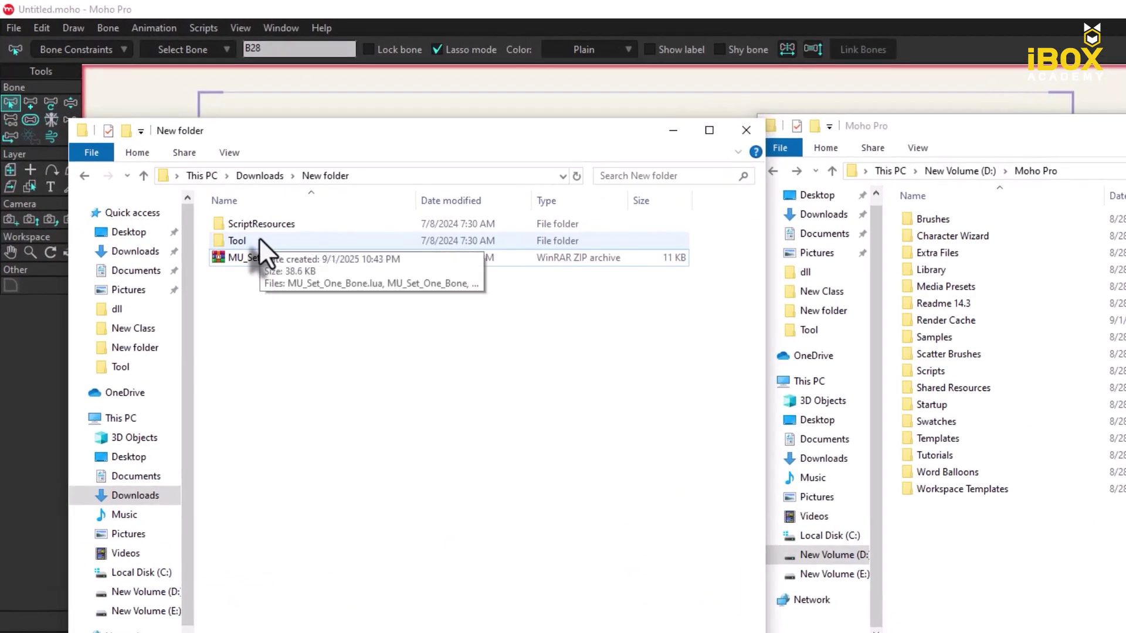
- Copy all five MU_Set_One_Bone files from the extracted Tool folder into D:\Moho Pro\Scripts\Tool
double_click(238, 241)
left_click_drag(644, 355, 226, 226)
left_click_drag(681, 370, 236, 234)
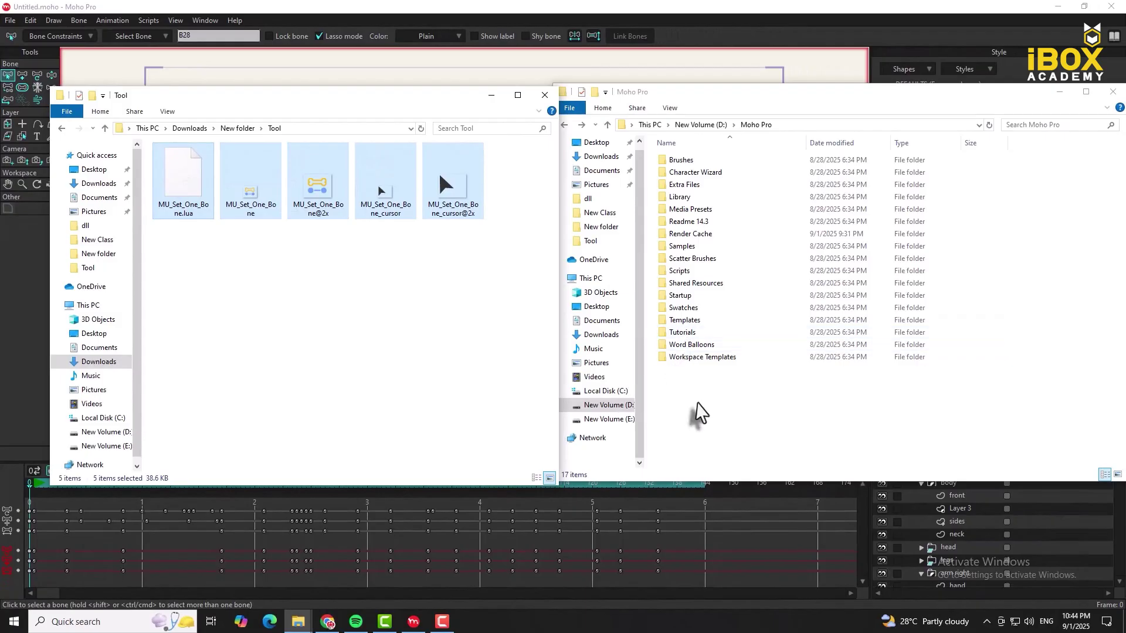
left_click(696, 414)
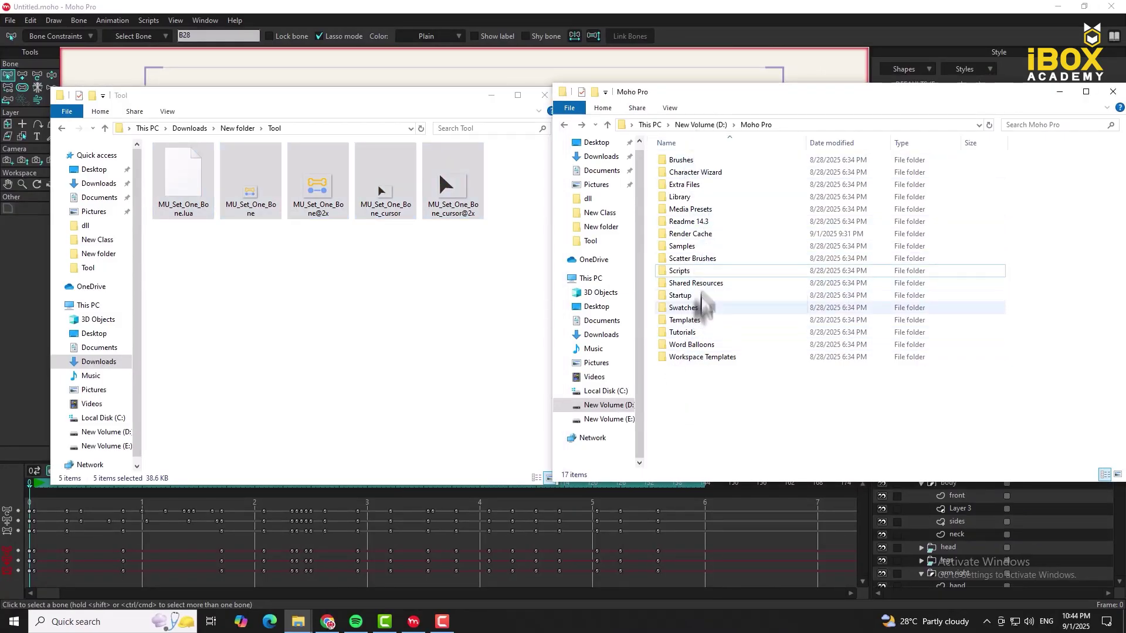
left_click(693, 273)
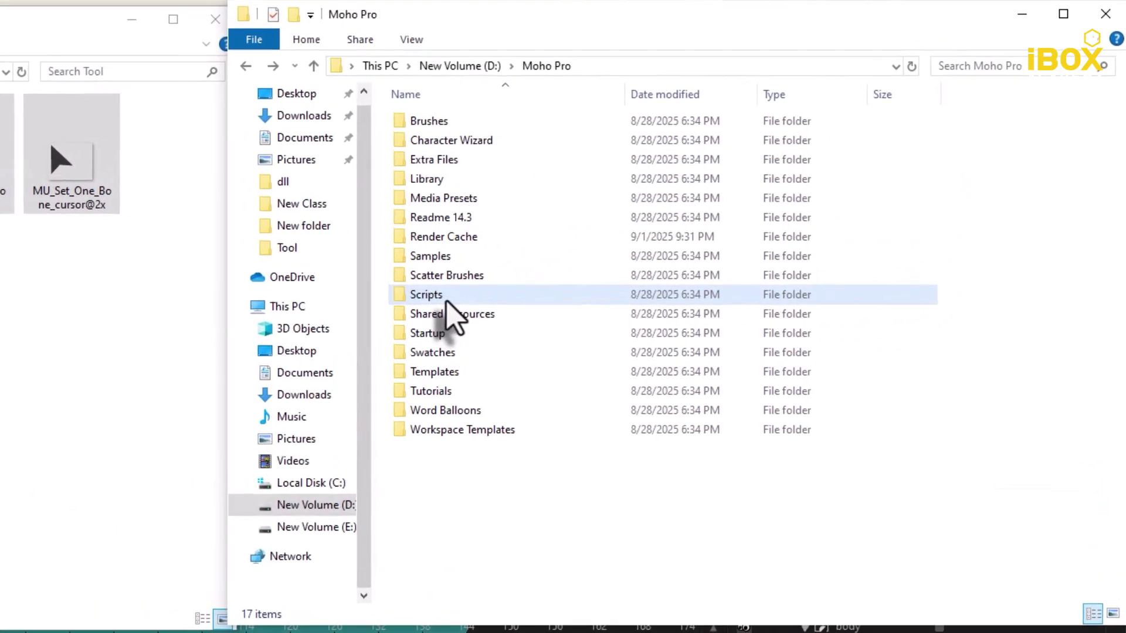
double_click(645, 276)
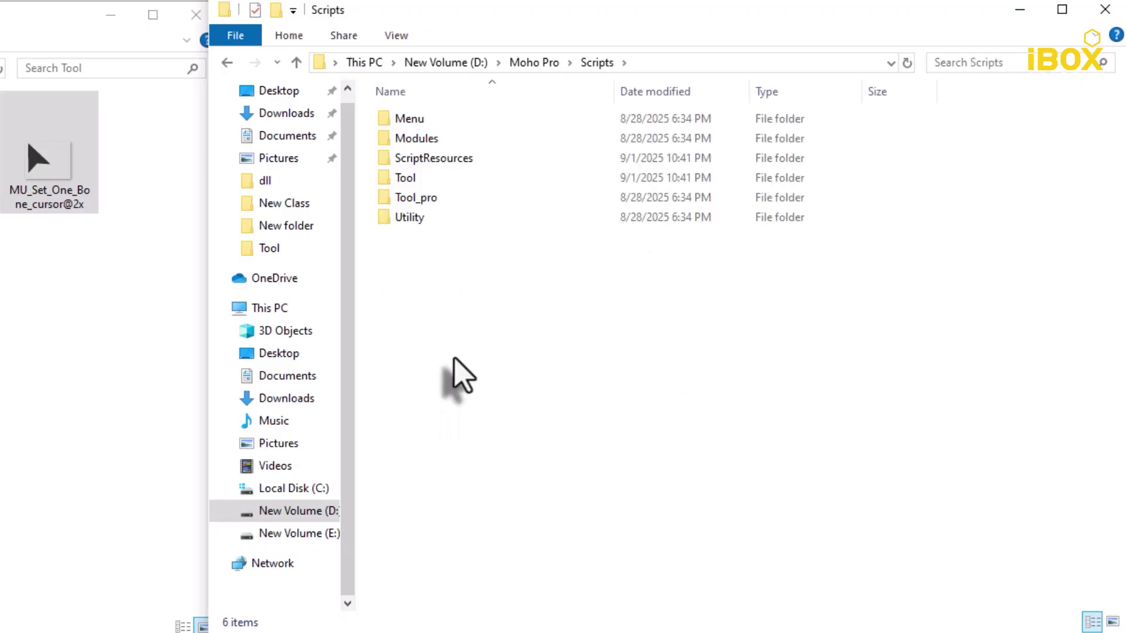
double_click(443, 179)
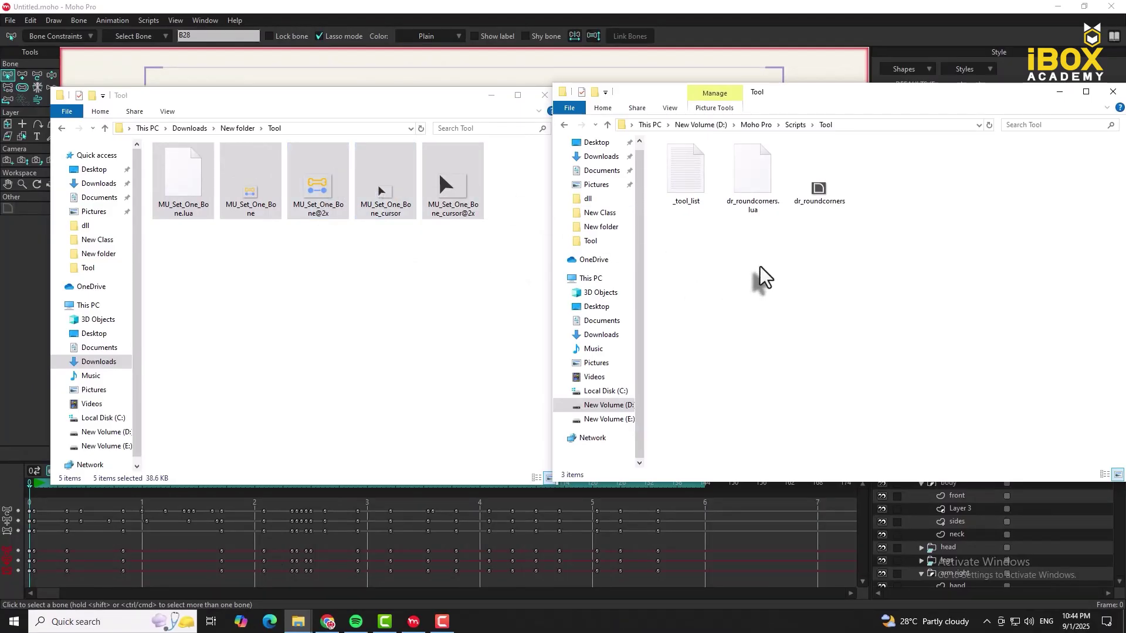
key("ctrl+v")
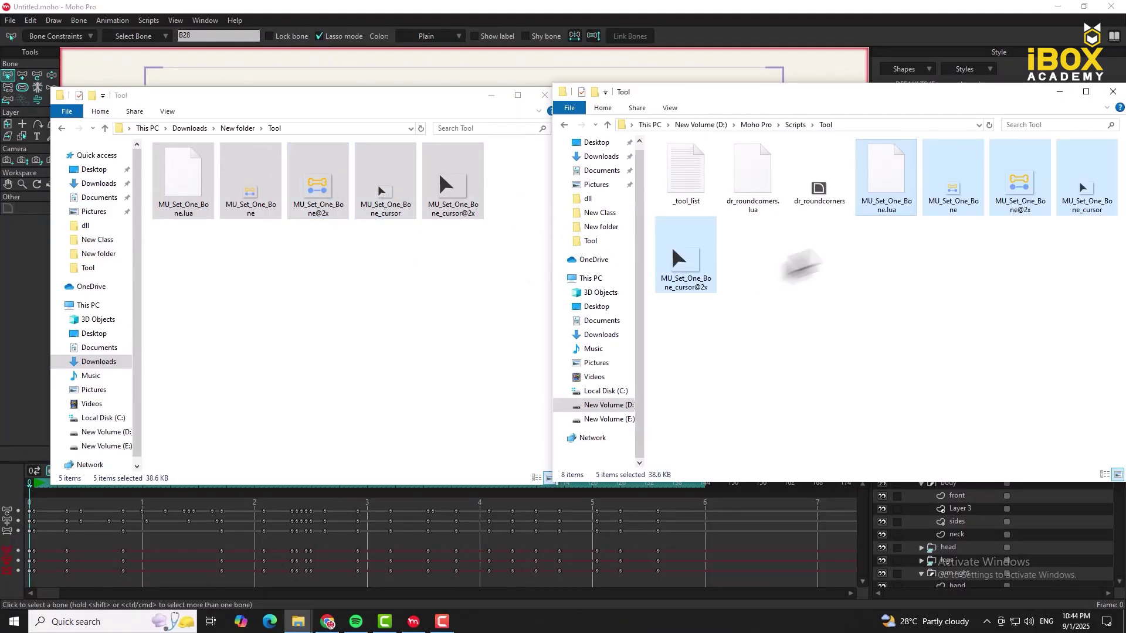
left_click(819, 274)
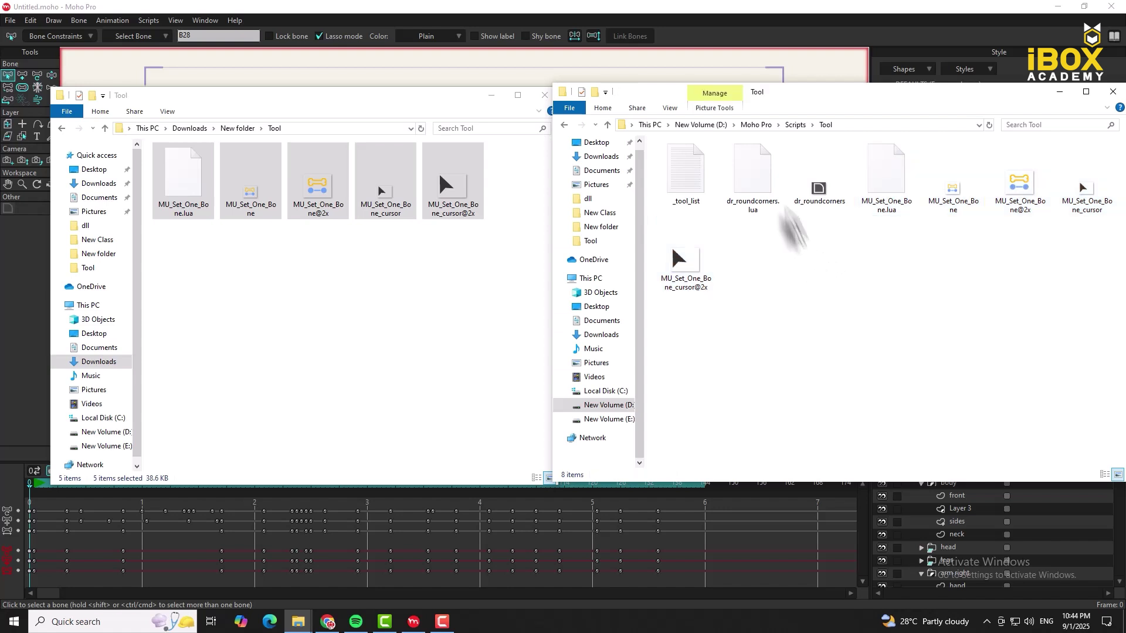
- Copy the mu_set1bone folder from the extracted ScriptResources into D:\Moho Pro\Scripts\ScriptResources and close the source folder window
left_click(796, 125)
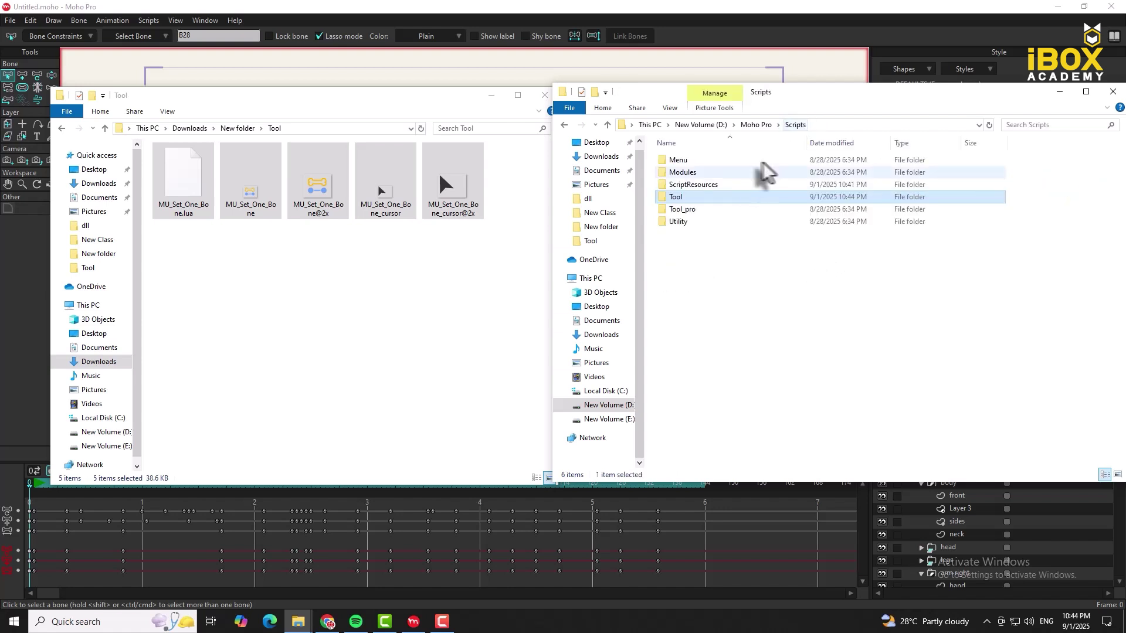
left_click(327, 296)
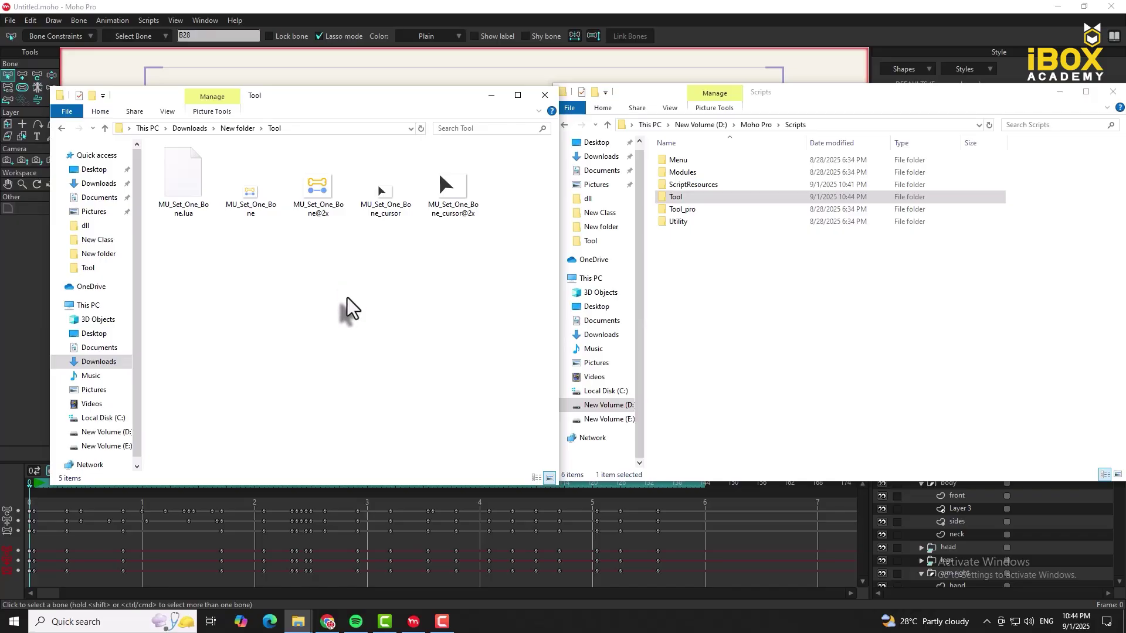
key("alt+Up")
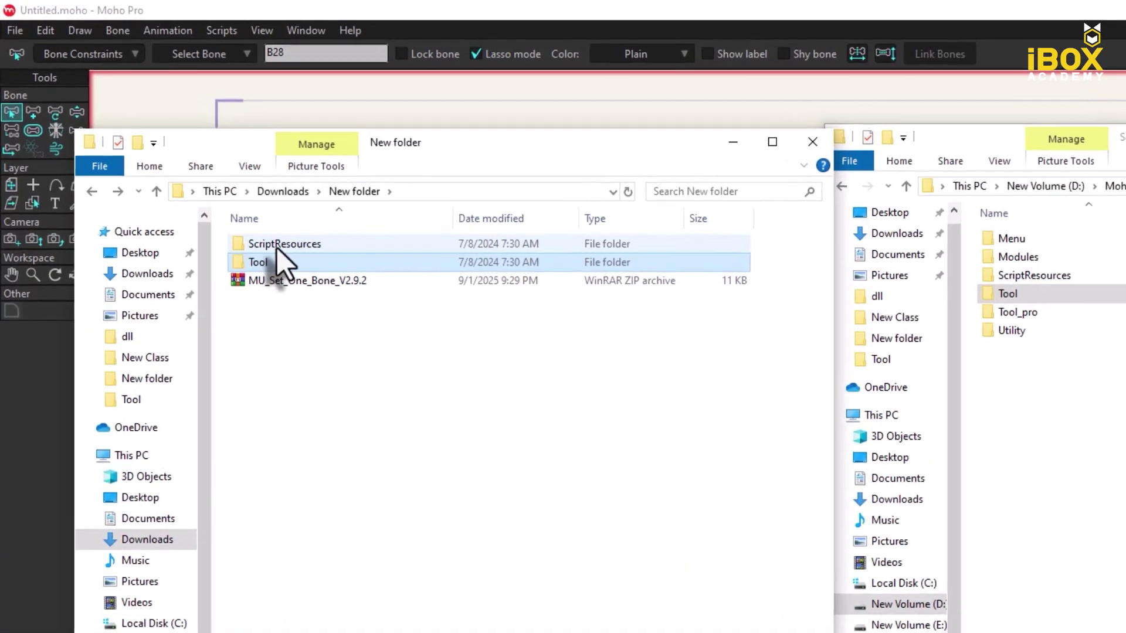
left_click(185, 164, "shift")
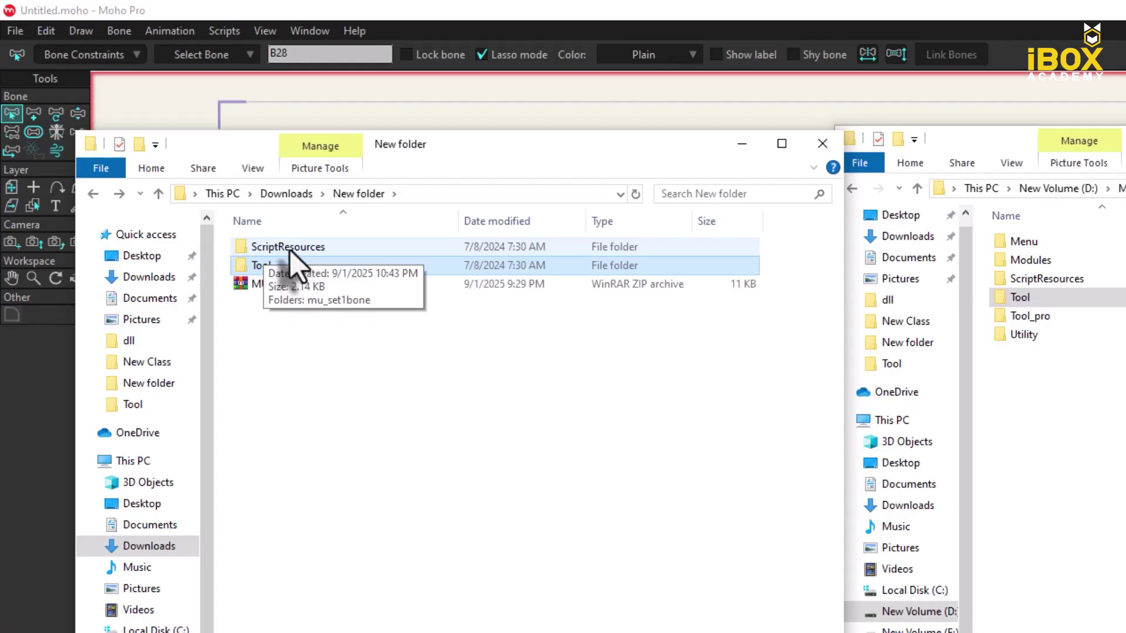
double_click(290, 250)
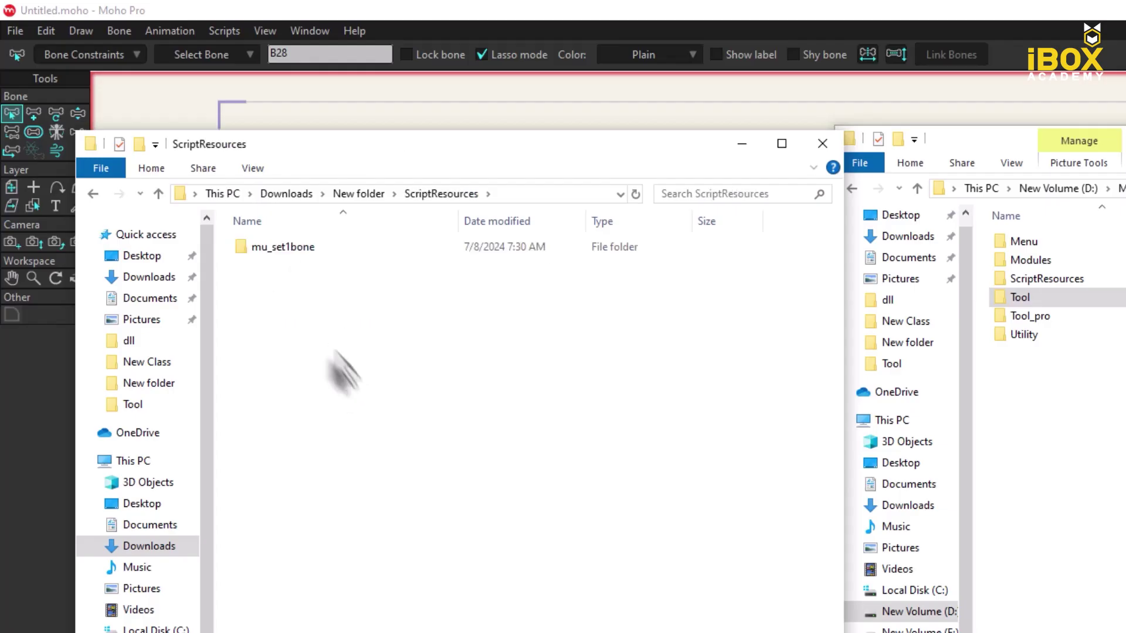
left_click(300, 251)
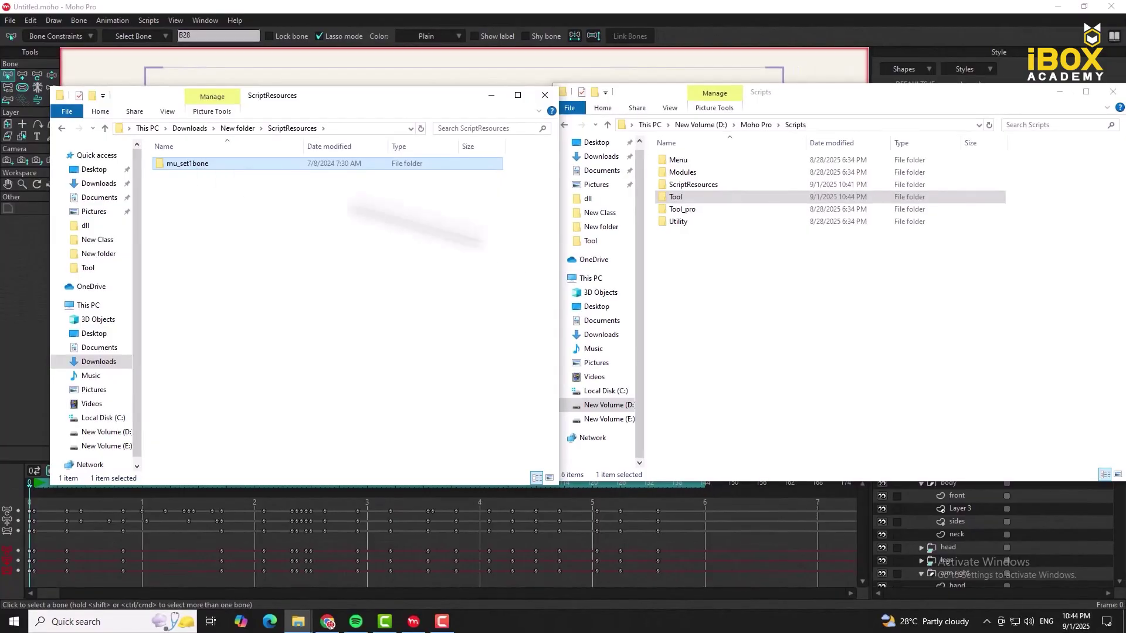
left_click(791, 322)
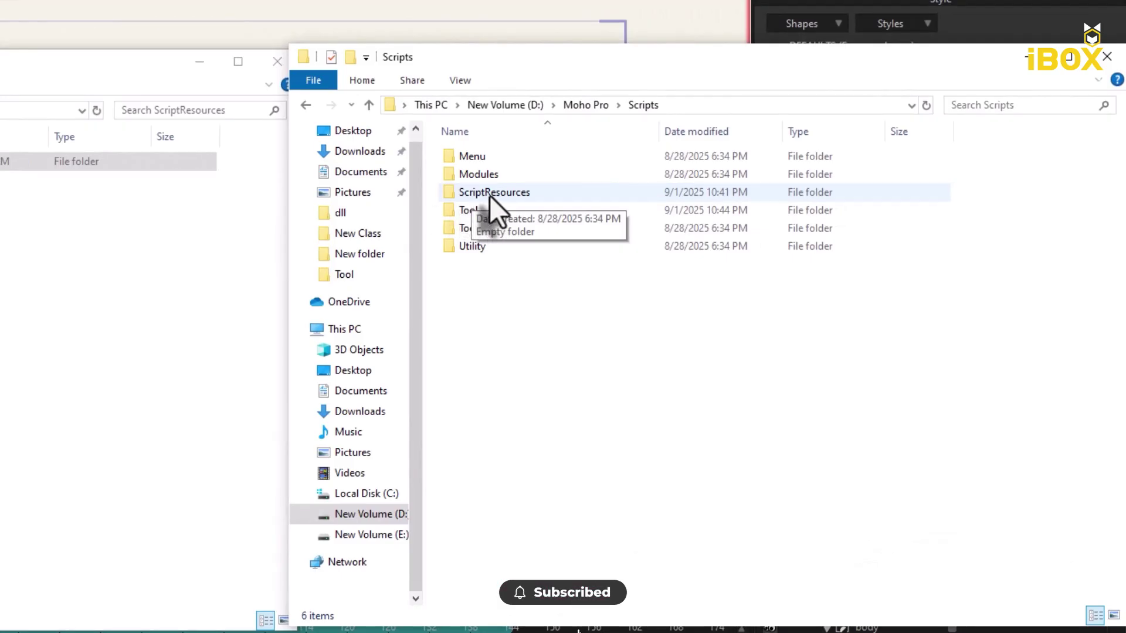
double_click(489, 195)
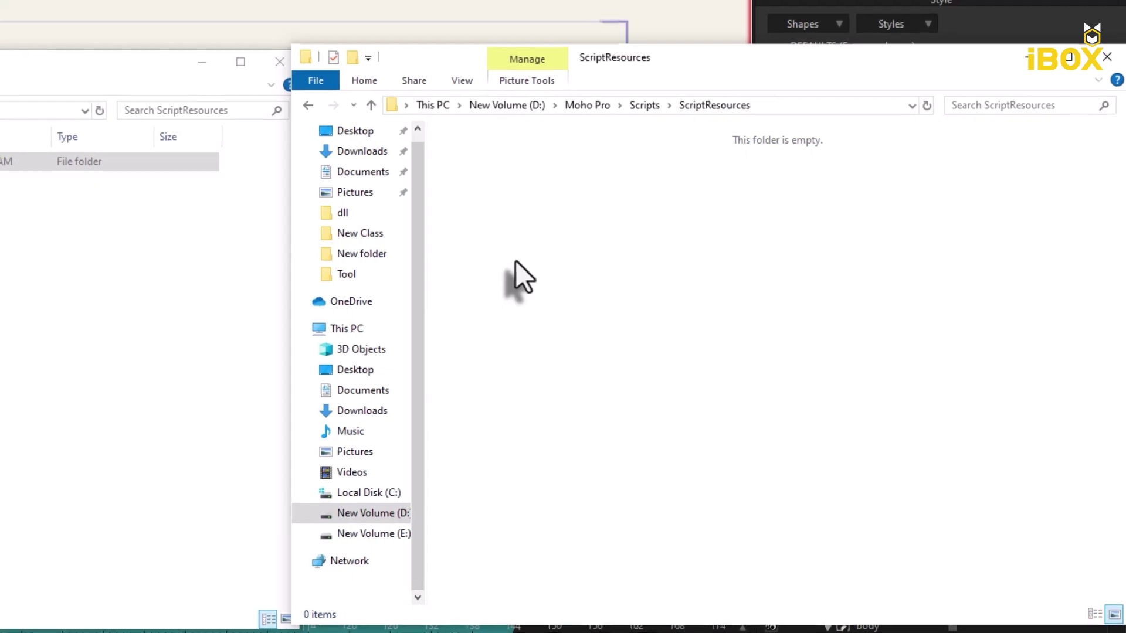
key("ctrl+v")
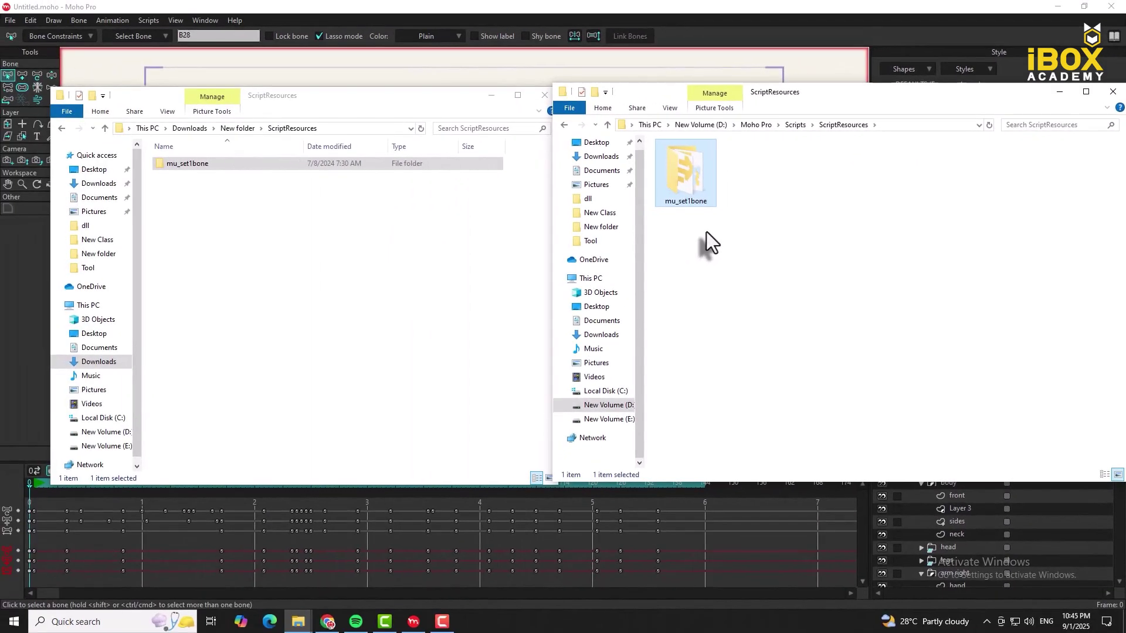
left_click(709, 234)
left_click_drag(870, 89, 625, 123)
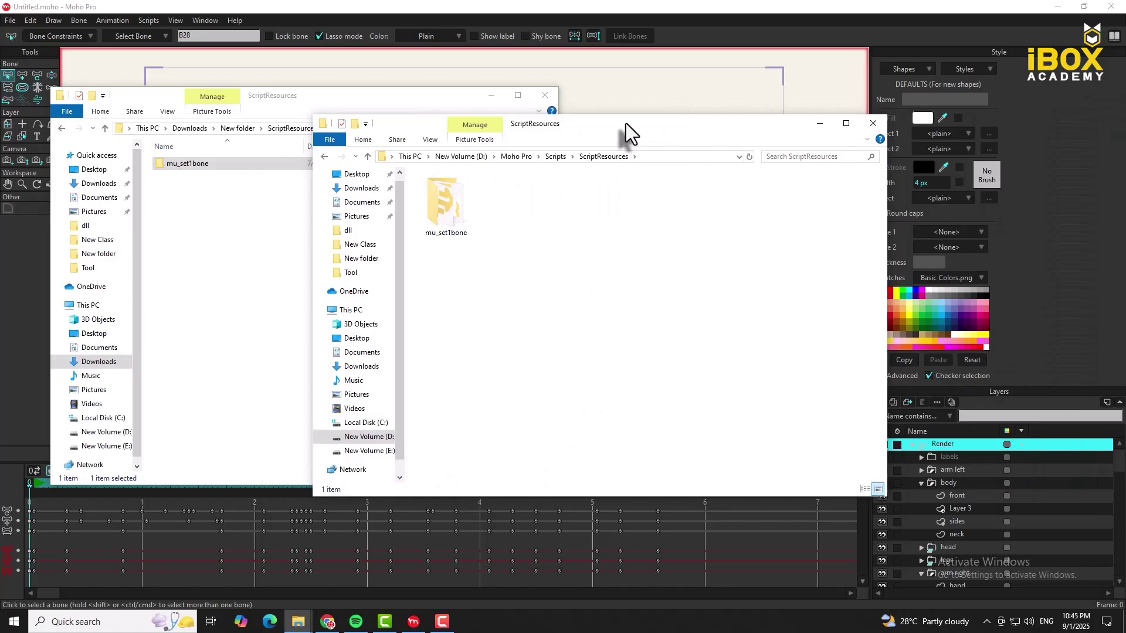
left_click(543, 100)
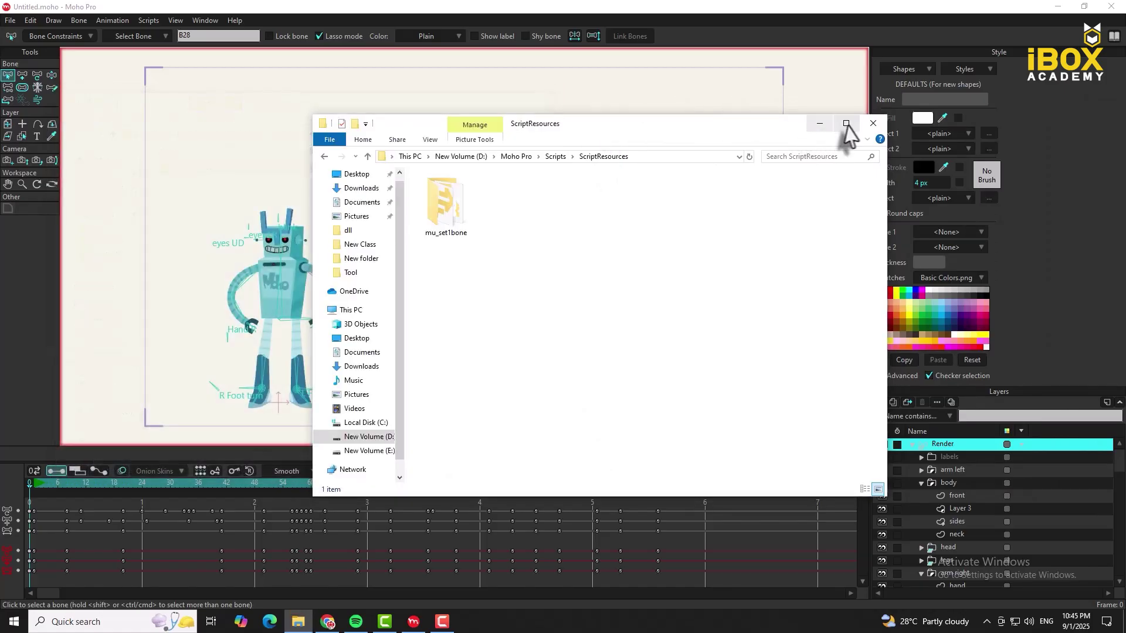
- Close the ScriptResources folder window and restart Moho Pro so it loads the newly installed script
left_click(871, 126)
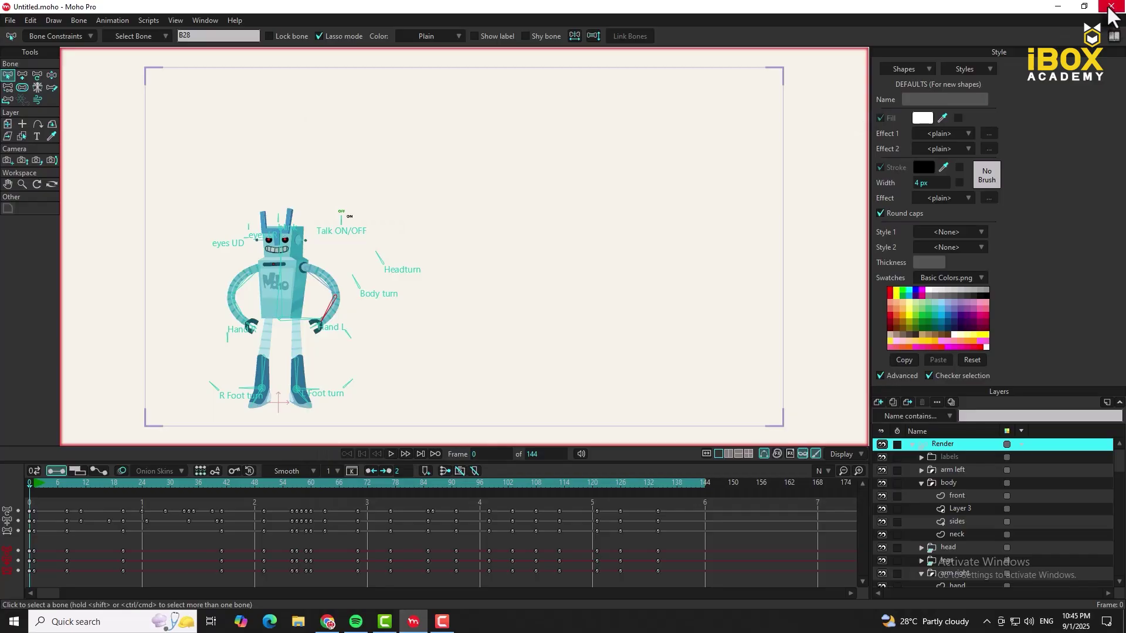
left_click(1109, 11)
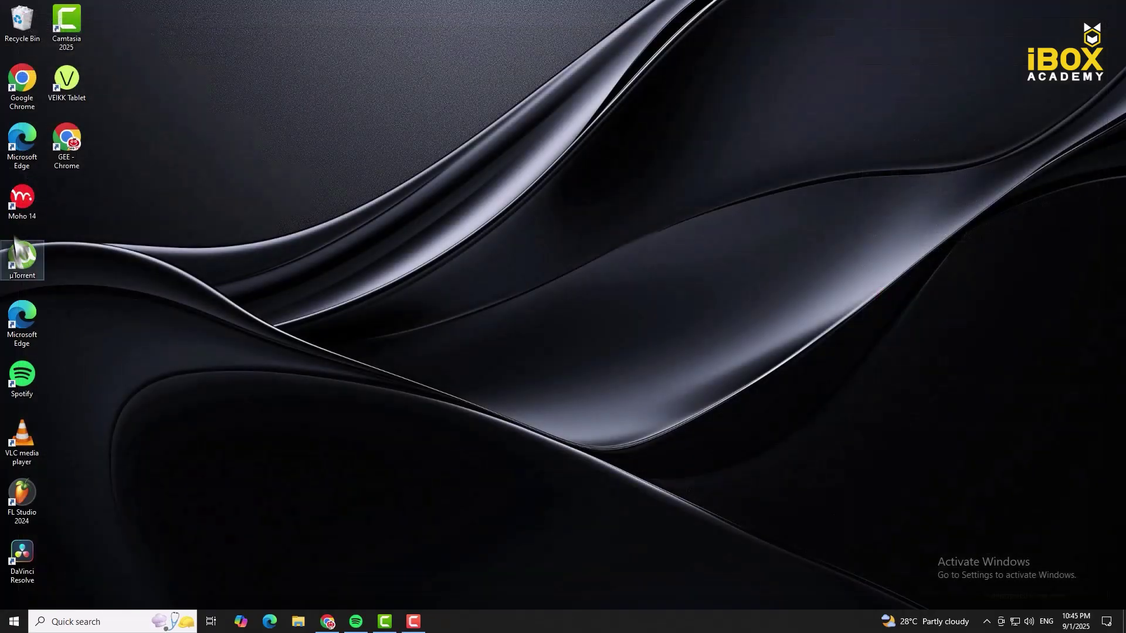
double_click(16, 198)
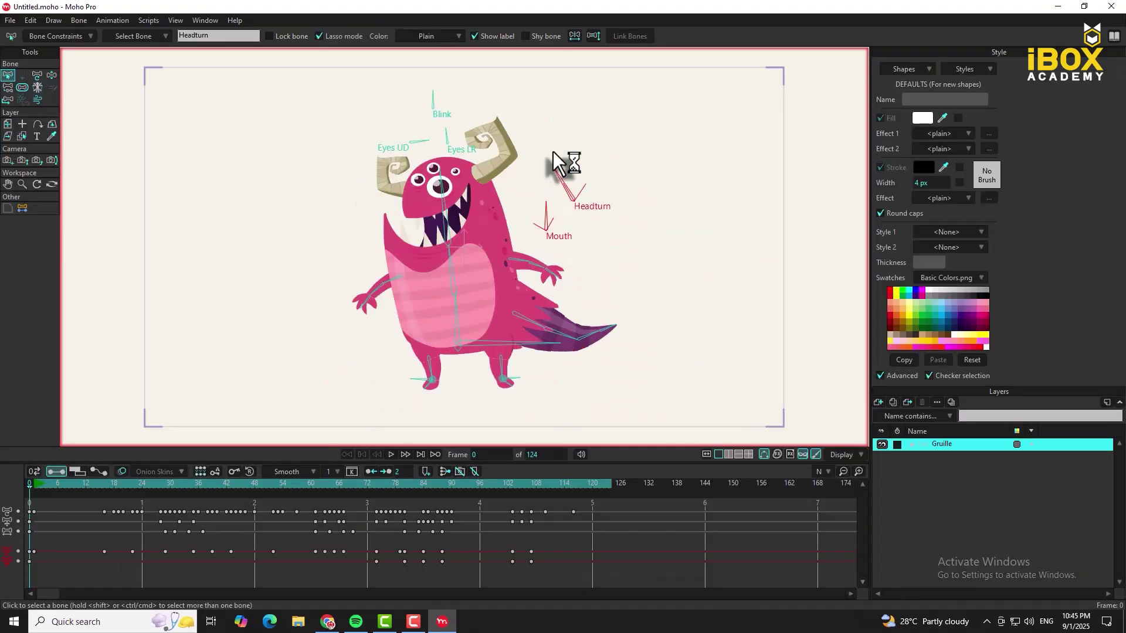
left_click(710, 236)
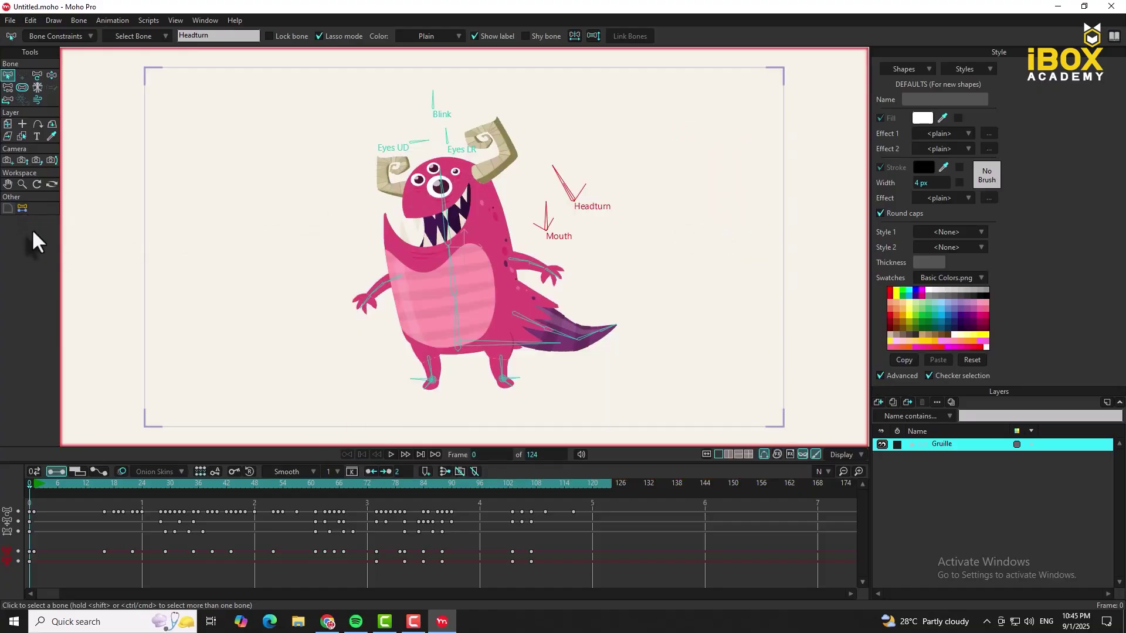
- Create a new document and draw a small outlined circle above the canvas origin
left_click(11, 20)
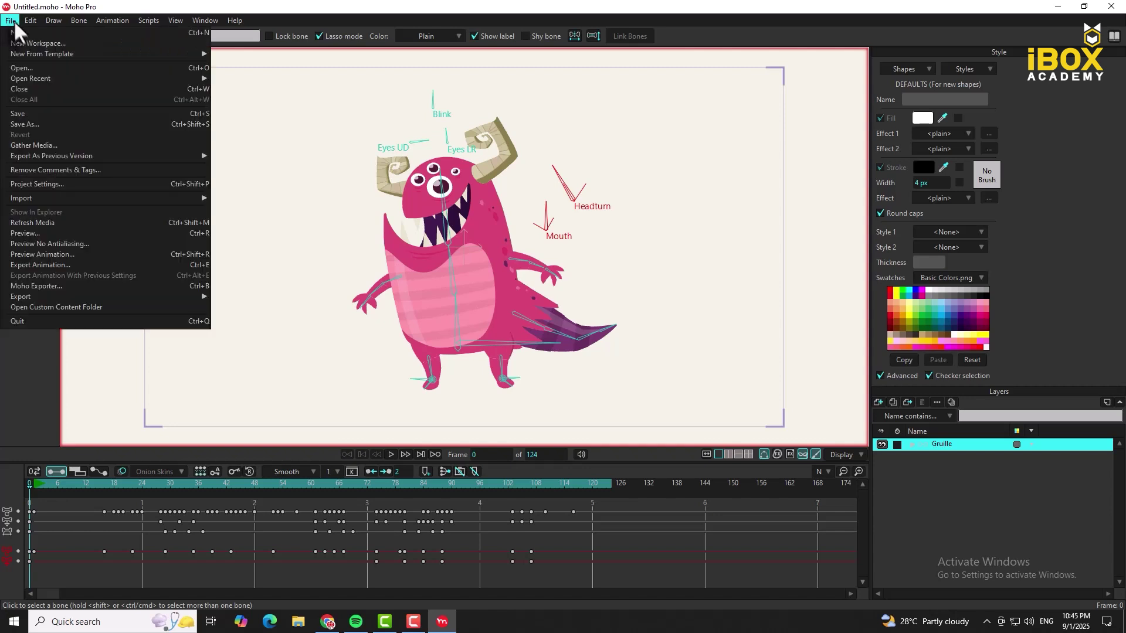
left_click(24, 33)
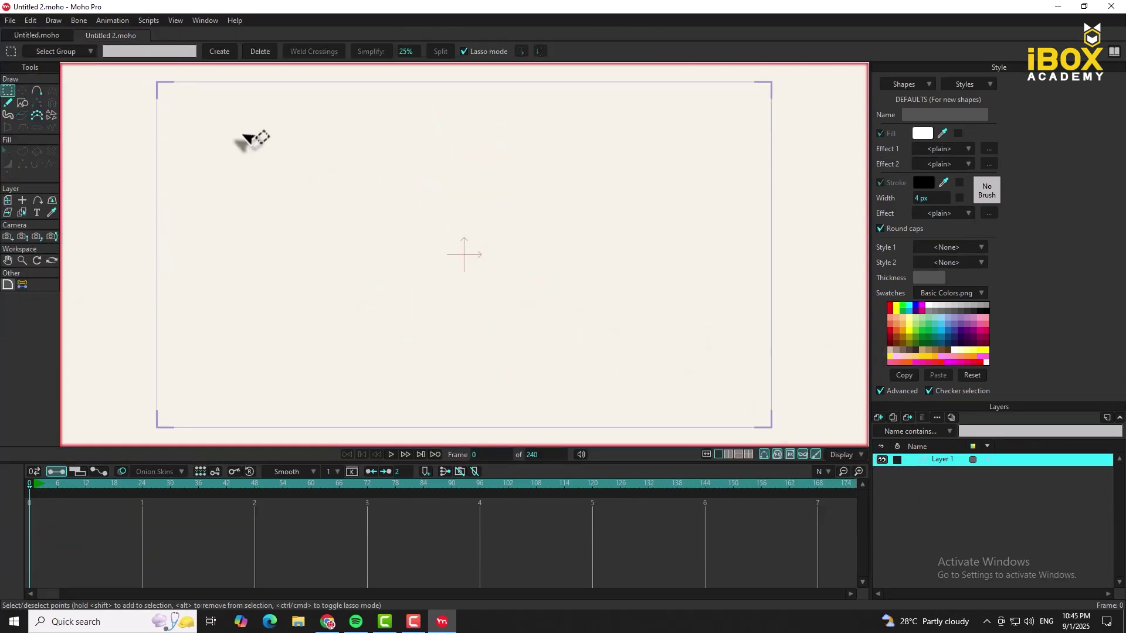
left_click(22, 104)
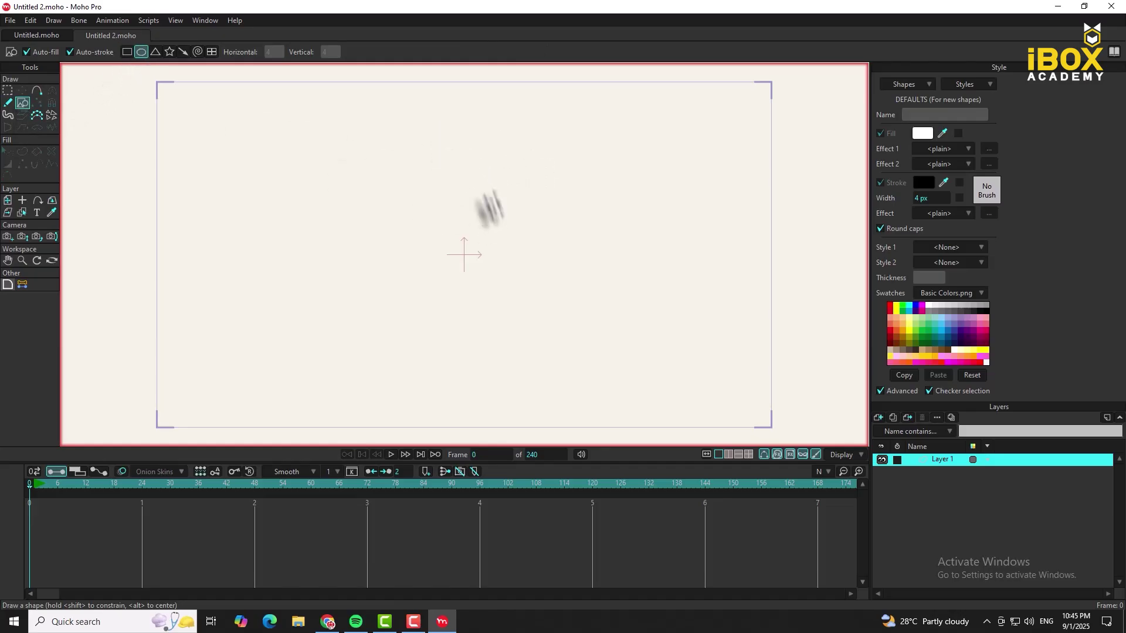
scroll(490, 208, "up", 1)
left_click_drag(436, 127, 463, 154)
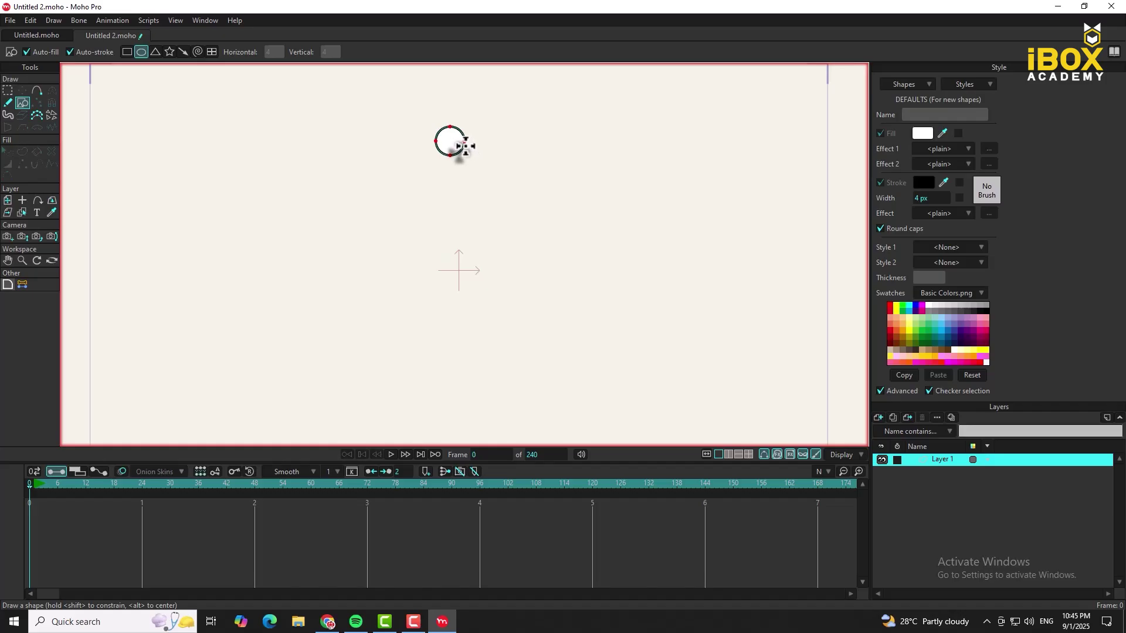
- Fill the small circle with light orange from the colour swatches and deselect it
key("q")
left_click(453, 151)
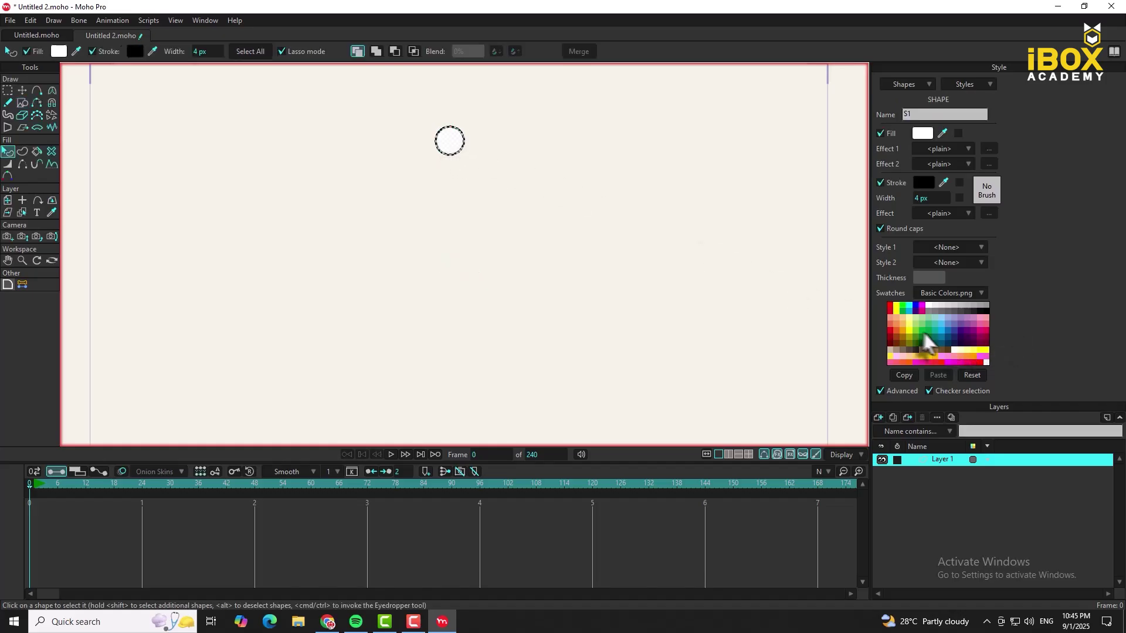
left_click(896, 318)
left_click(332, 153)
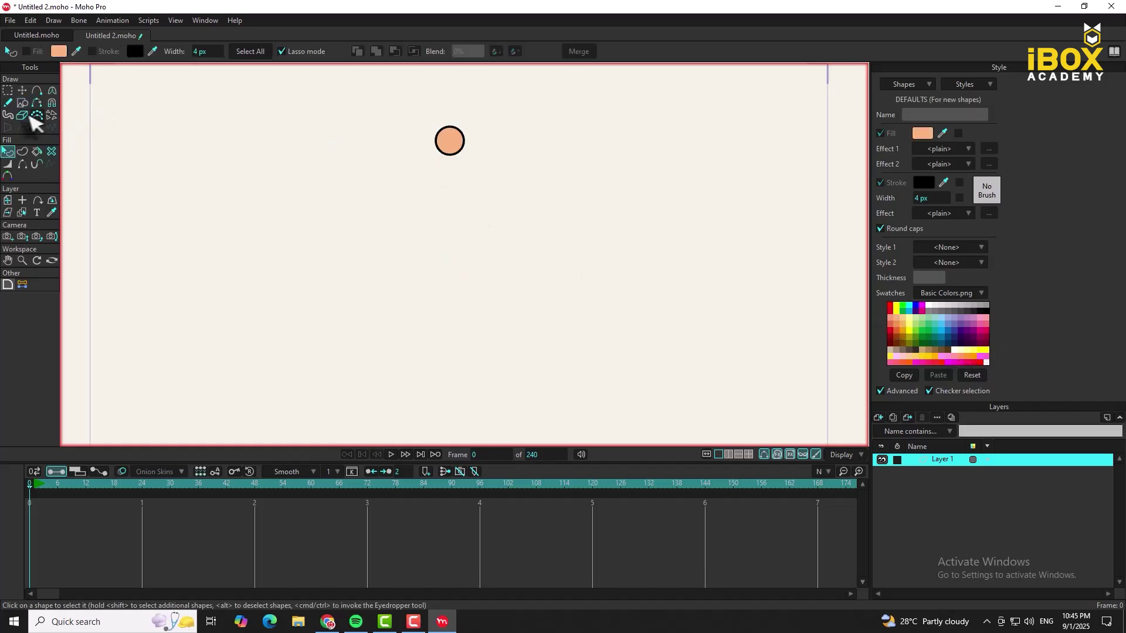
- Draw a tall, narrow rectangle as wide as the circle, extending down from the circle's middle
left_click(21, 101)
left_click(127, 52)
scroll(492, 150, "up", 4)
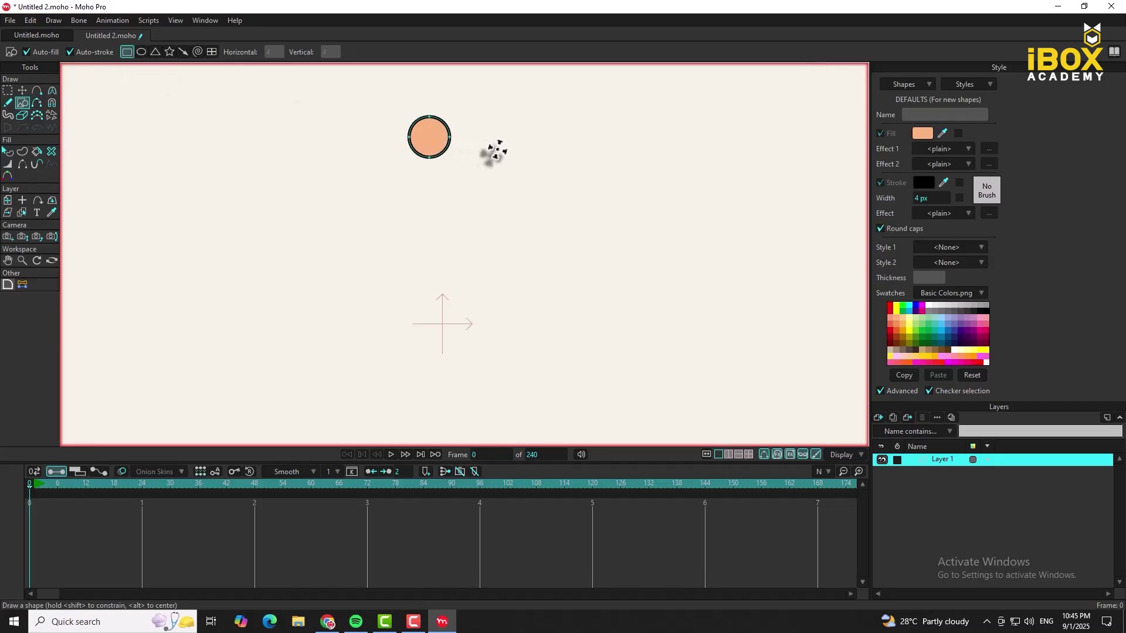
left_click_drag(405, 131, 462, 319)
- Move the rectangle's two upper corner points exactly onto the circle's side points
scroll(420, 108, "up", 6)
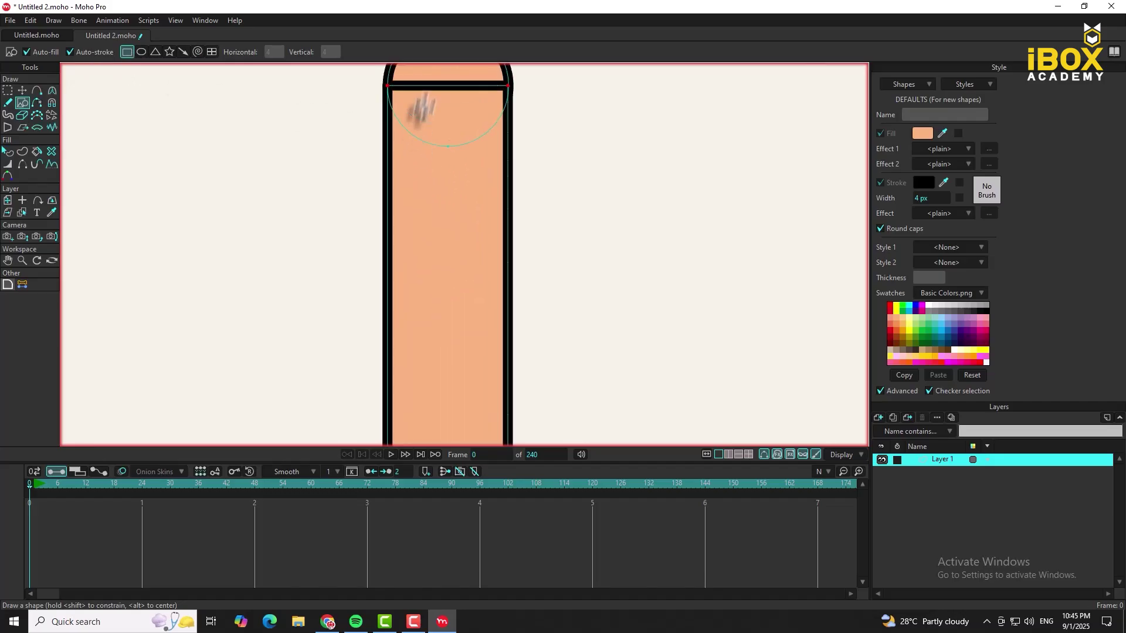
scroll(407, 302, "down", 5)
scroll(384, 211, "up", 5)
scroll(337, 292, "up", 6)
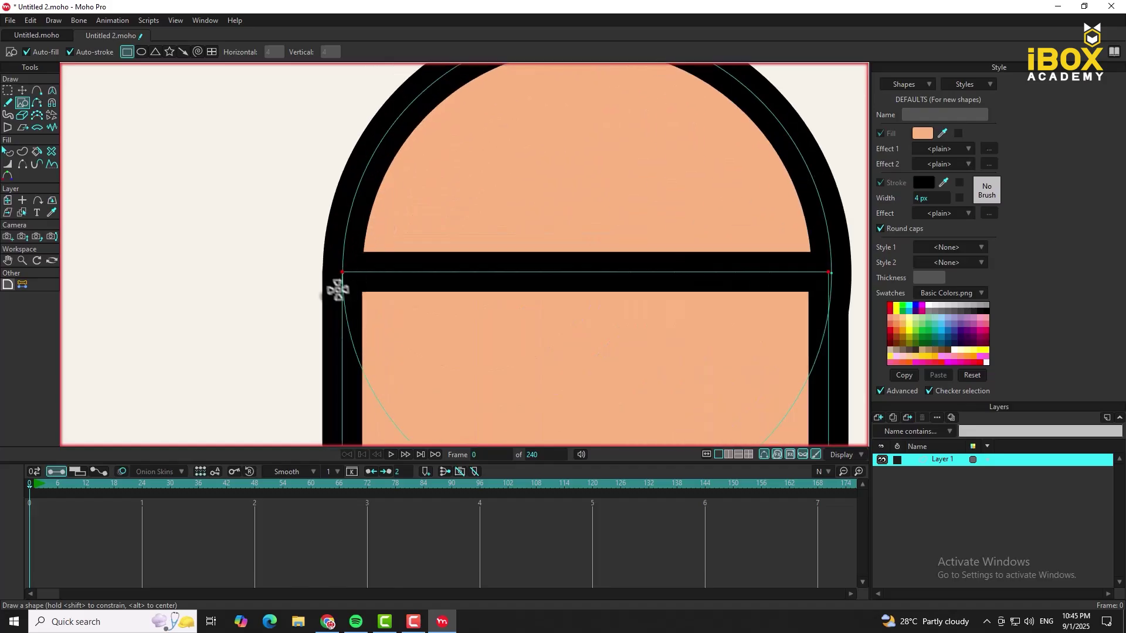
key("t")
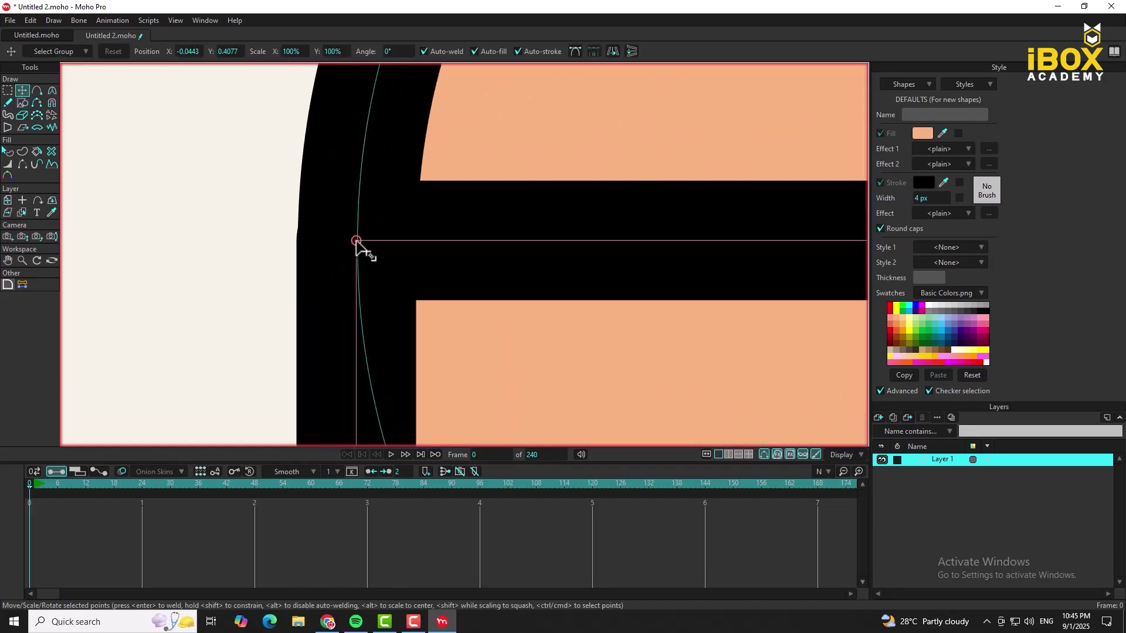
mouse_move(356, 240)
left_mouse_down()
mouse_move(366, 254)
mouse_move(357, 244)
left_mouse_up()
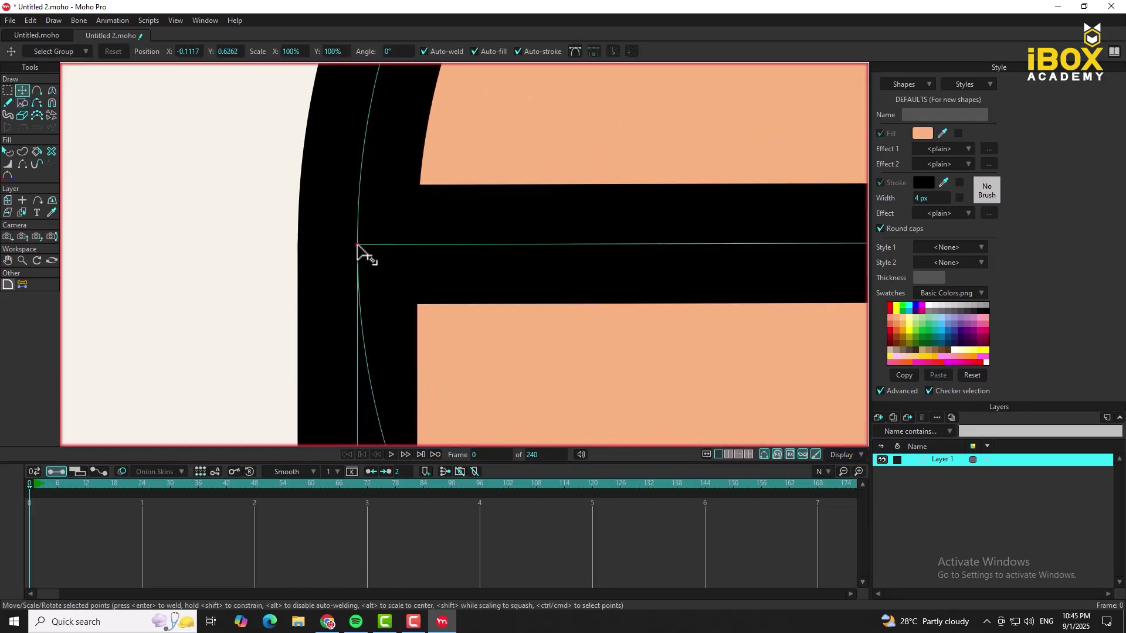
scroll(377, 262, "down", 5)
scroll(733, 252, "up", 6)
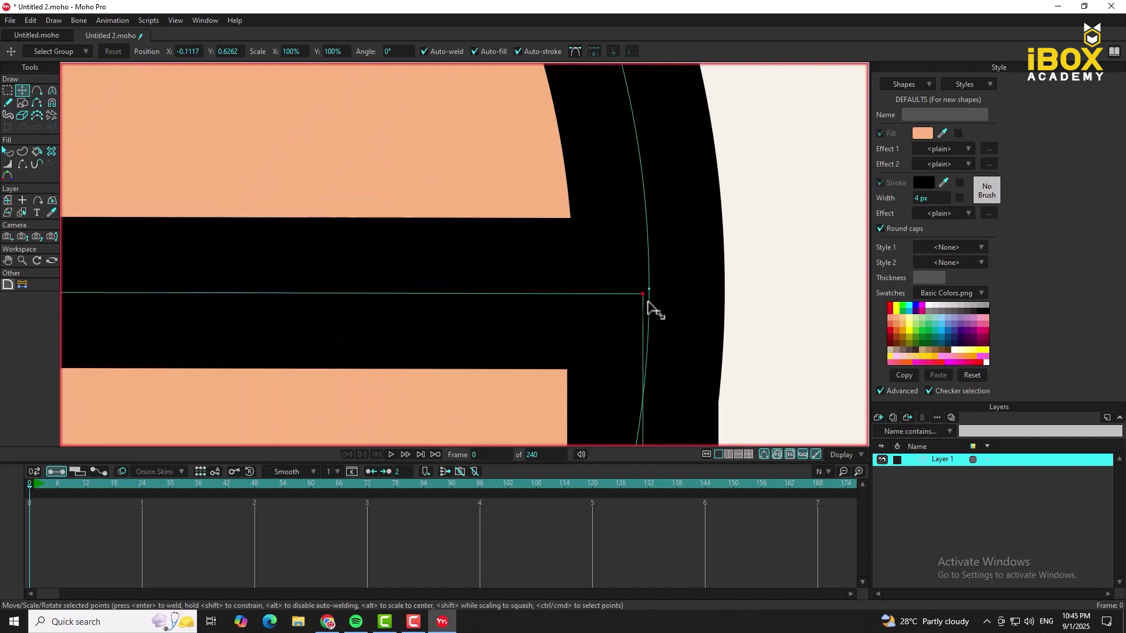
left_click_drag(647, 301, 643, 289)
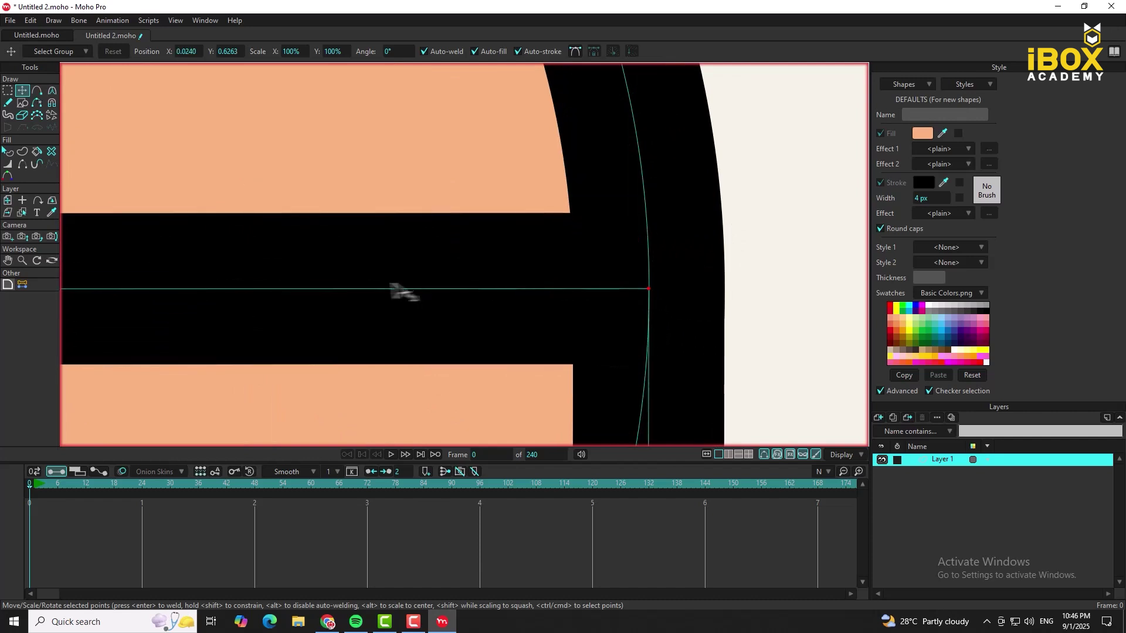
- Hide the rectangle's upper edge where it crosses the circle
key("h")
left_click(392, 289)
scroll(432, 211, "down", 6)
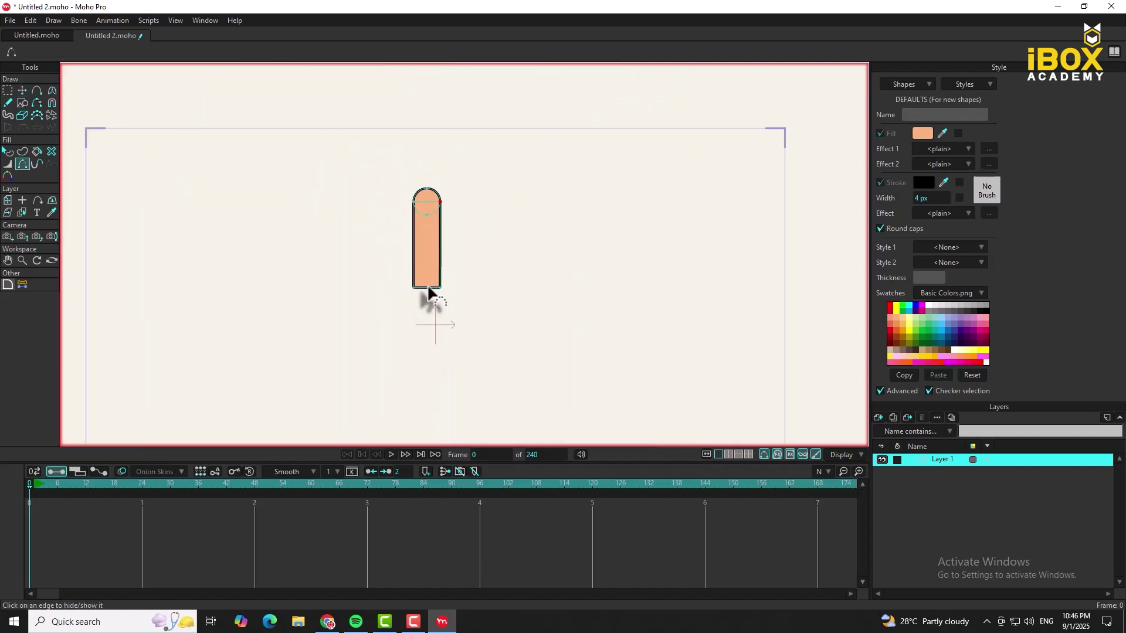
- Duplicate the upper circle and place the copy at the lower end of the rectangle
scroll(435, 260, "up", 3)
key("t")
left_click_drag(415, 176, 431, 326)
left_click(424, 173)
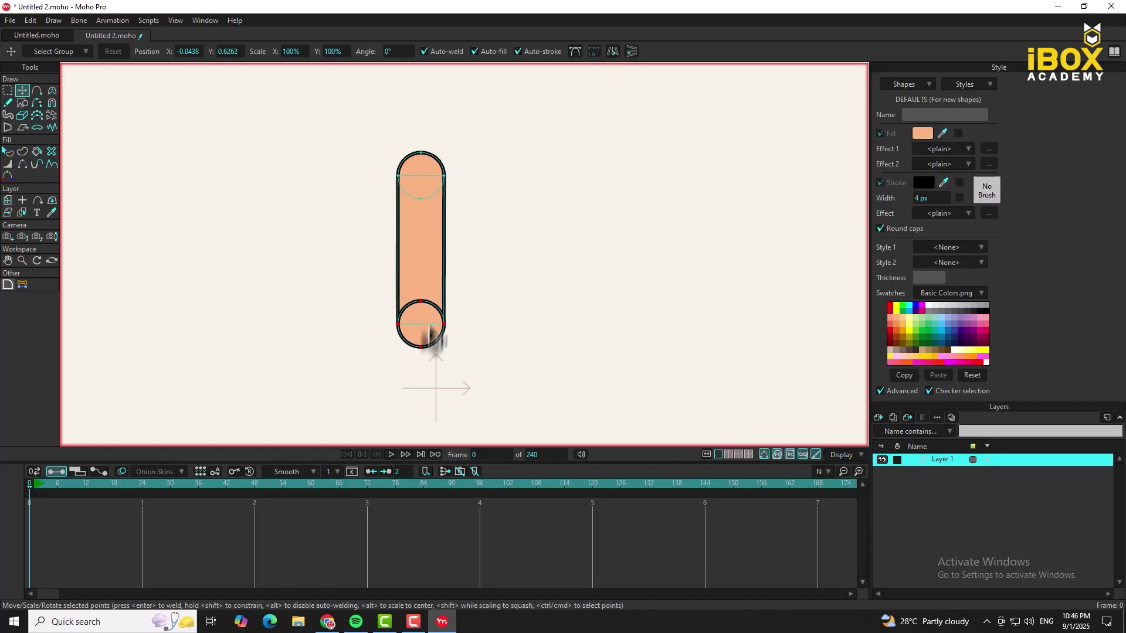
- Align the rectangle's two lower corner points with the side points of the lower circle
scroll(431, 337, "up", 5)
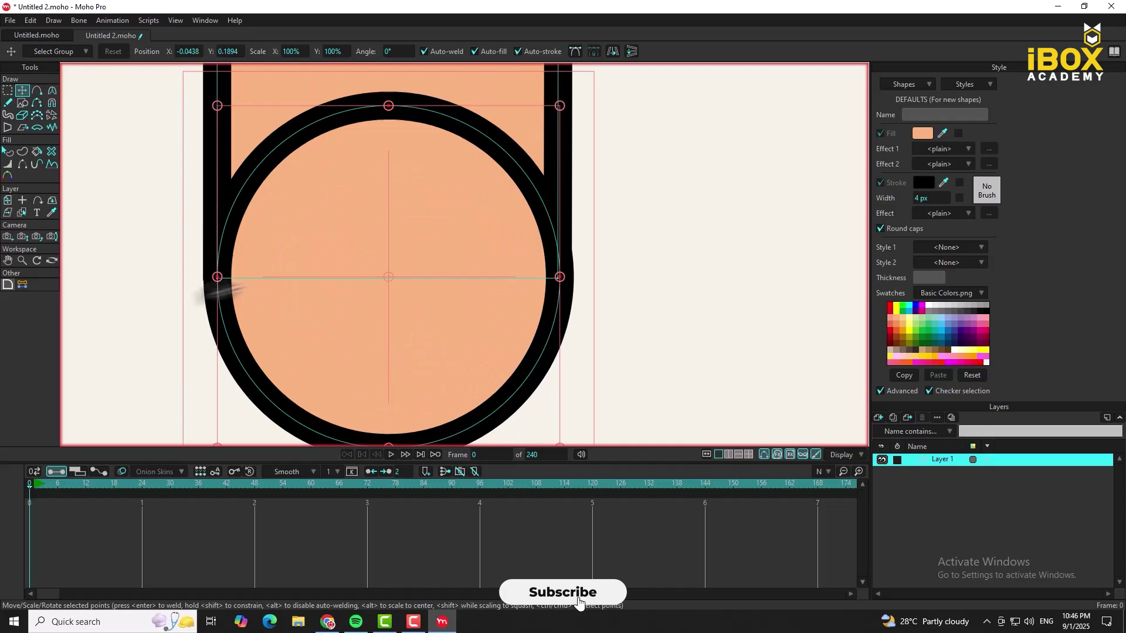
scroll(220, 287, "up", 5)
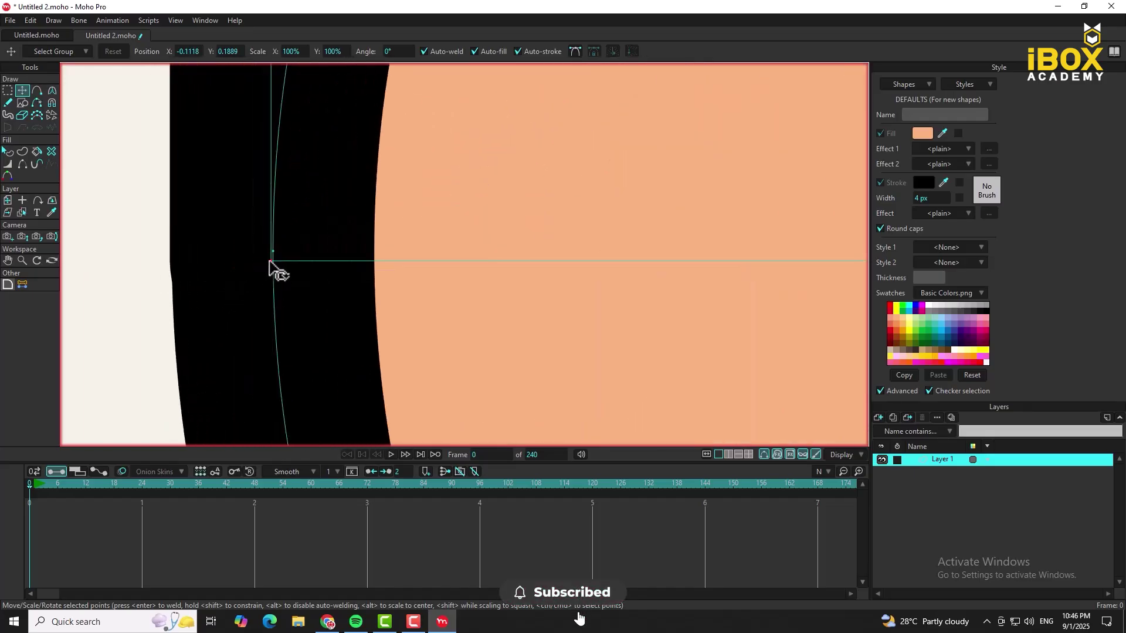
left_click_drag(269, 262, 272, 253)
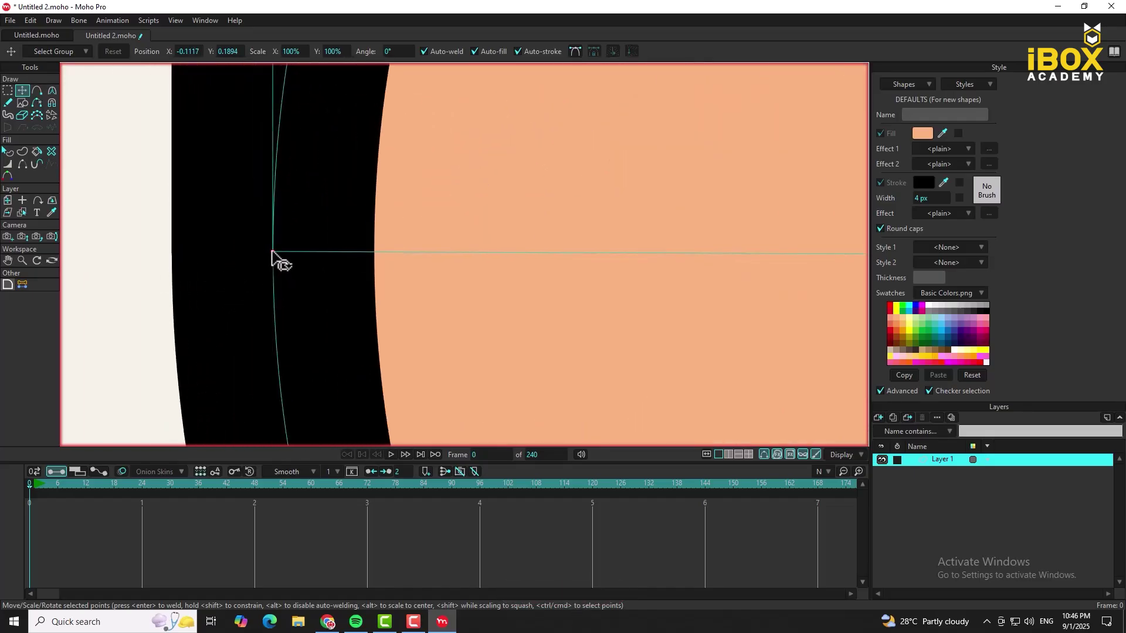
scroll(447, 319, "down", 5)
scroll(633, 276, "up", 8)
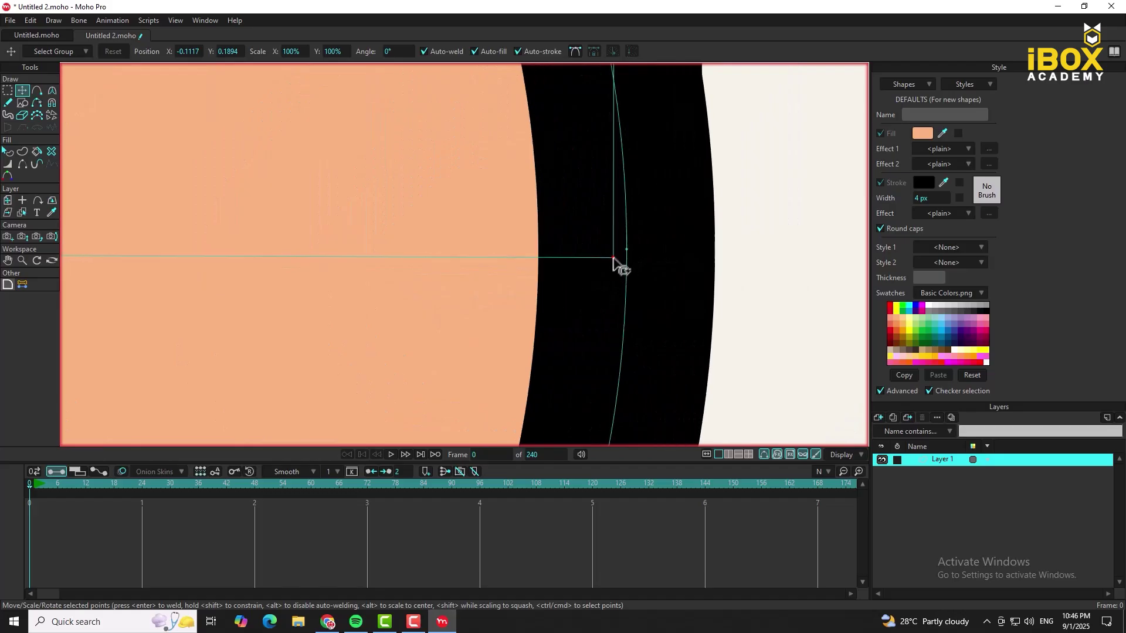
left_click_drag(613, 261, 630, 259)
scroll(550, 276, "down", 5)
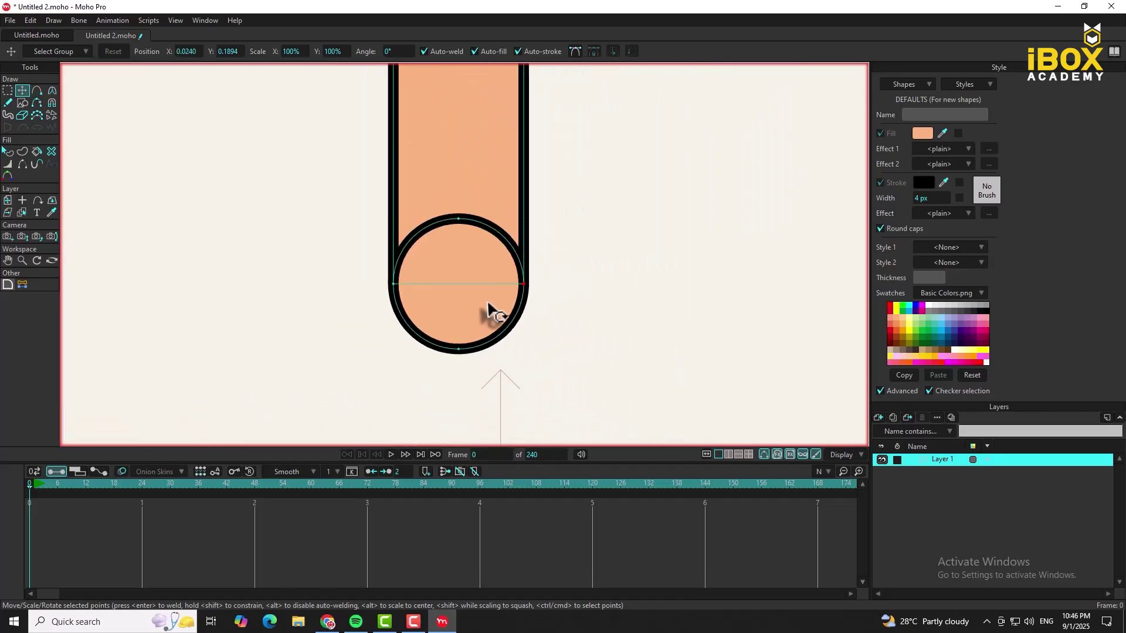
- Send the lower circle behind the rectangle so the limb ends in a clean rounded outline
scroll(491, 311, "up", 2)
key("q")
left_click(472, 321)
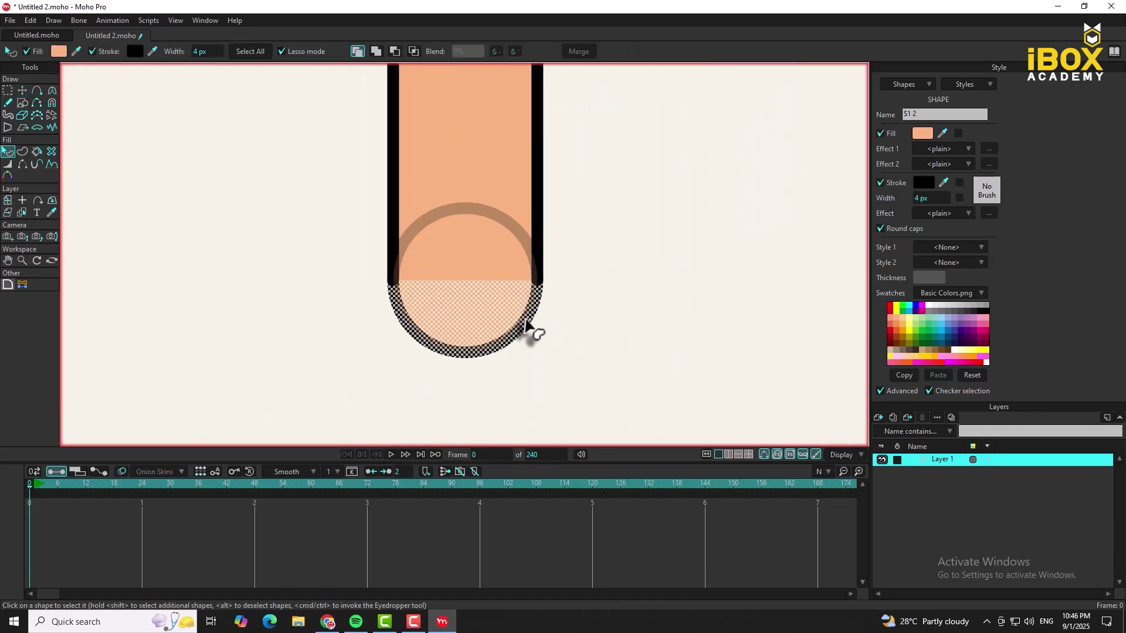
left_click(584, 330)
scroll(490, 297, "down", 5)
scroll(490, 300, "up", 5)
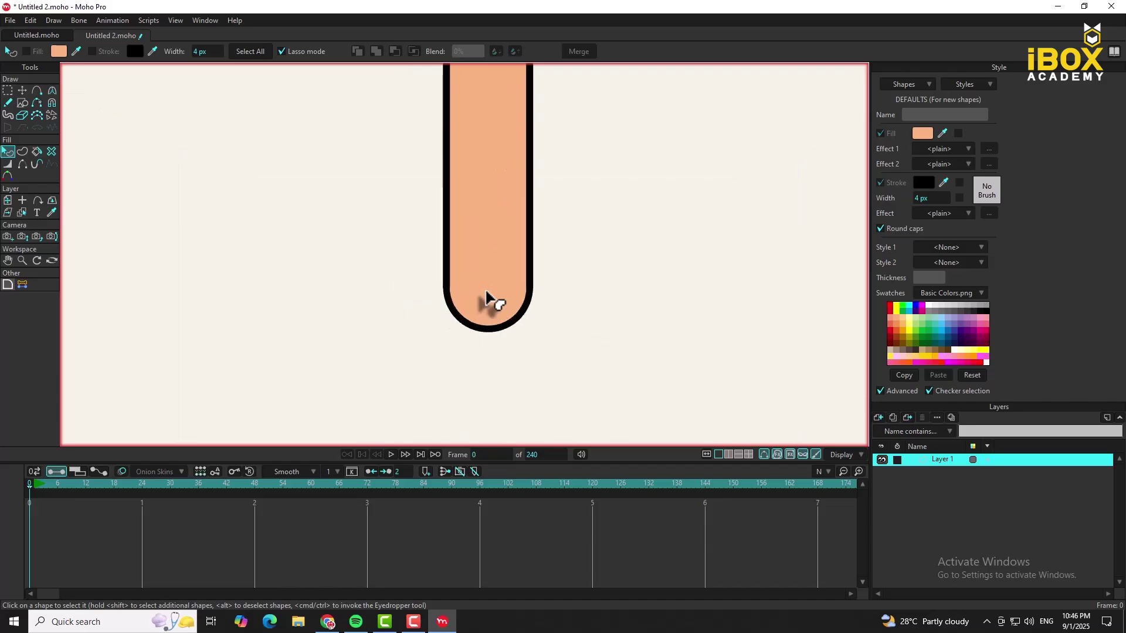
- Copy the lower circle and paste it in place onto a new vector layer above Layer 1
key("t")
double_click(516, 320)
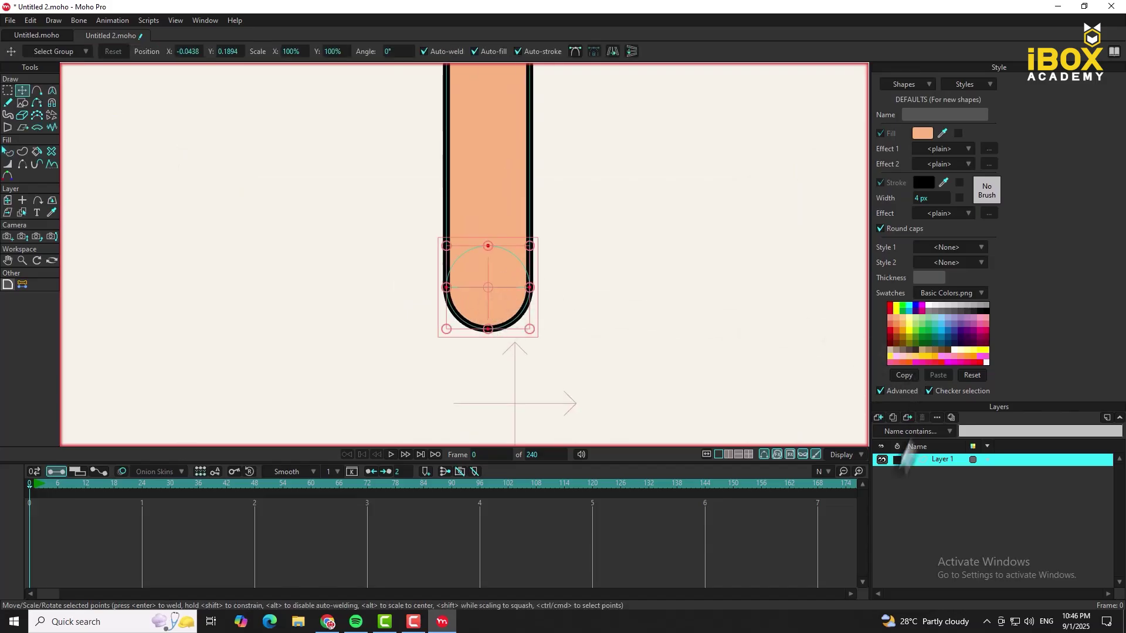
left_click(876, 417)
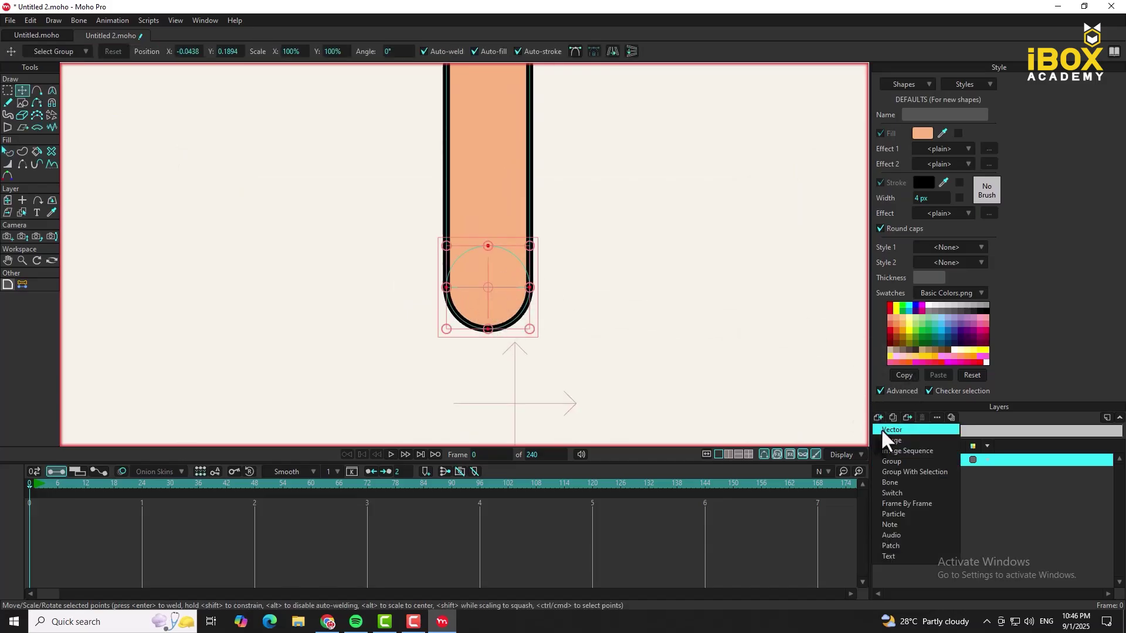
left_click(898, 452)
key("Return")
key("ctrl+v")
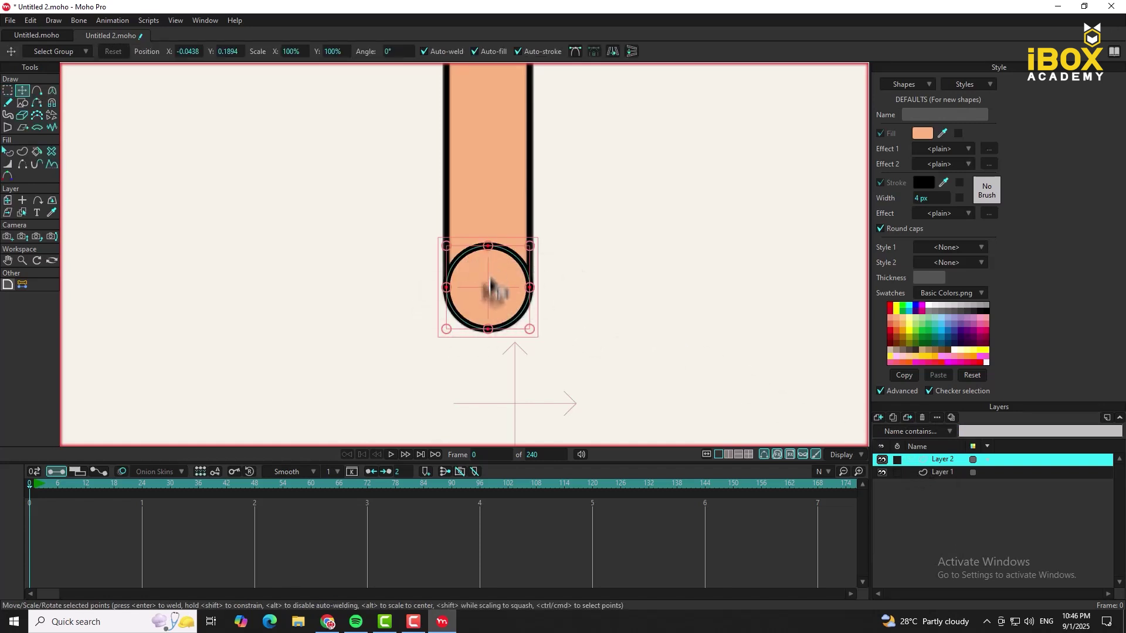
- Draw a tall, narrow rectangle on Layer 2, extending down from the middle of the pasted circle
scroll(492, 293, "down", 3)
left_click(23, 103)
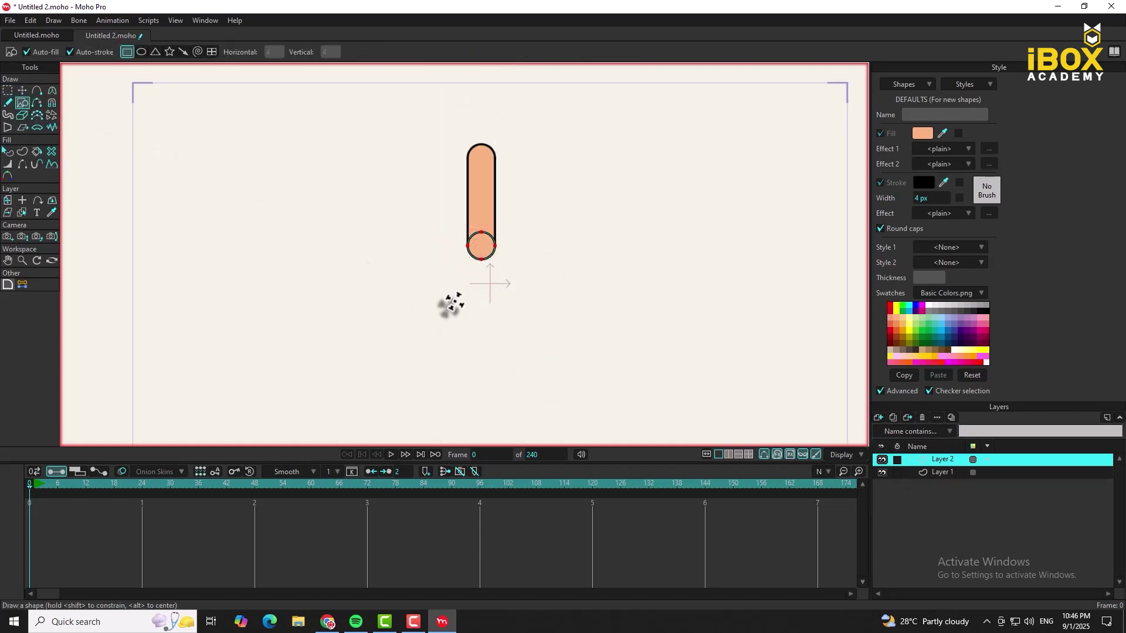
scroll(463, 299, "up", 3)
left_click_drag(444, 194, 499, 382)
- Move the two upper corner points of Layer 2's rectangle onto the pasted circle's side points
scroll(452, 195, "up", 5)
scroll(418, 167, "up", 2)
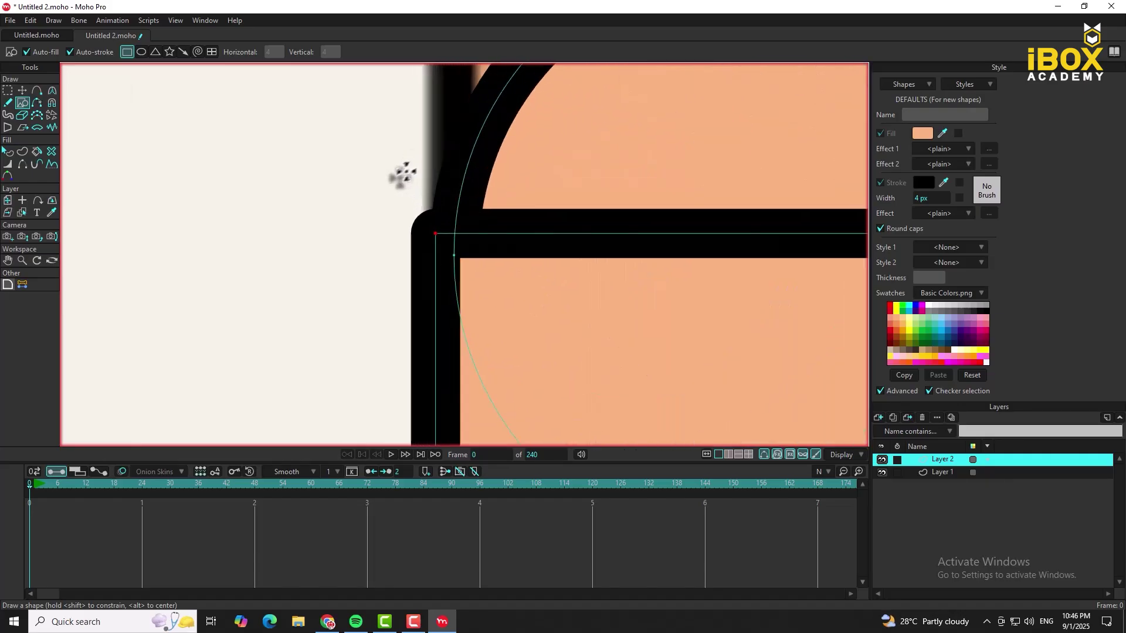
key("t")
left_click_drag(437, 234, 456, 259)
scroll(377, 221, "down", 7)
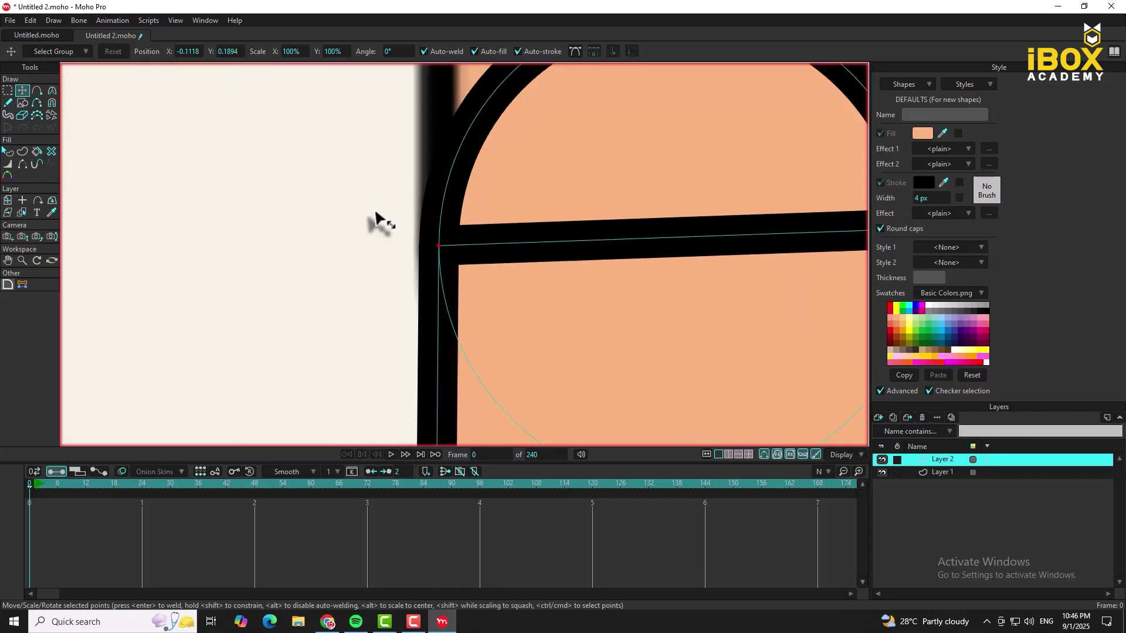
scroll(410, 208, "up", 7)
left_click_drag(472, 187, 477, 221)
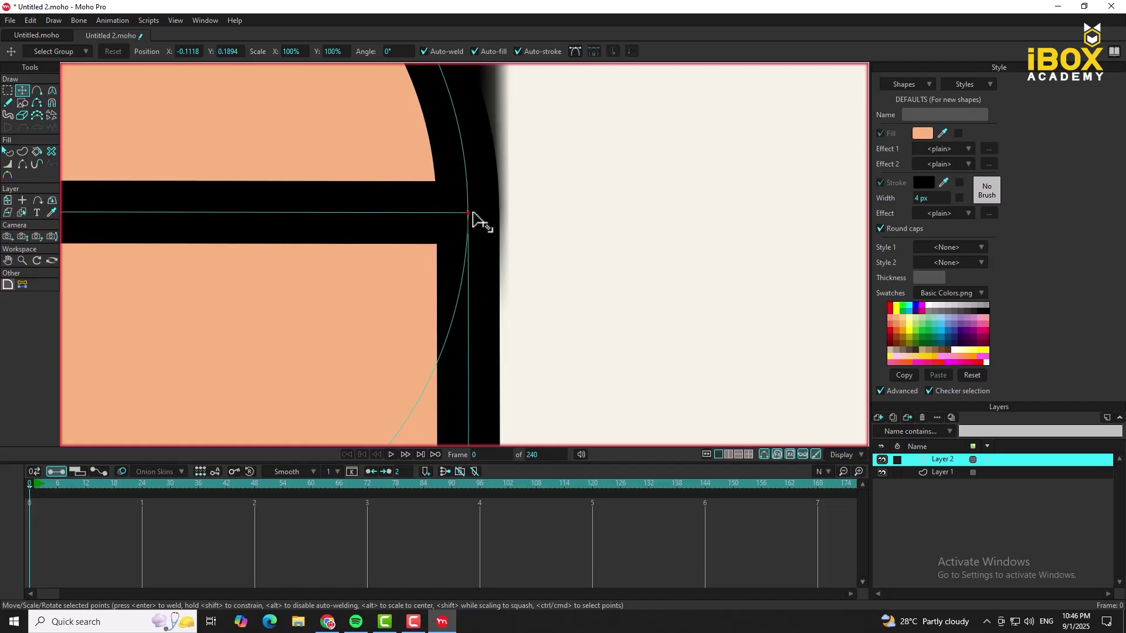
- Hide the upper edge of Layer 2's rectangle where it crosses the pasted circle
scroll(479, 134, "down", 5)
scroll(453, 130, "down", 4)
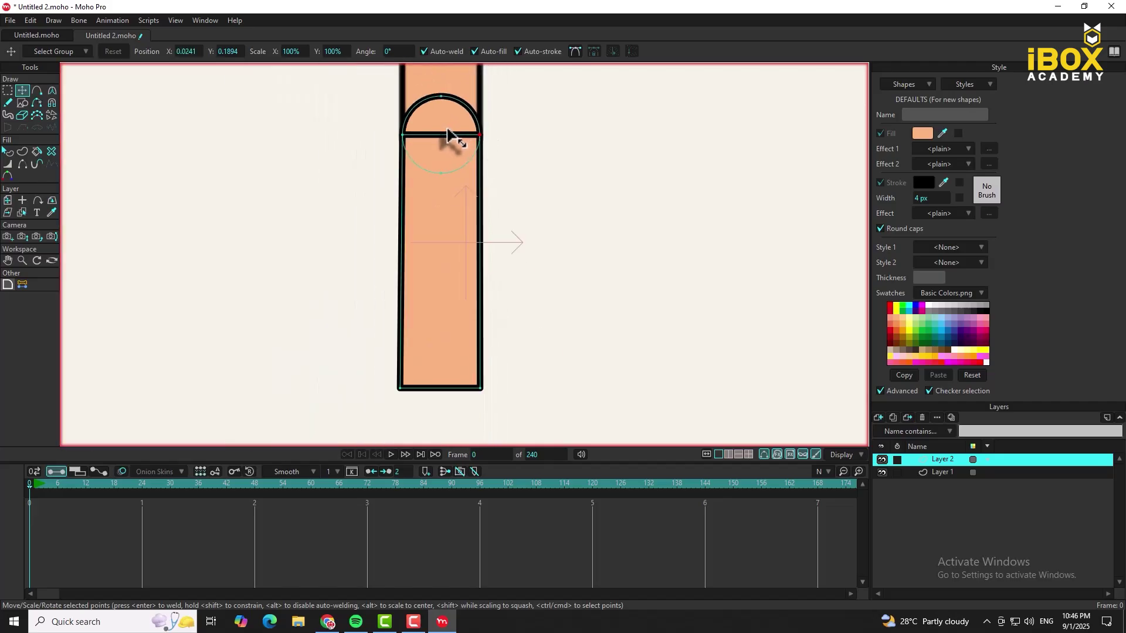
key("h")
left_click(438, 136)
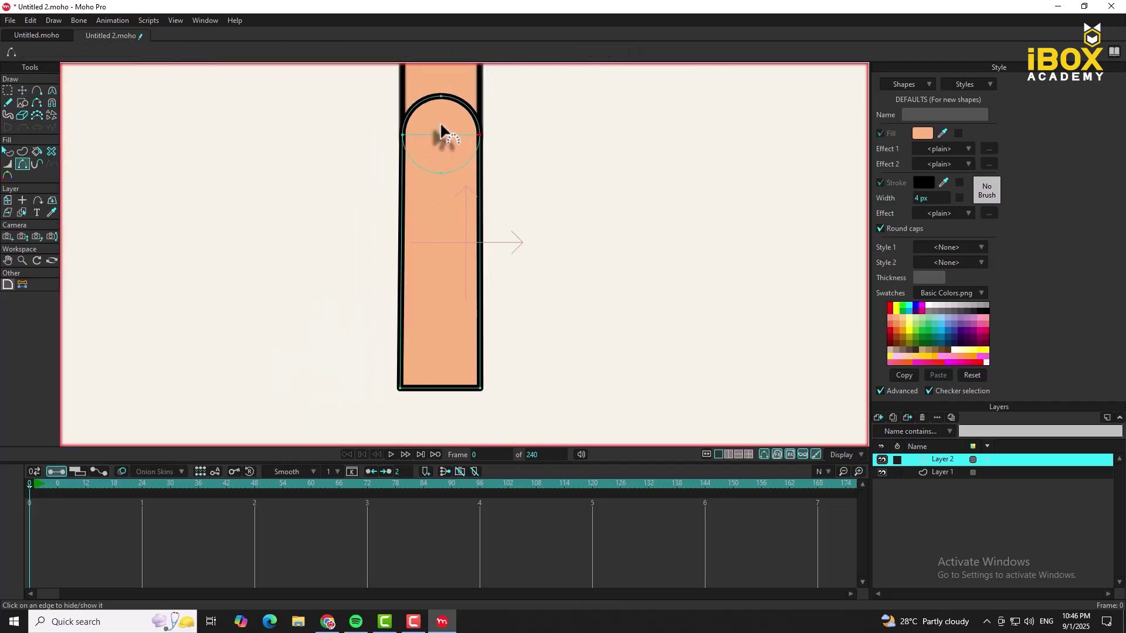
- Move Layer 2's circle down to the rectangle's lower end and place the two lower corner points on the circle's side points
key("t")
left_click_drag(452, 130, 422, 379)
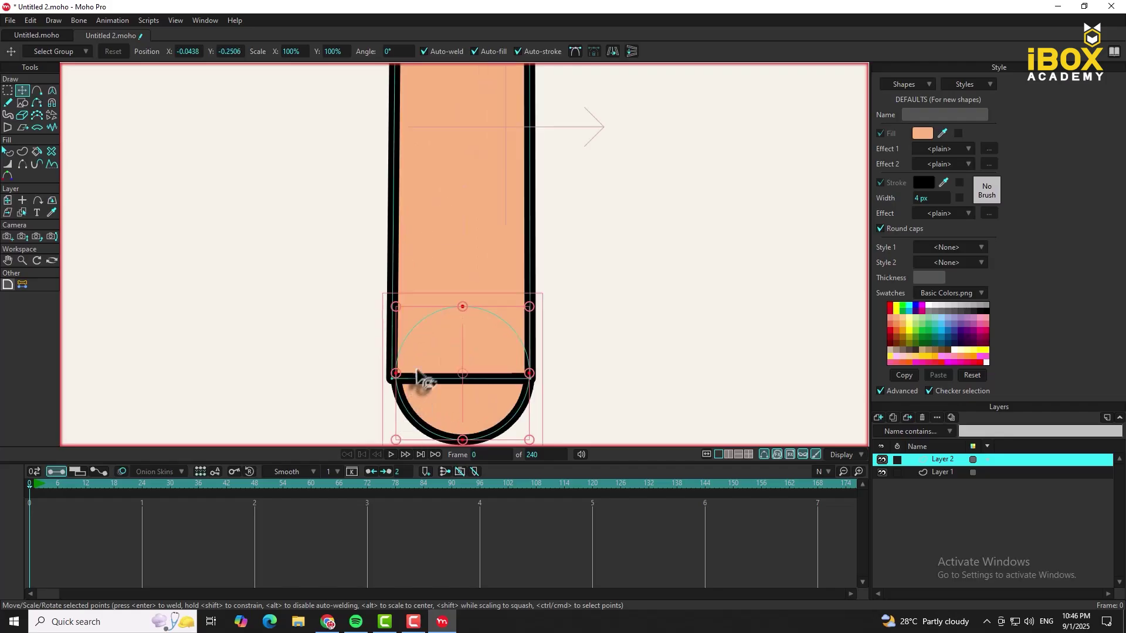
scroll(394, 402, "up", 5)
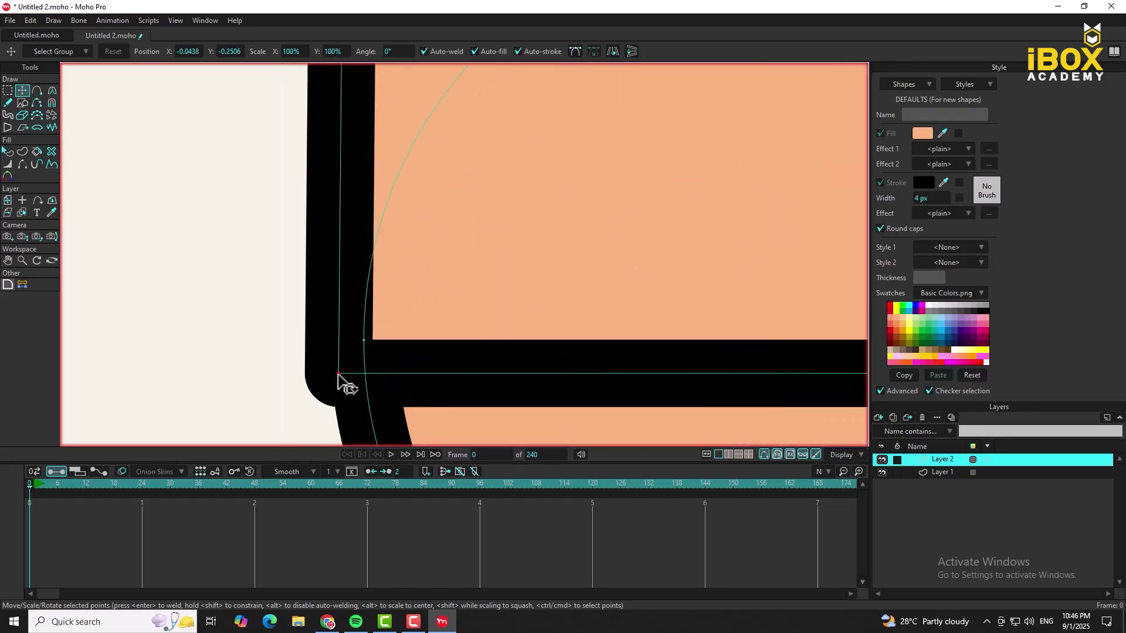
left_click_drag(344, 381, 364, 342)
scroll(352, 335, "down", 5)
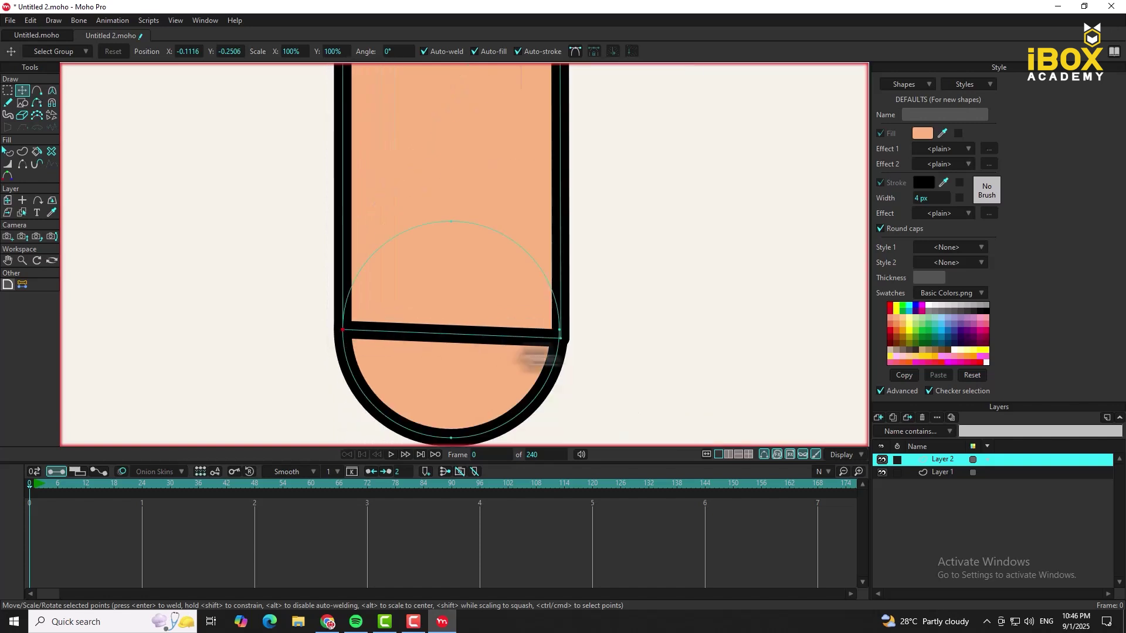
scroll(538, 336, "up", 6)
left_click_drag(542, 331, 535, 289)
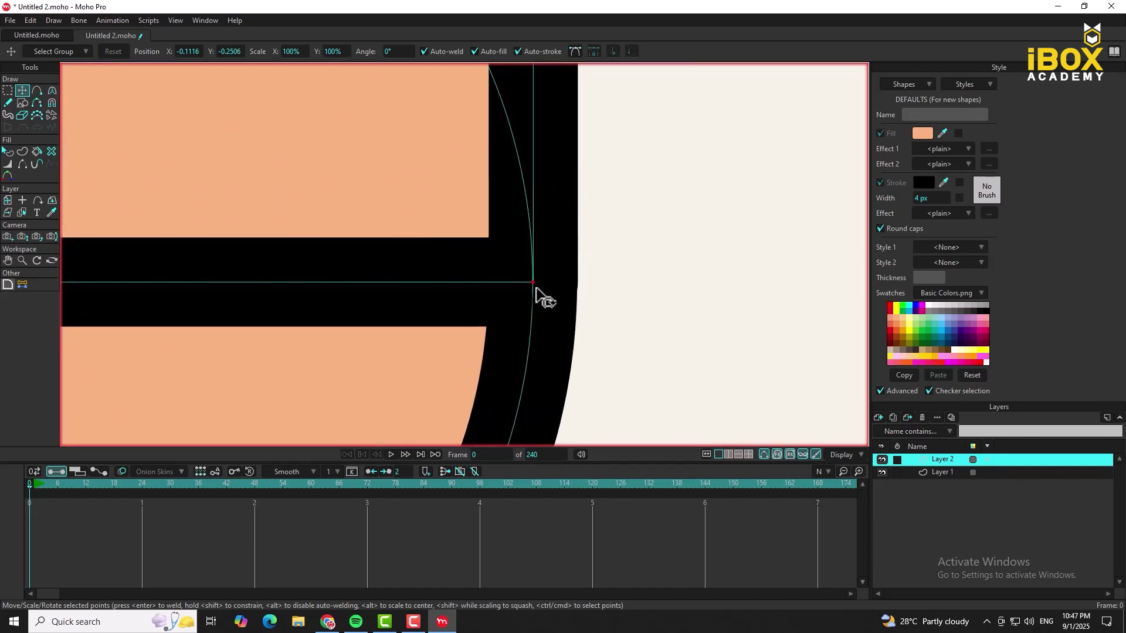
- Hide the lower edge of Layer 2's rectangle where it crosses the circle
key("h")
scroll(460, 297, "down", 5)
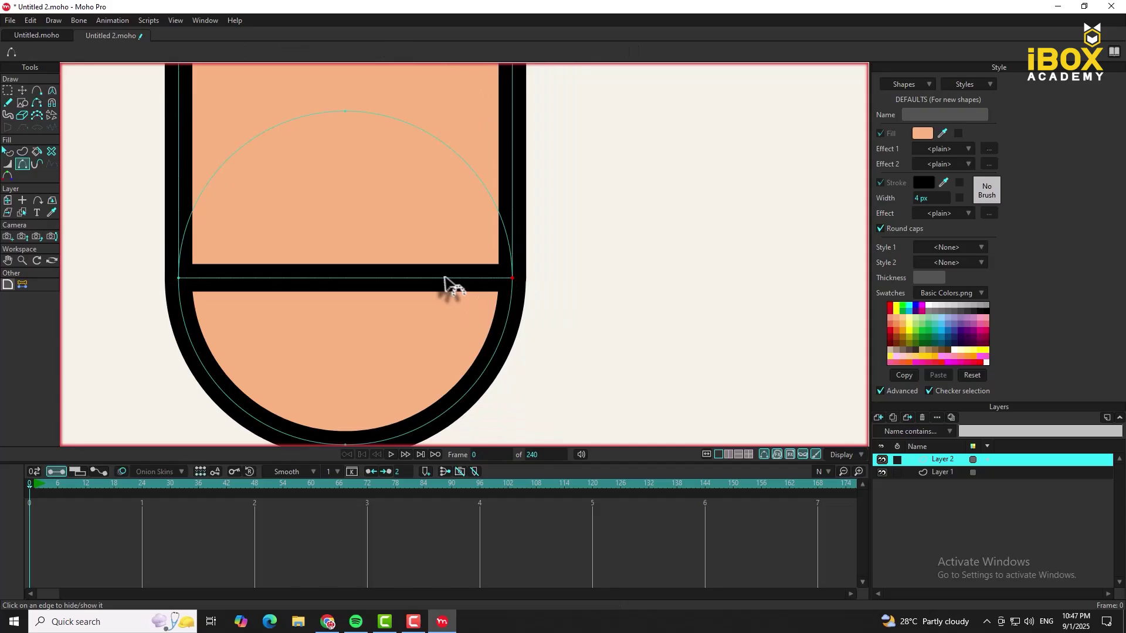
left_click(377, 277)
scroll(395, 267, "down", 5)
scroll(403, 282, "up", 4)
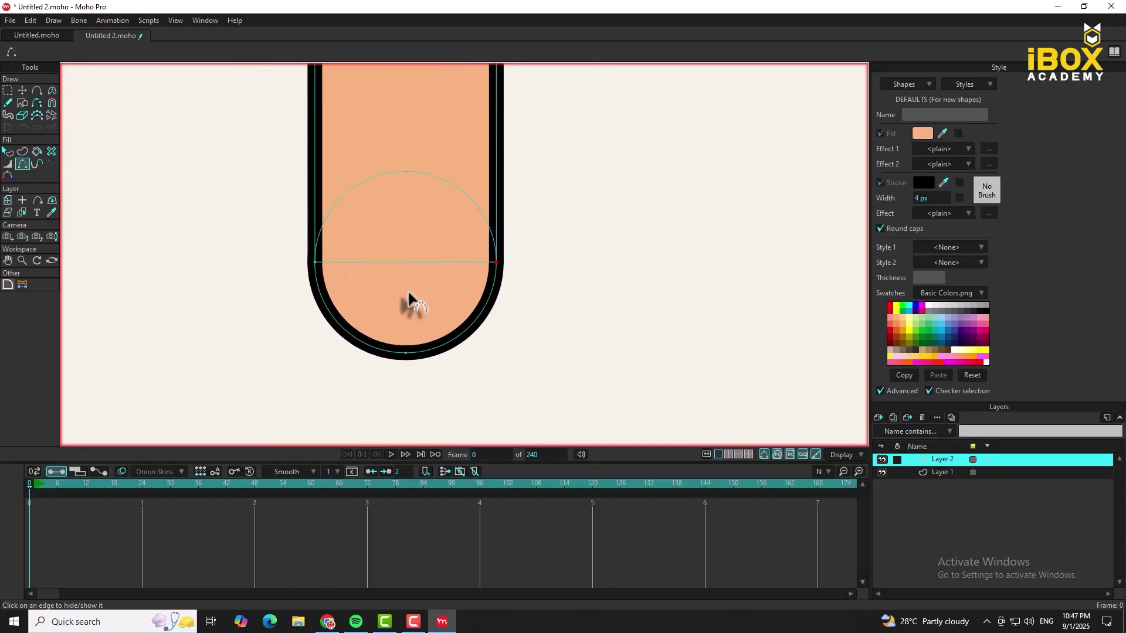
- Copy Layer 2's circle and paste it in place onto a new vector layer above Layer 2
key("t")
key("ctrl+a")
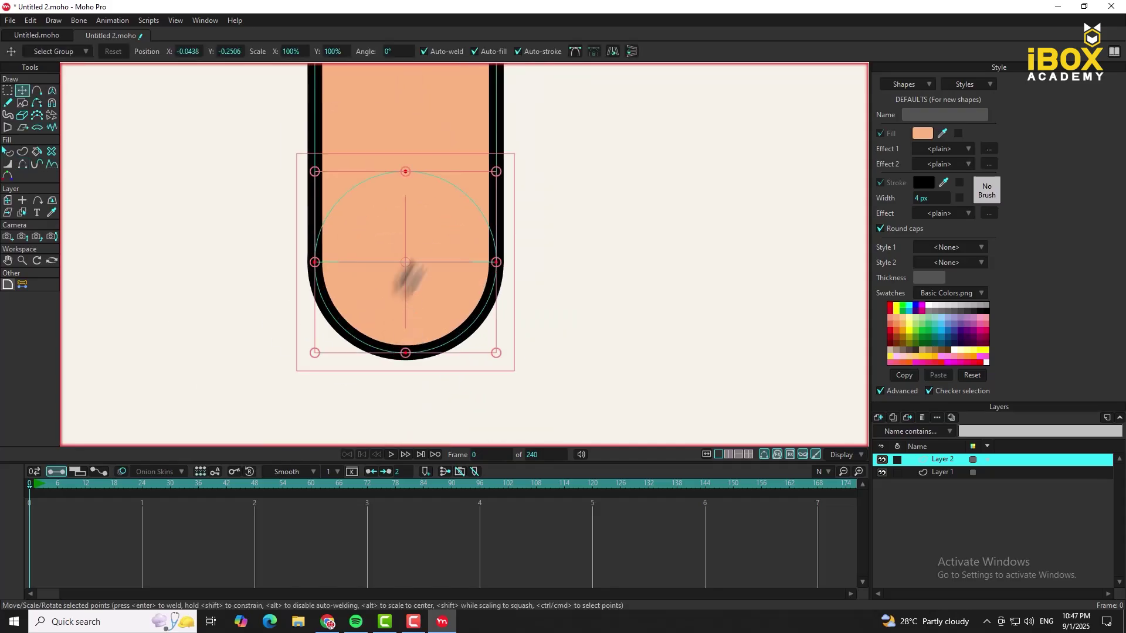
left_click(877, 418)
left_click(885, 431)
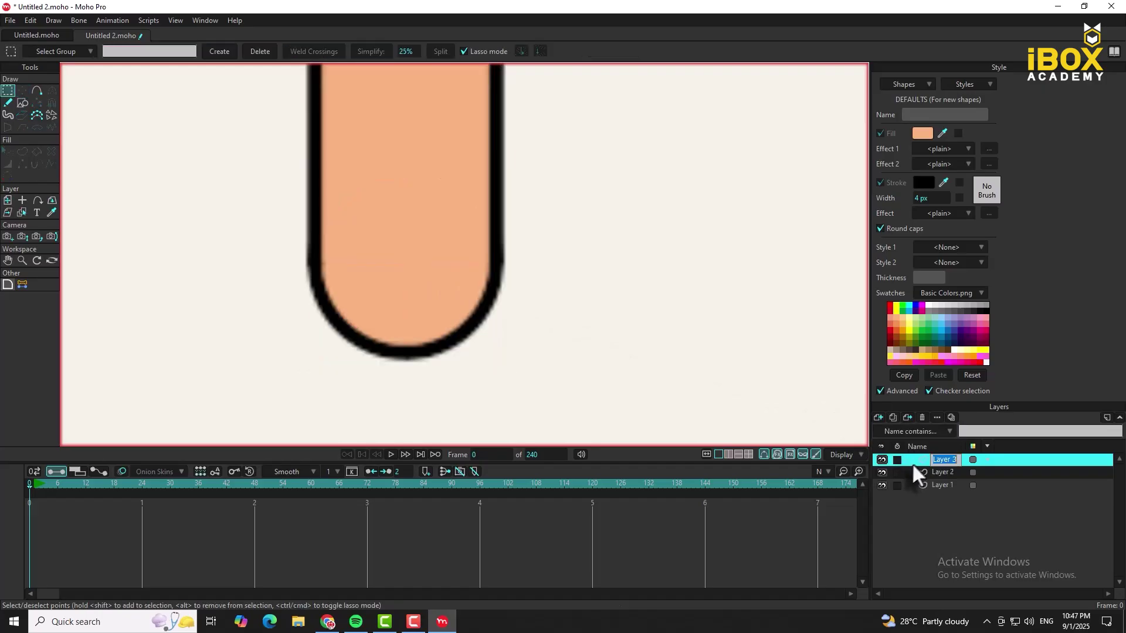
key("ctrl+v")
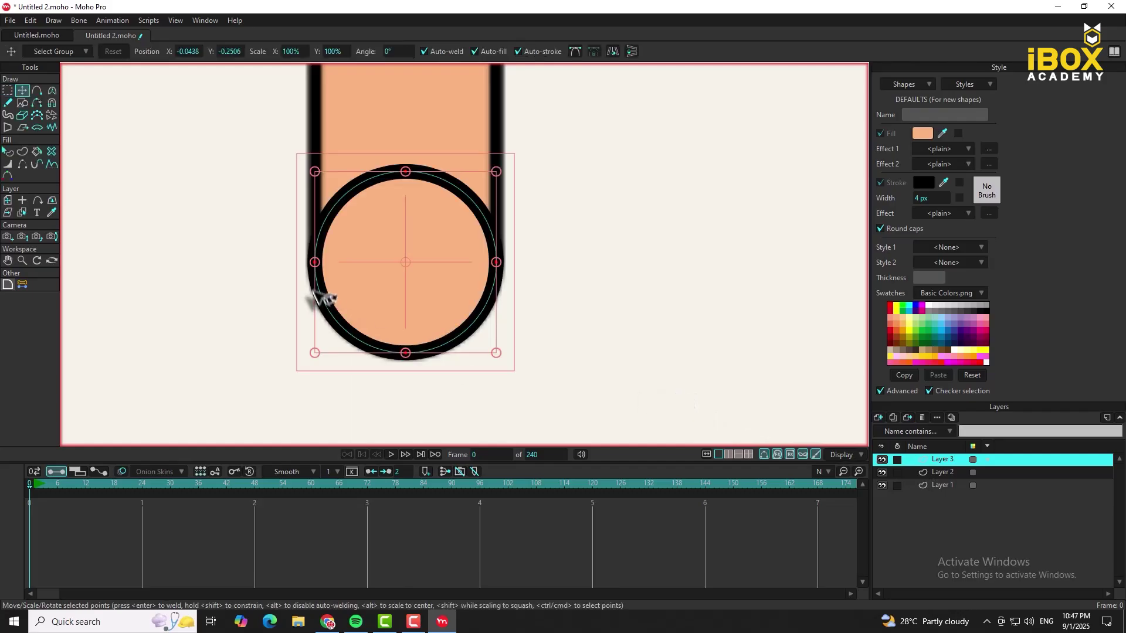
- Draw a short rectangle on Layer 3, as wide as the pasted circle and extending down from its middle
scroll(377, 244, "down", 5)
scroll(377, 239, "up", 3)
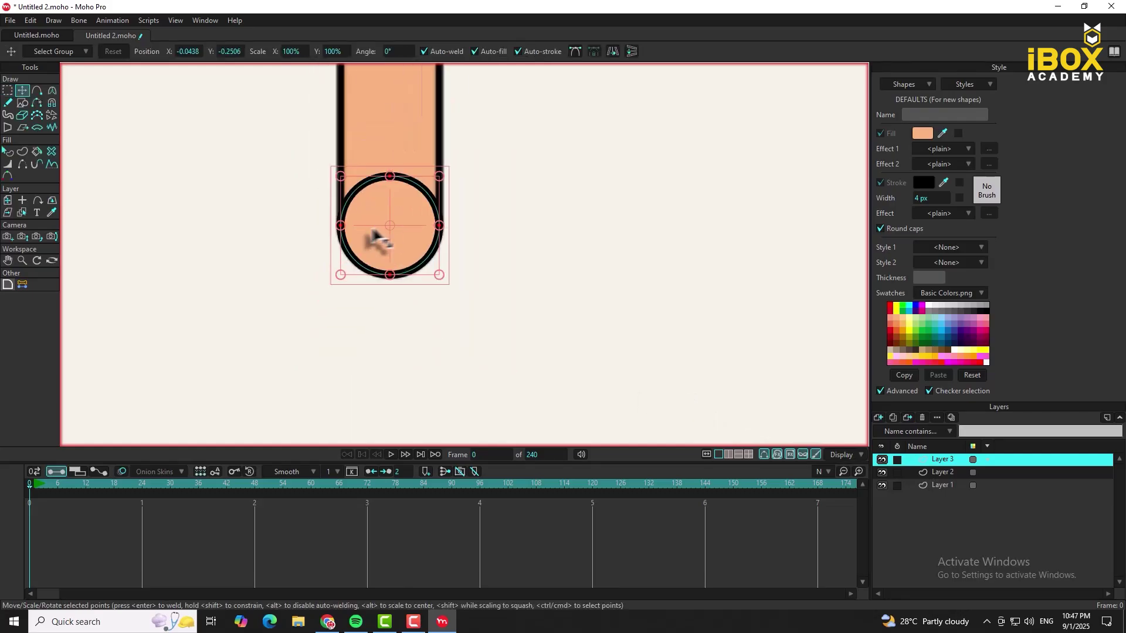
left_click(22, 104)
scroll(413, 263, "up", 2)
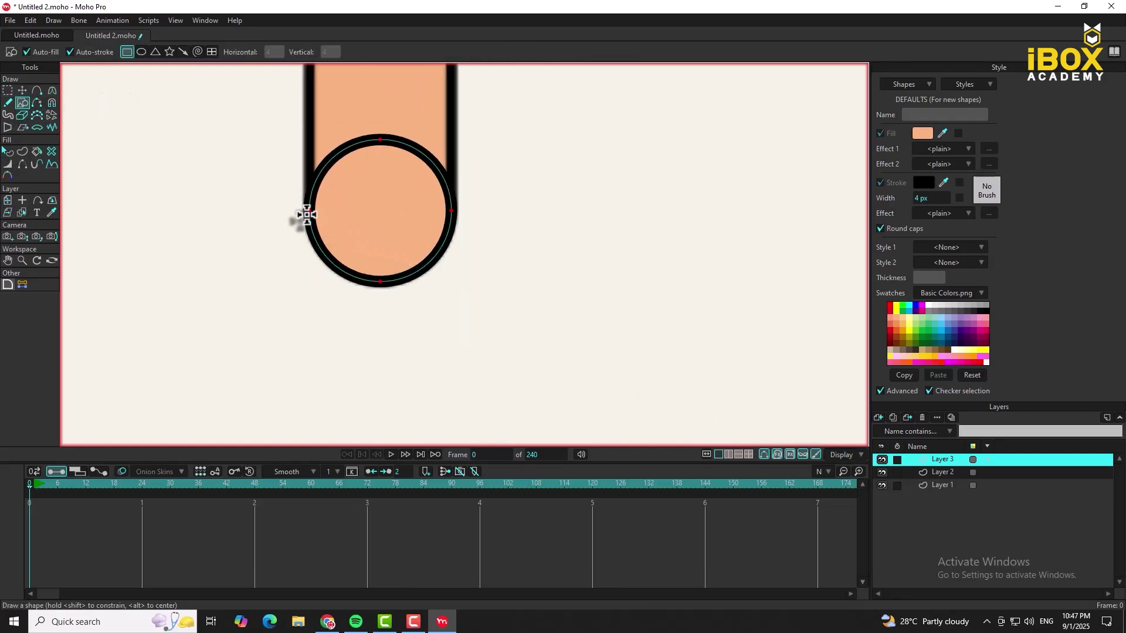
left_click_drag(306, 215, 452, 400)
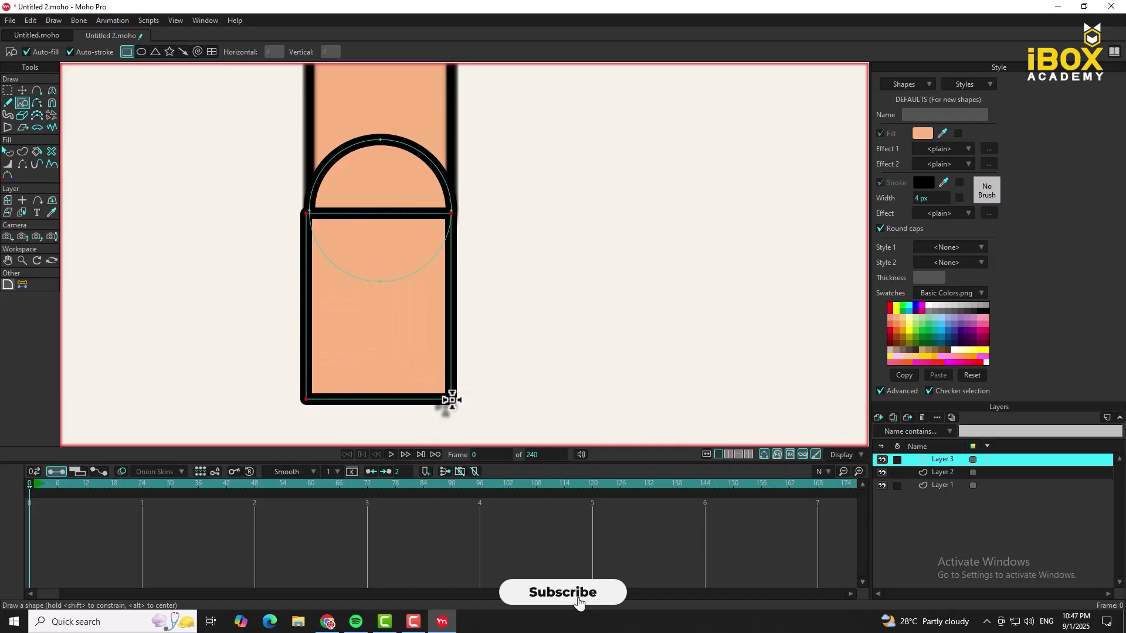
- Move the two lower corner points of Layer 3's rectangle outward so that the shape flares toward the bottom
key("t")
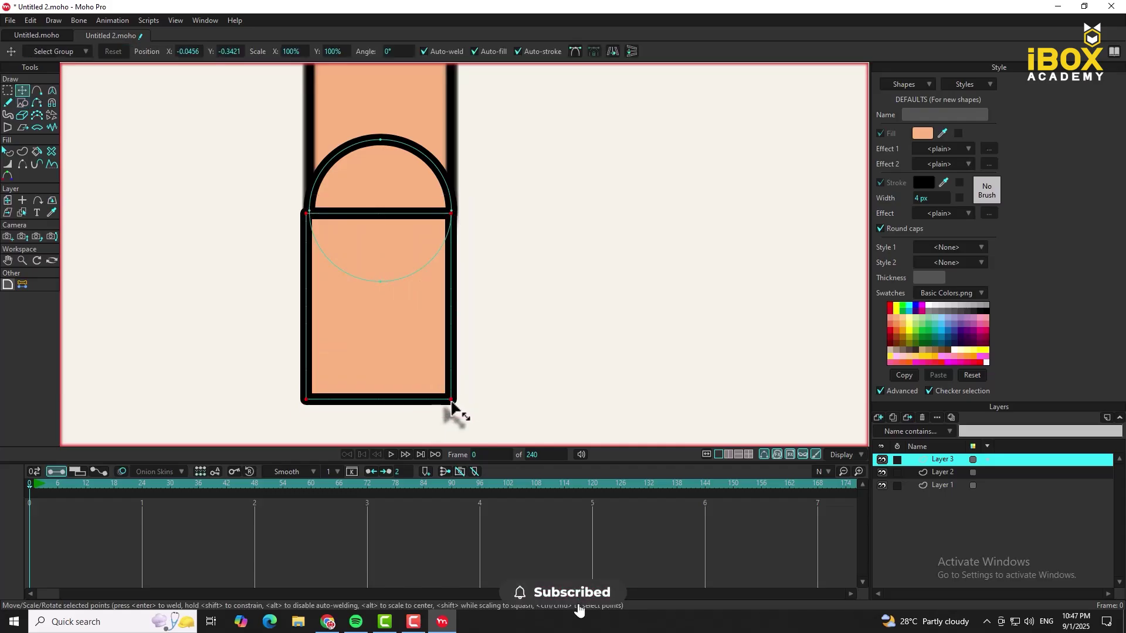
left_click_drag(451, 401, 504, 414)
left_click_drag(305, 401, 246, 411)
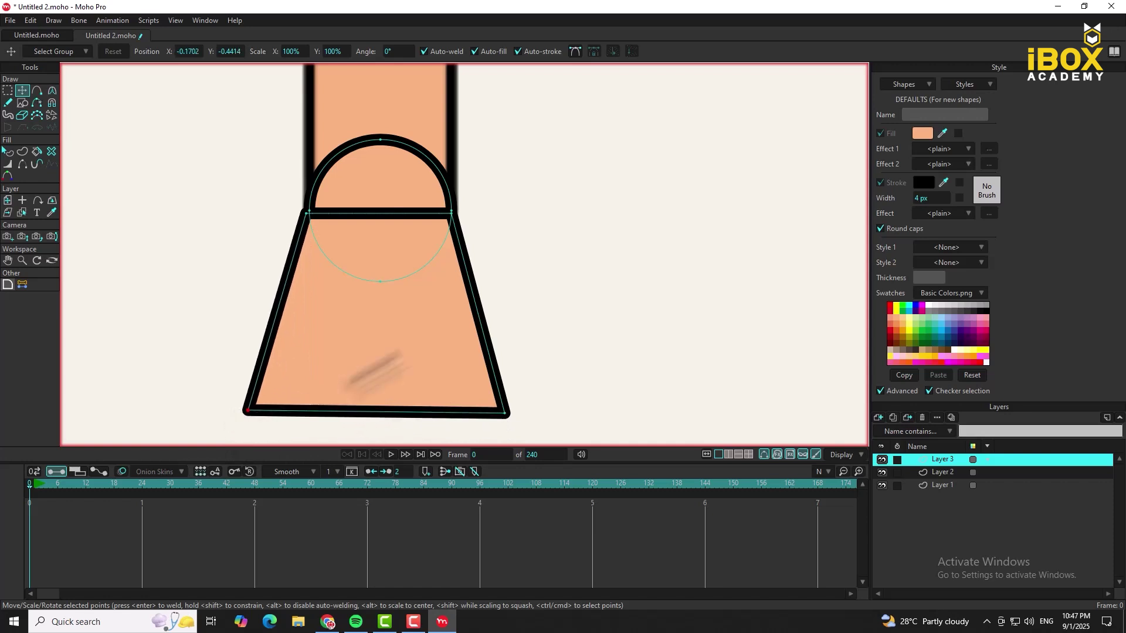
scroll(439, 372, "down", 3)
scroll(473, 367, "up", 2)
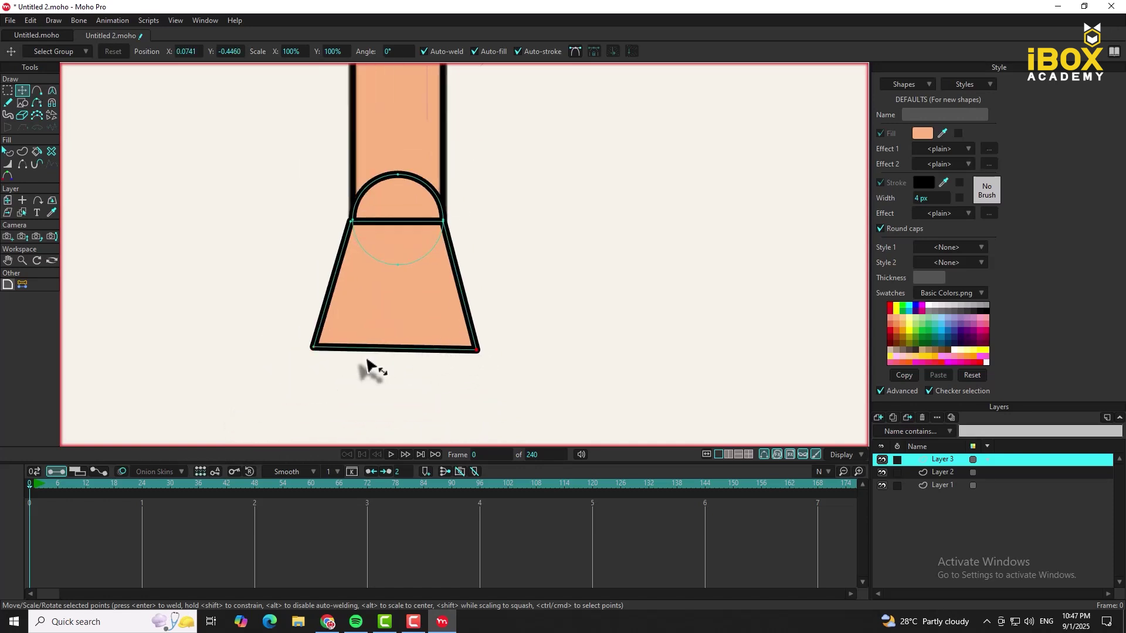
- Add two points along the bottom edge of Layer 3's shape and pull them down into a narrow, level tip
key("a")
scroll(356, 368, "down", 2)
scroll(389, 326, "up", 2)
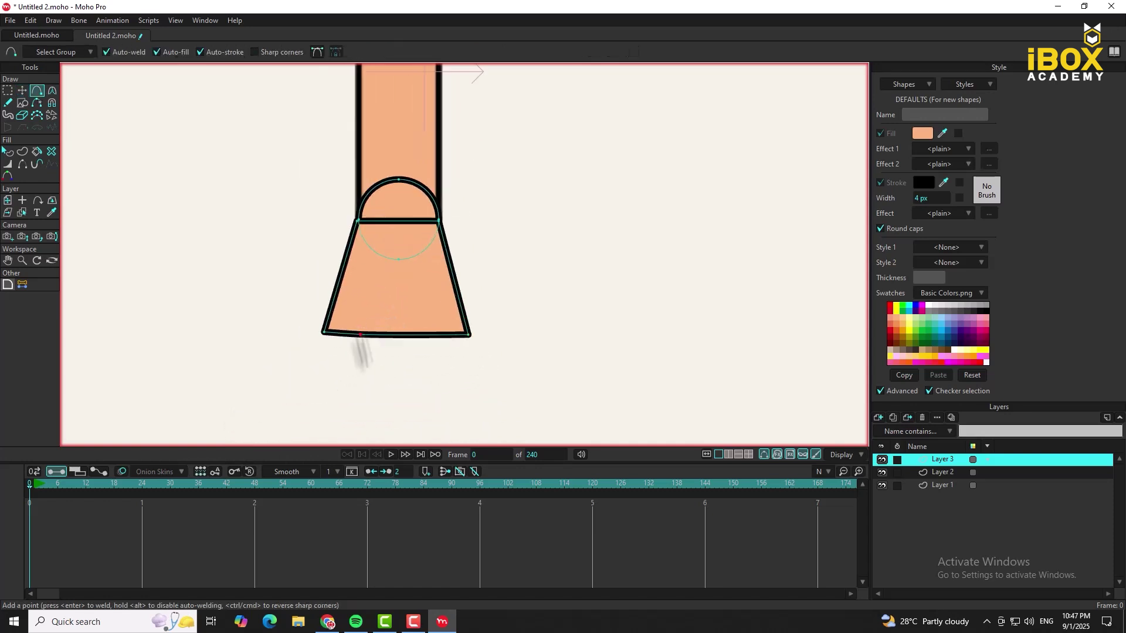
left_click_drag(359, 333, 364, 414)
left_click_drag(431, 382, 103, 495)
key("c")
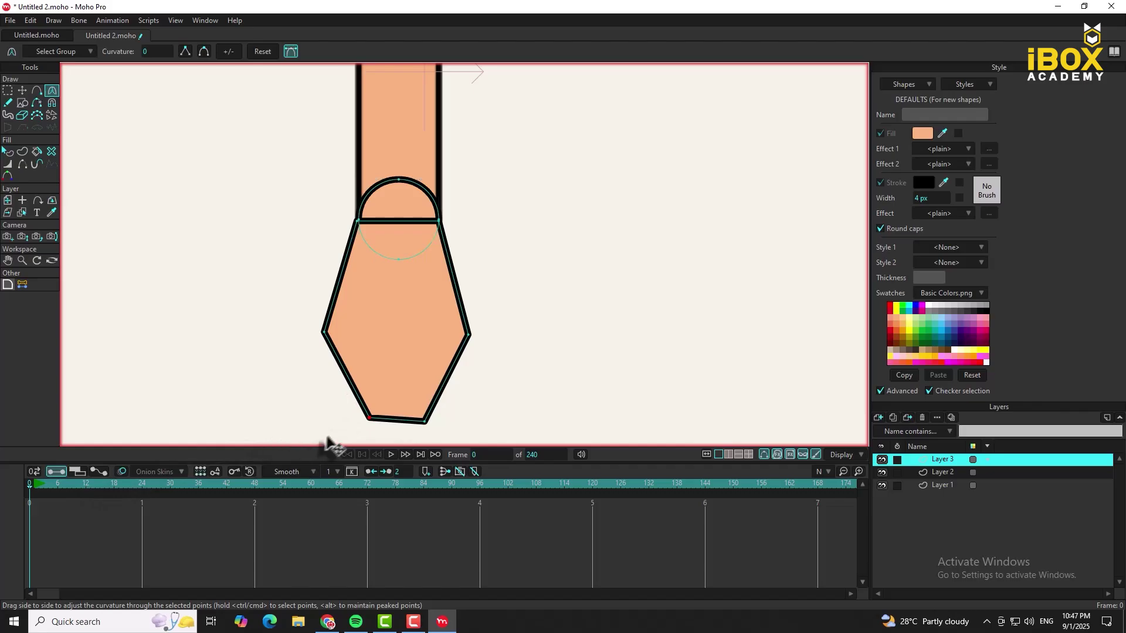
key("t")
left_click_drag(364, 432, 430, 432)
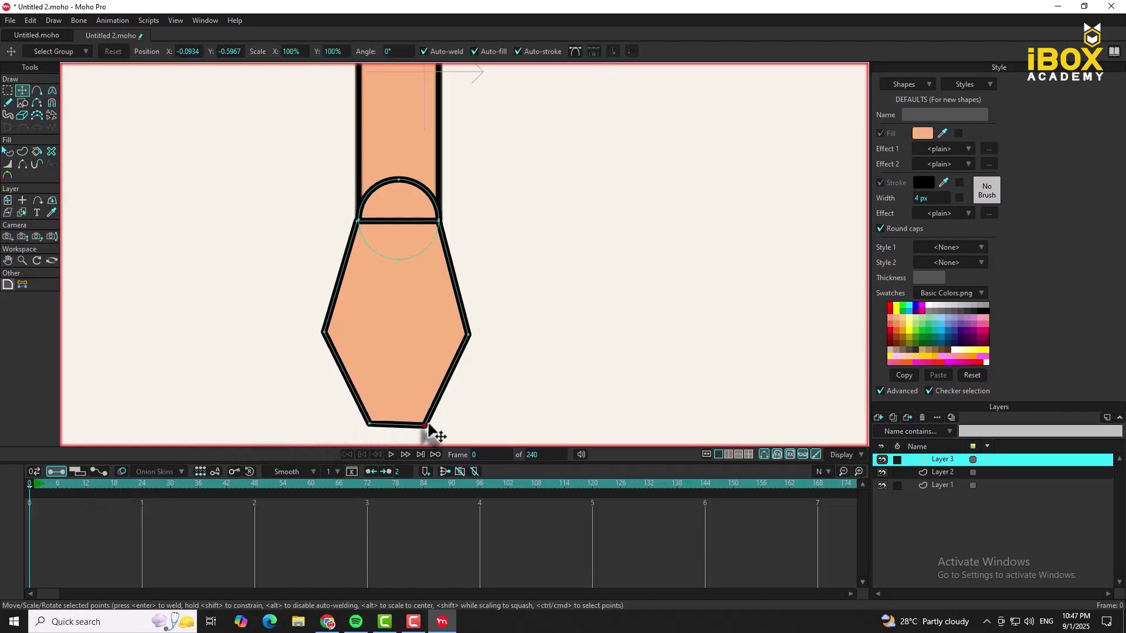
- Move the two upper corner points of Layer 3's shape onto the circle's side points
scroll(368, 205, "up", 5)
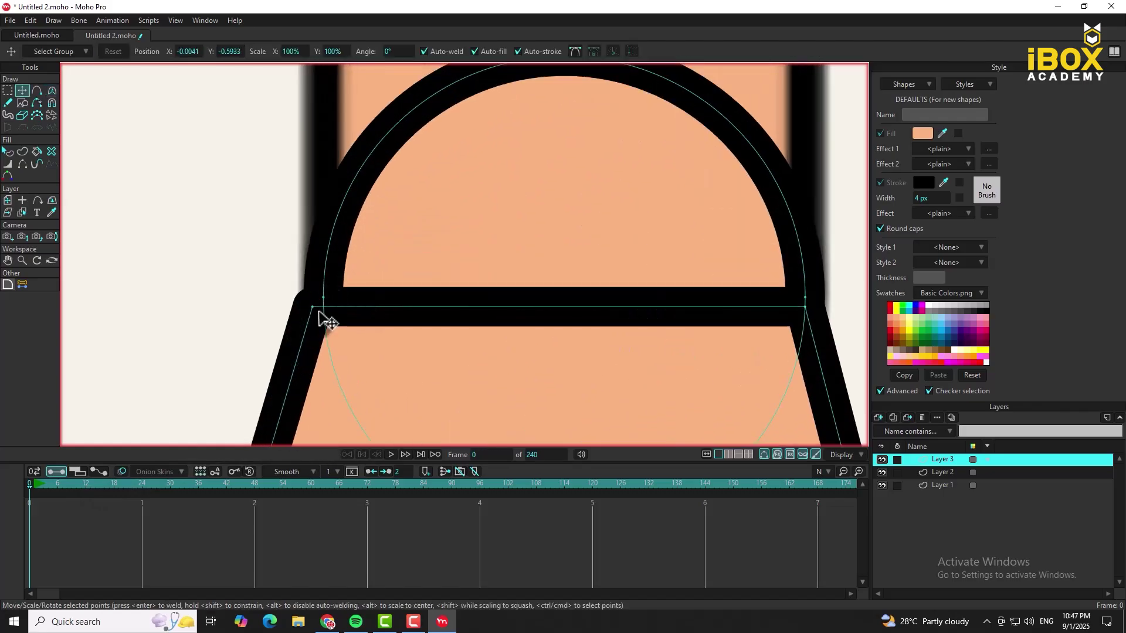
left_click_drag(312, 307, 325, 299)
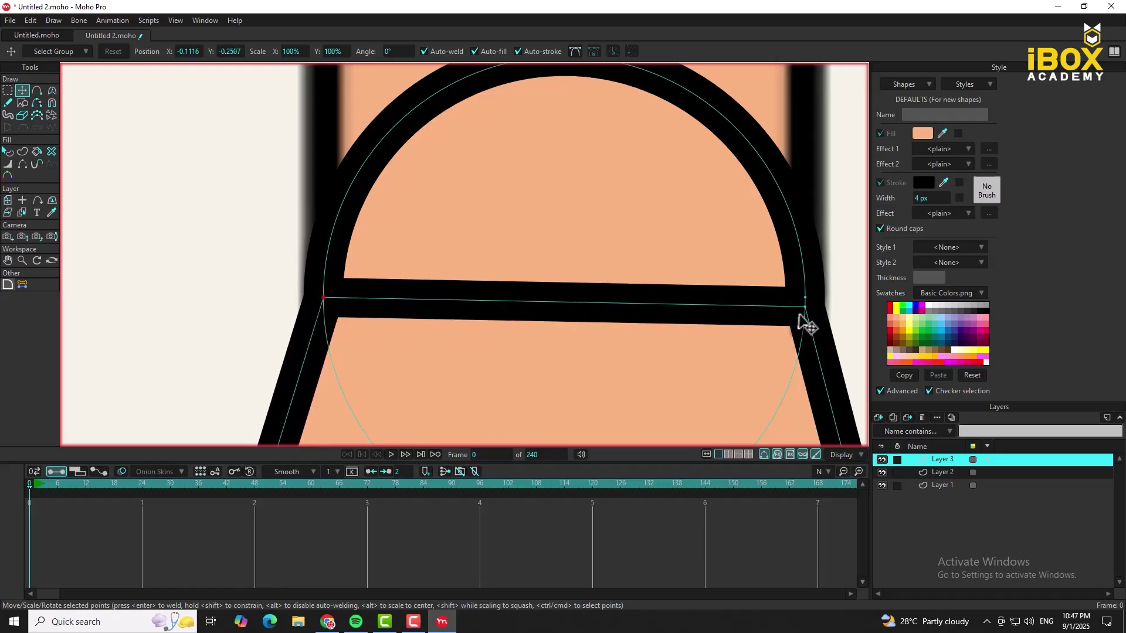
left_click_drag(804, 306, 806, 298)
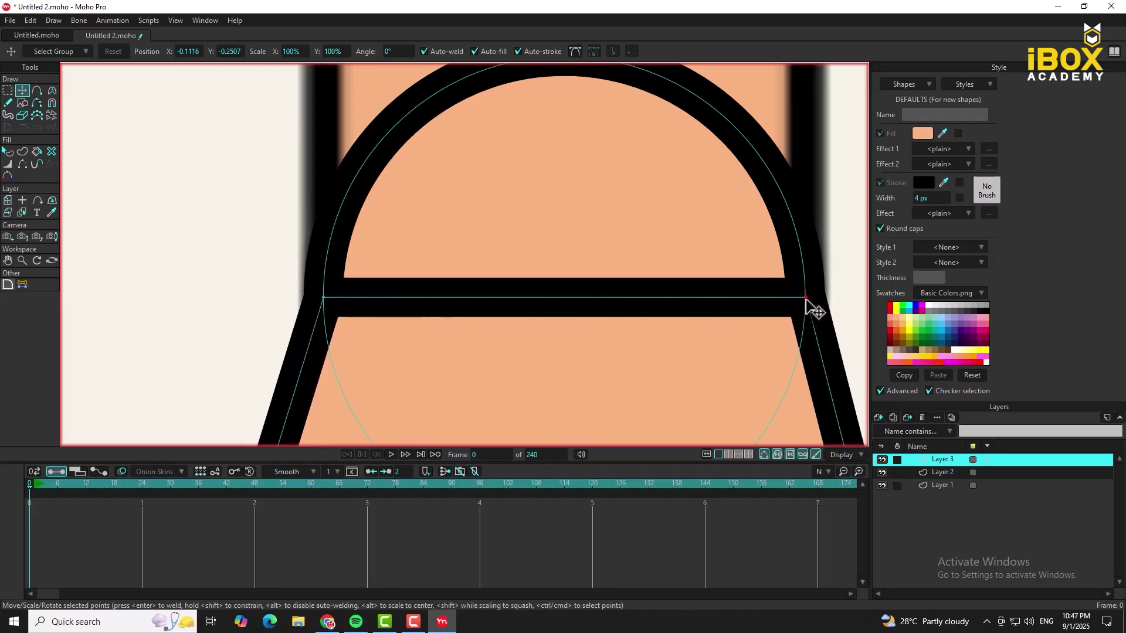
- Hide the upper edge of Layer 3's shape where it crosses the circle
key("h")
left_click(660, 296)
scroll(514, 221, "down", 3)
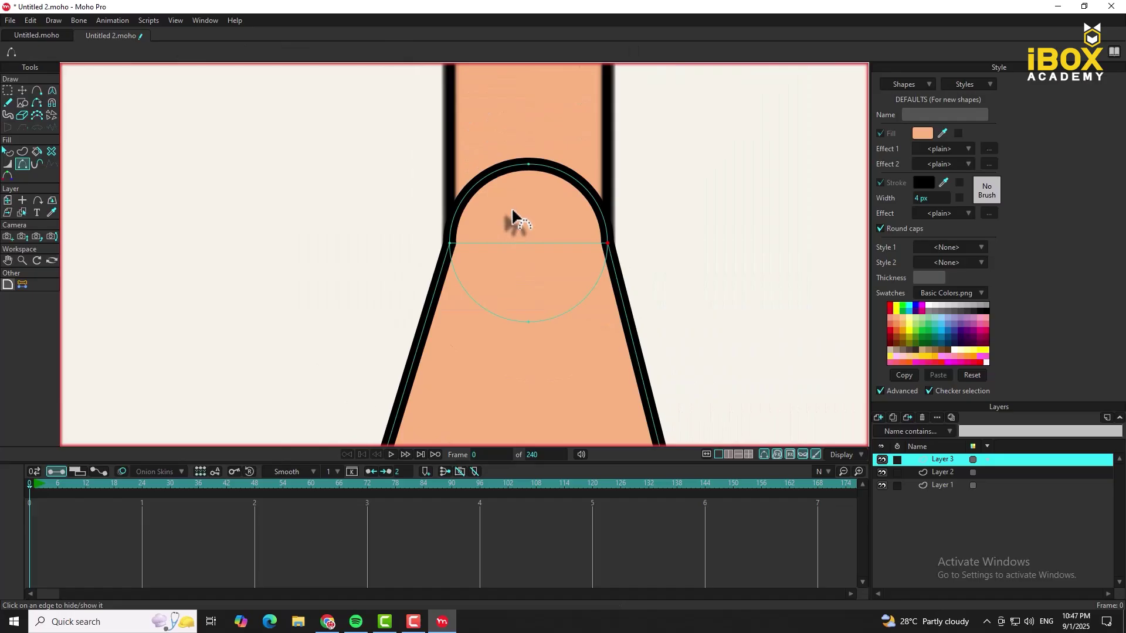
- Delete the circle from Layer 3, leaving only the hand-like shape
key("t")
left_click(517, 221)
key("Delete")
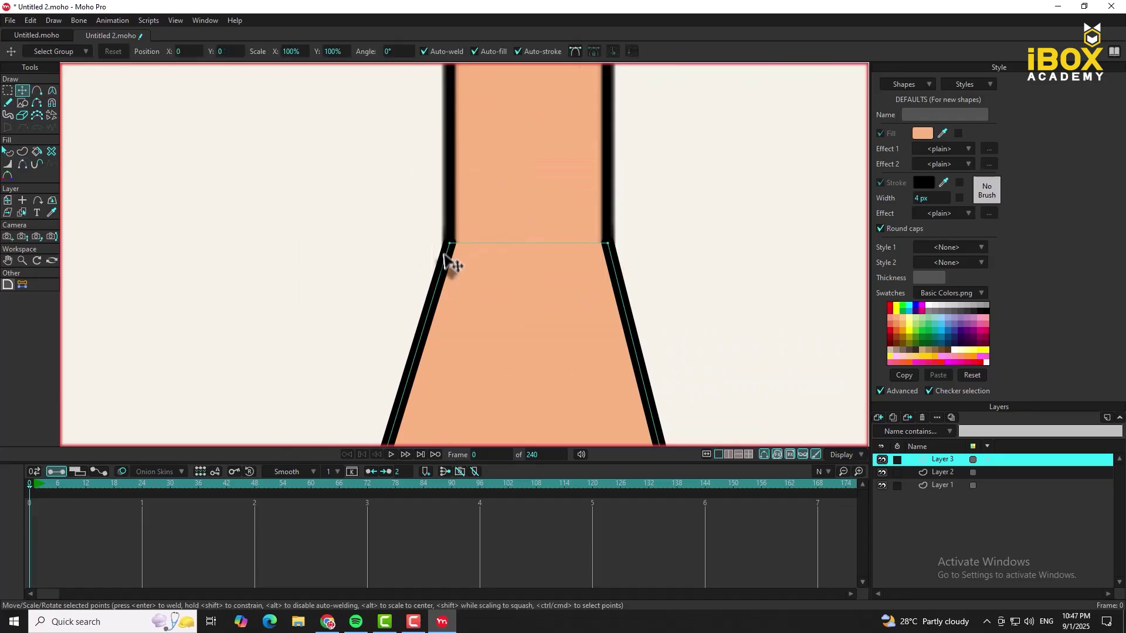
scroll(467, 276, "down", 5)
scroll(467, 275, "up", 3)
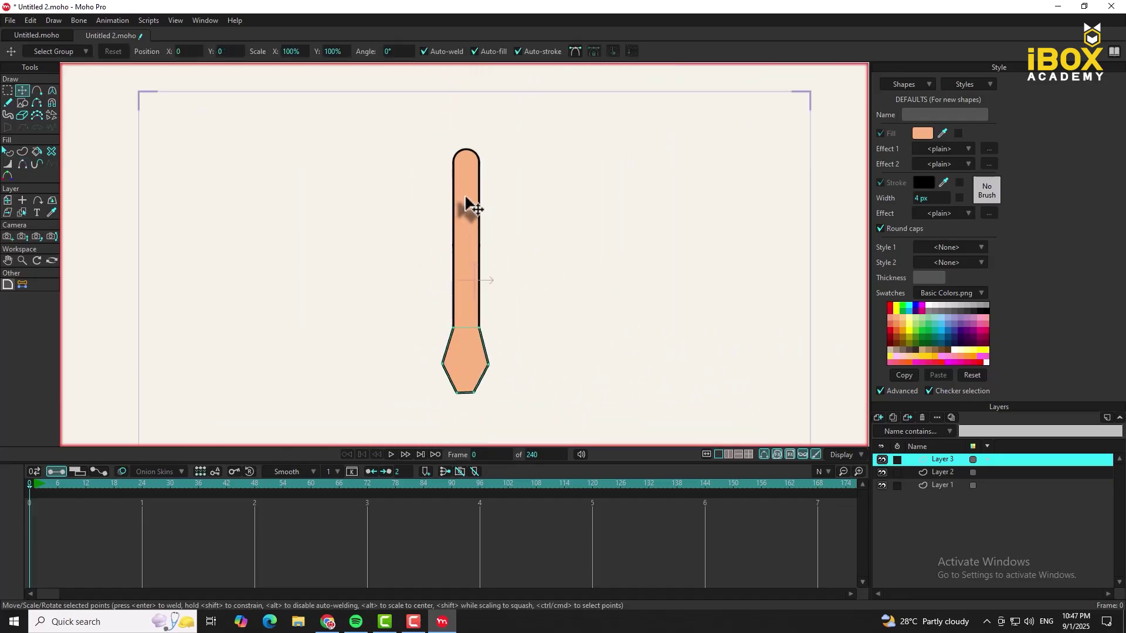
- On Layer 1, split the rectangle's upper hidden edge between the circle's side points to add a midpoint
left_click(942, 485)
scroll(440, 226, "up", 1)
scroll(472, 181, "down", 2)
scroll(472, 166, "up", 4)
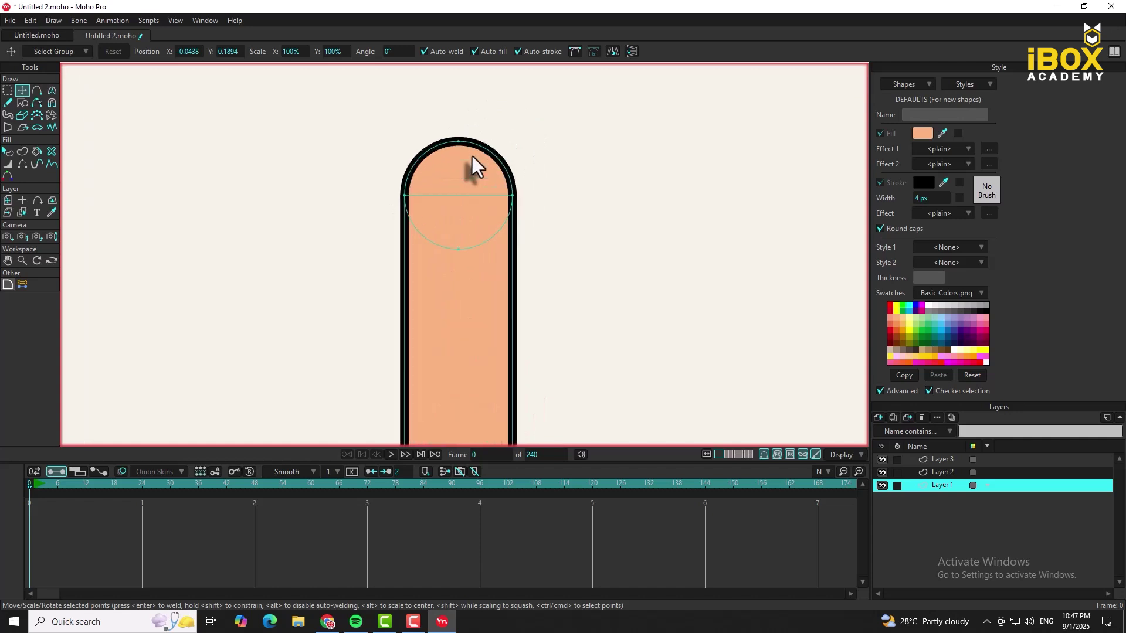
left_click(8, 91)
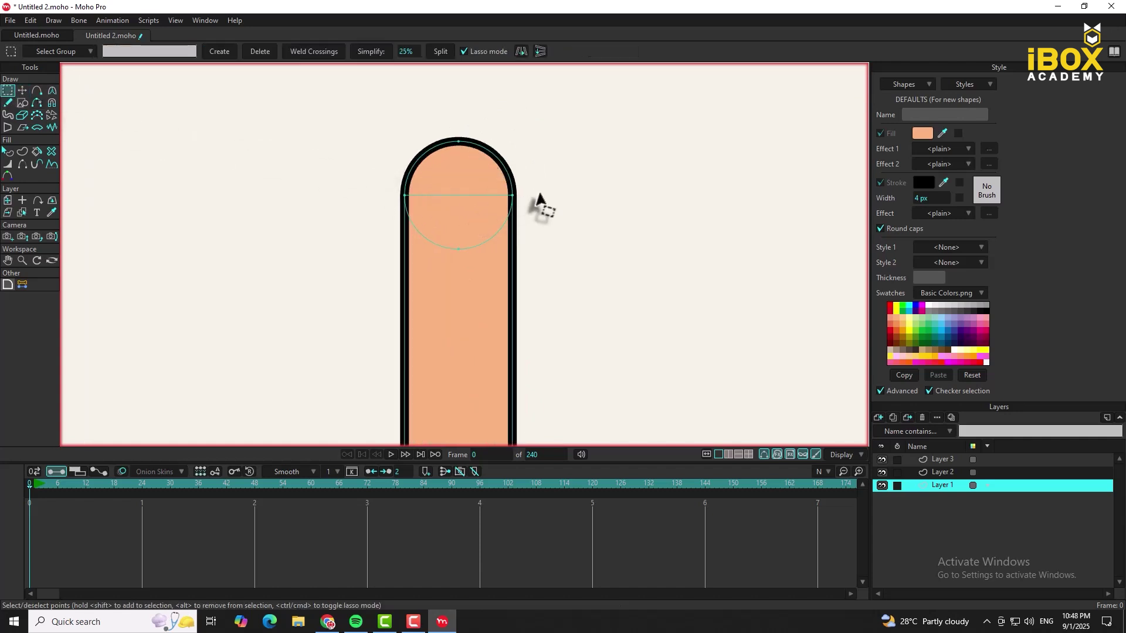
left_click_drag(381, 210, 534, 193)
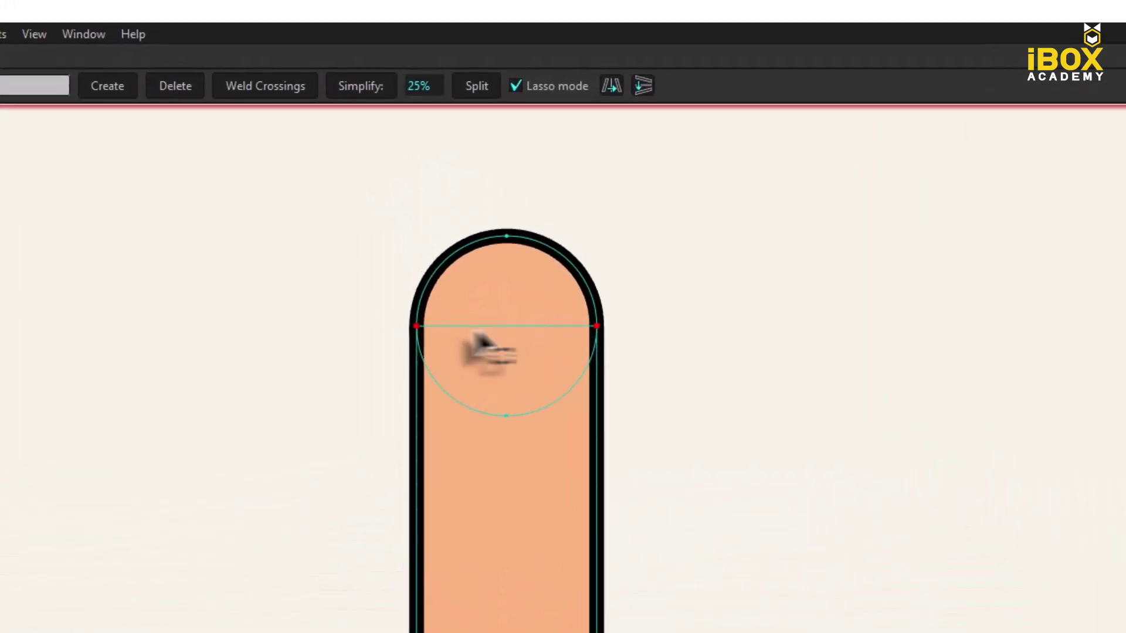
left_click(477, 94)
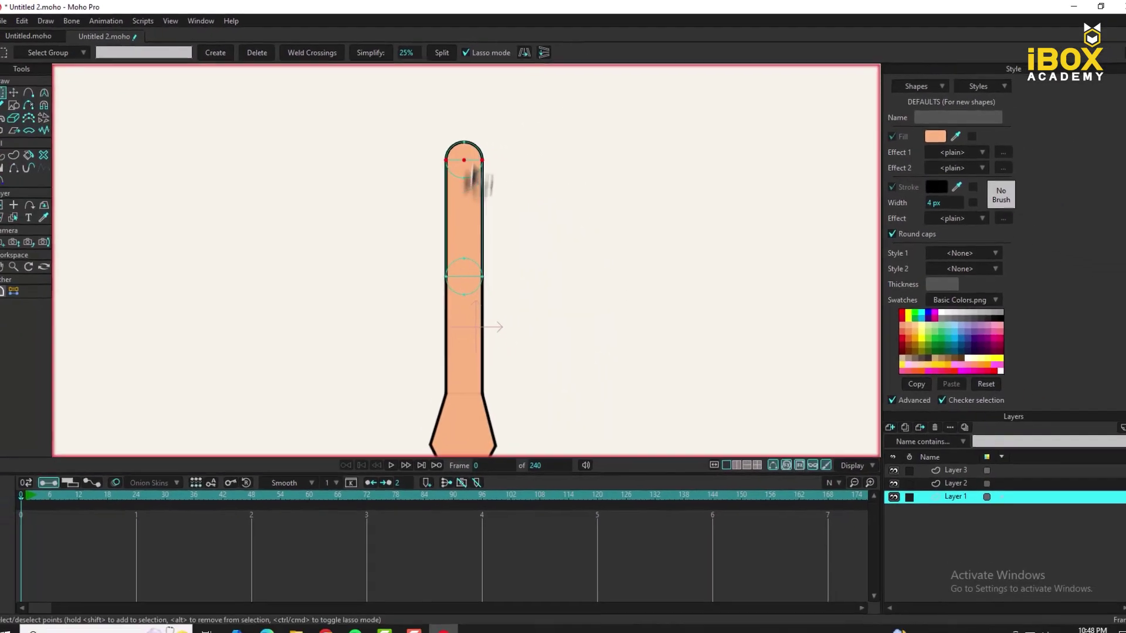
- Split the lower hidden edge of Layer 1's rectangle at the centre of the lower circle
scroll(539, 311, "up", 5)
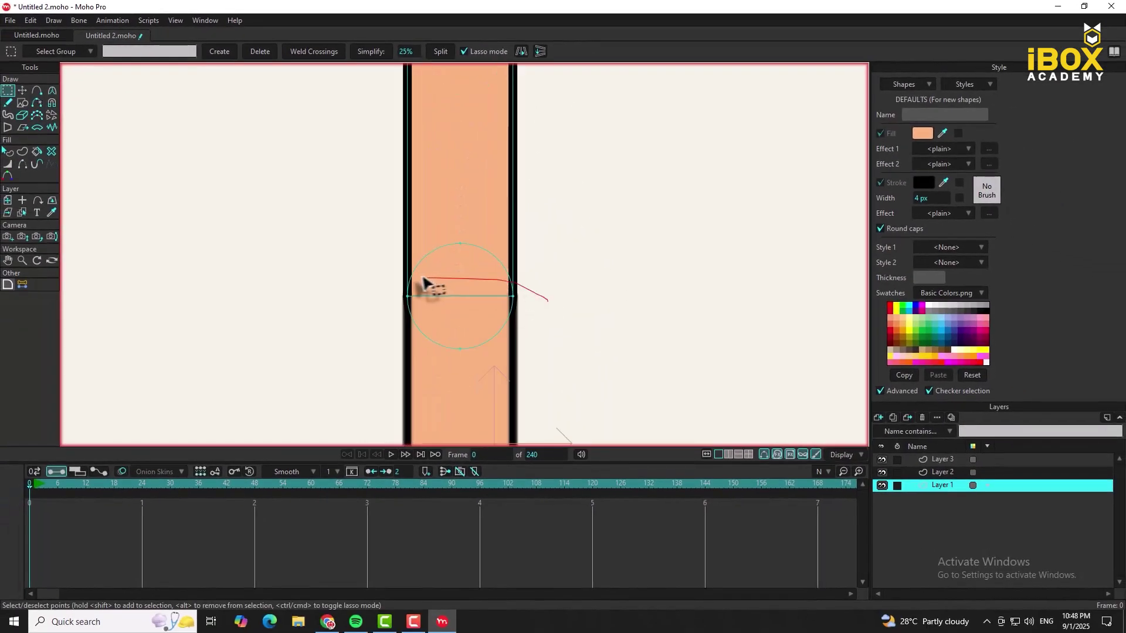
mouse_move(425, 284)
left_mouse_down()
mouse_move(443, 314)
mouse_move(552, 312)
mouse_move(530, 298)
left_mouse_up()
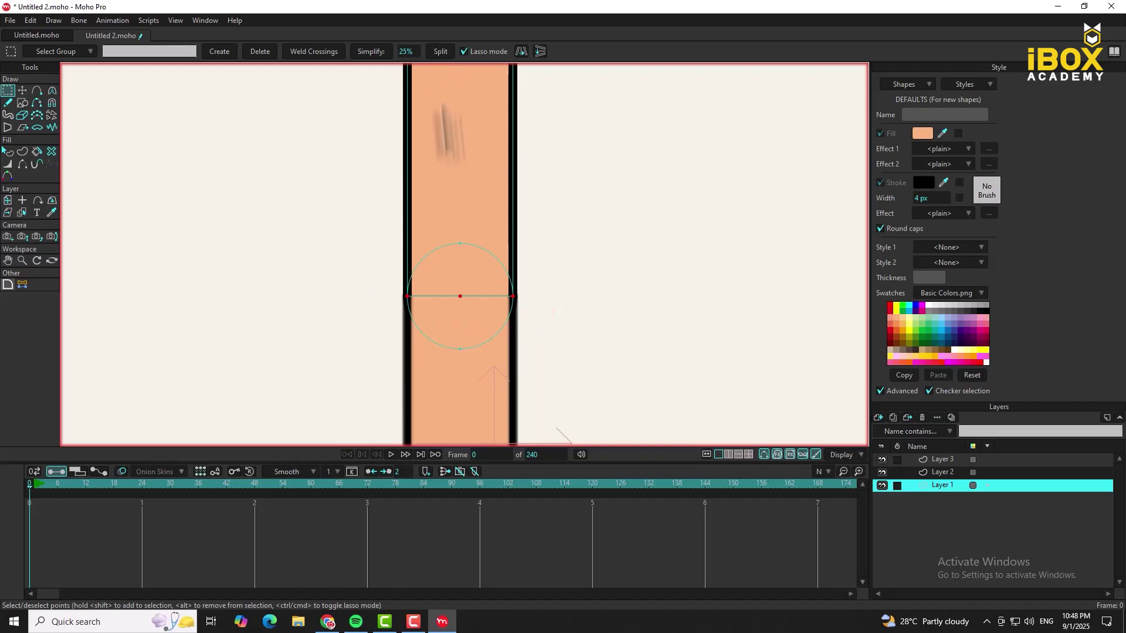
scroll(477, 244, "down", 5)
- On Layer 2, split the rectangle's upper hidden edge between its two corner points to add a midpoint
left_click(938, 476)
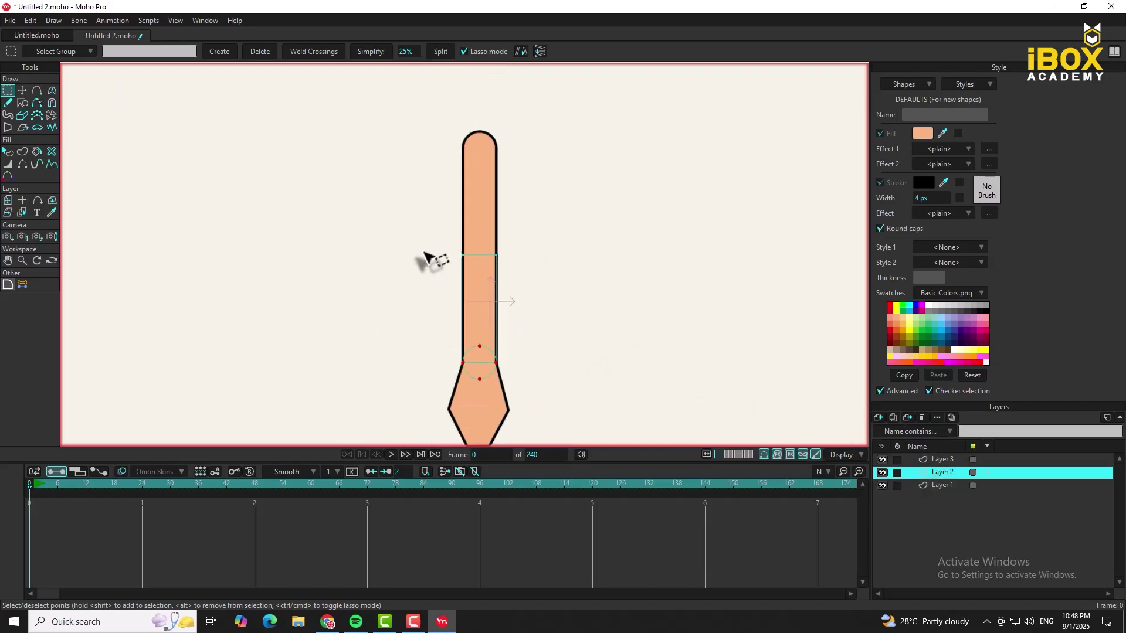
scroll(538, 266, "up", 5)
mouse_move(472, 242)
left_mouse_down()
mouse_move(598, 264)
mouse_move(589, 266)
left_mouse_up()
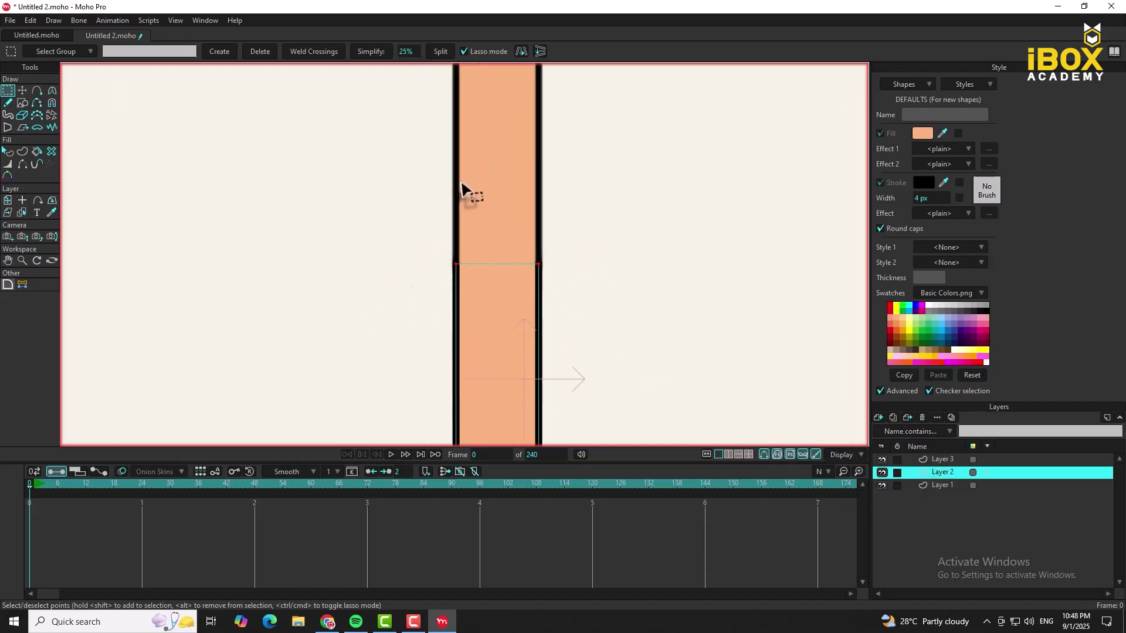
left_click(440, 51)
scroll(478, 243, "down", 5)
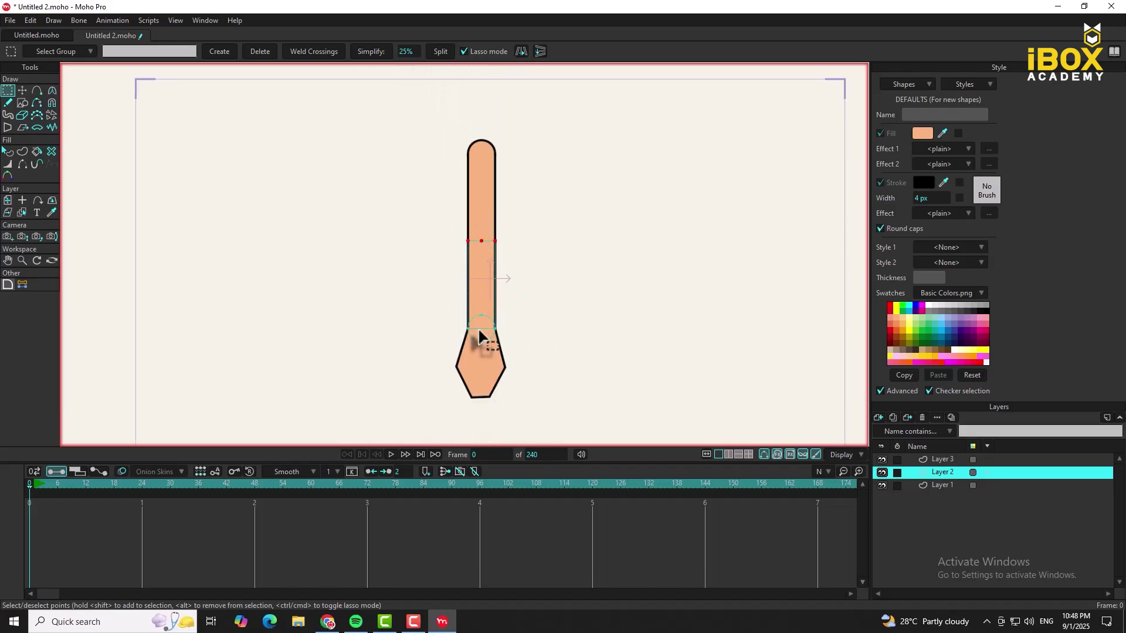
- Split the lower hidden edge of Layer 2's rectangle between the circle's side points to add a midpoint
scroll(478, 334, "up", 5)
mouse_move(565, 323)
left_mouse_down()
mouse_move(468, 303)
mouse_move(364, 302)
mouse_move(521, 334)
left_mouse_up()
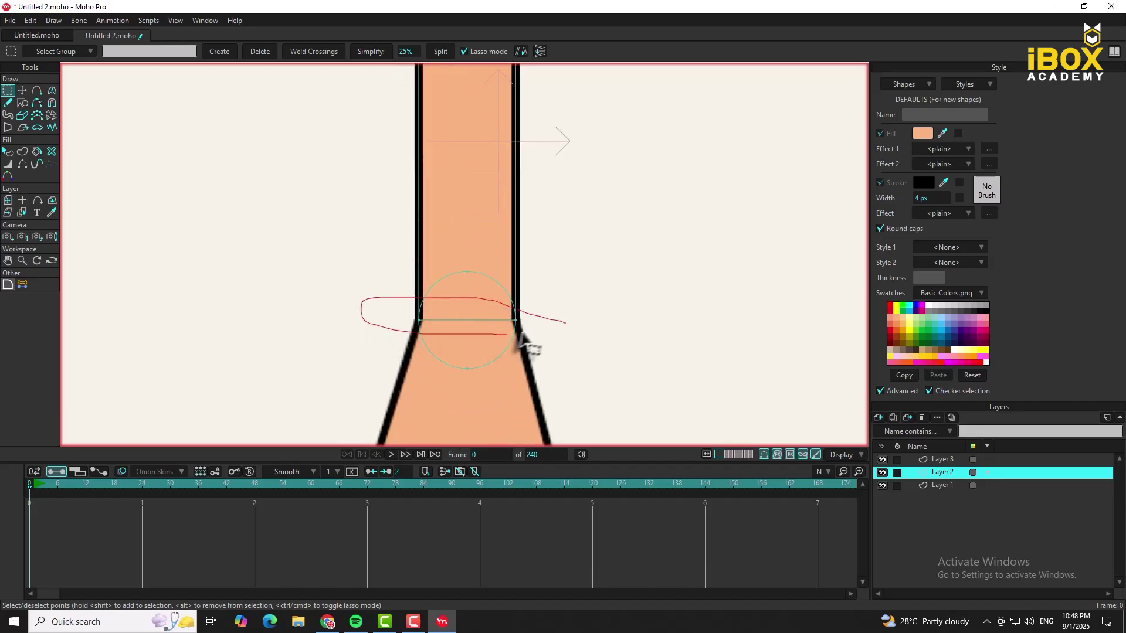
left_click(437, 52)
scroll(428, 293, "down", 5)
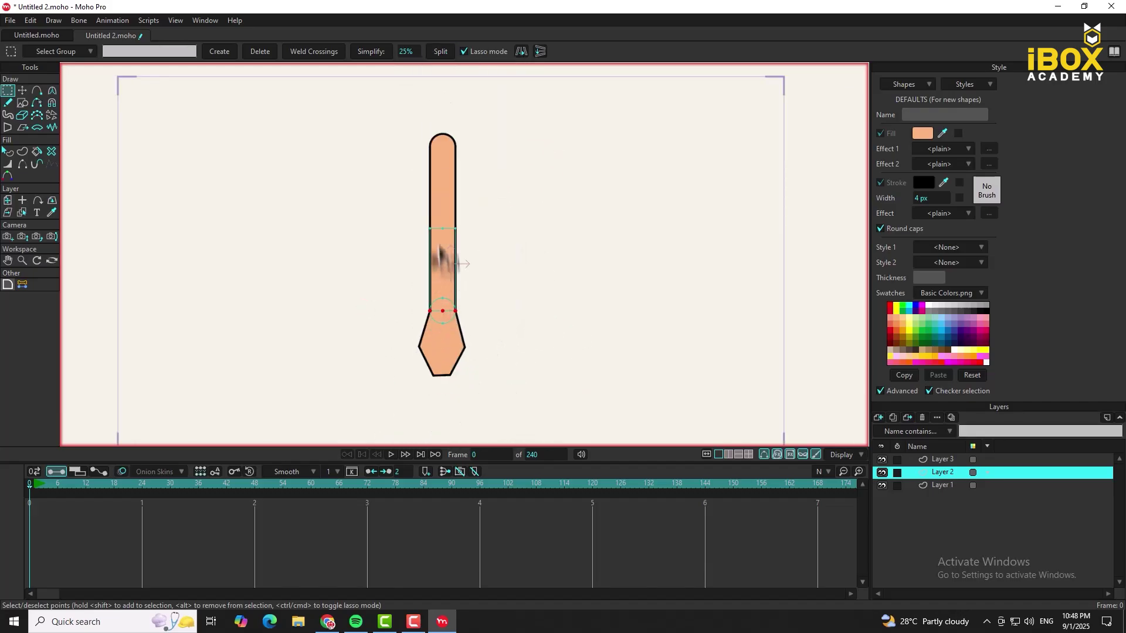
- Group Layer 1, Layer 2 and Layer 3 together into one group layer
scroll(447, 328, "up", 3)
left_click(938, 459)
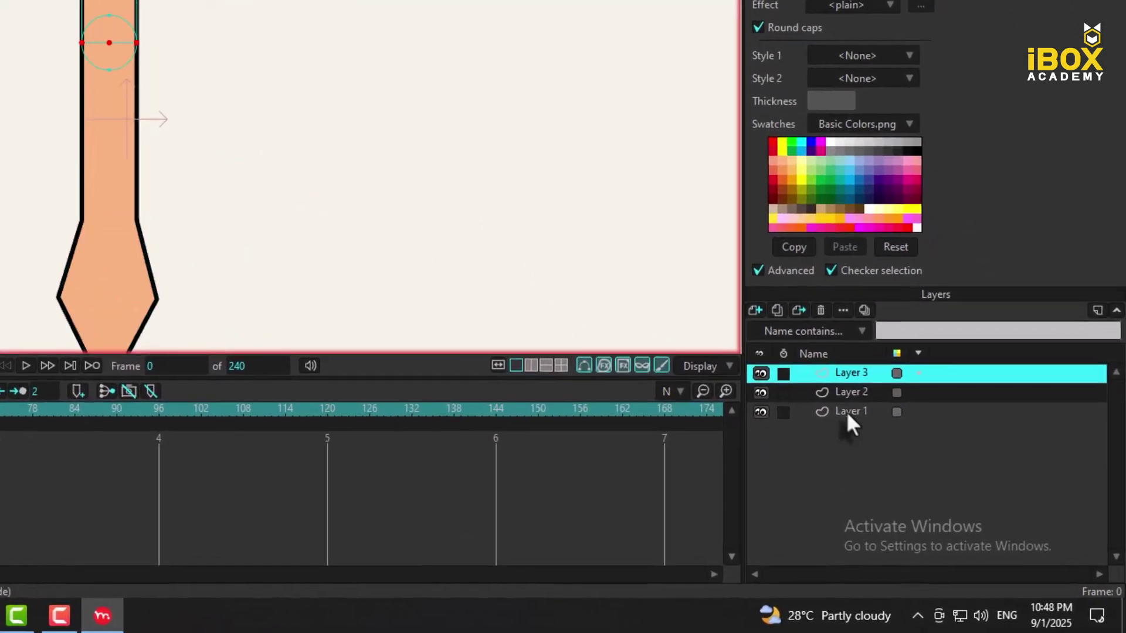
left_click(939, 486, "shift")
right_click(939, 487)
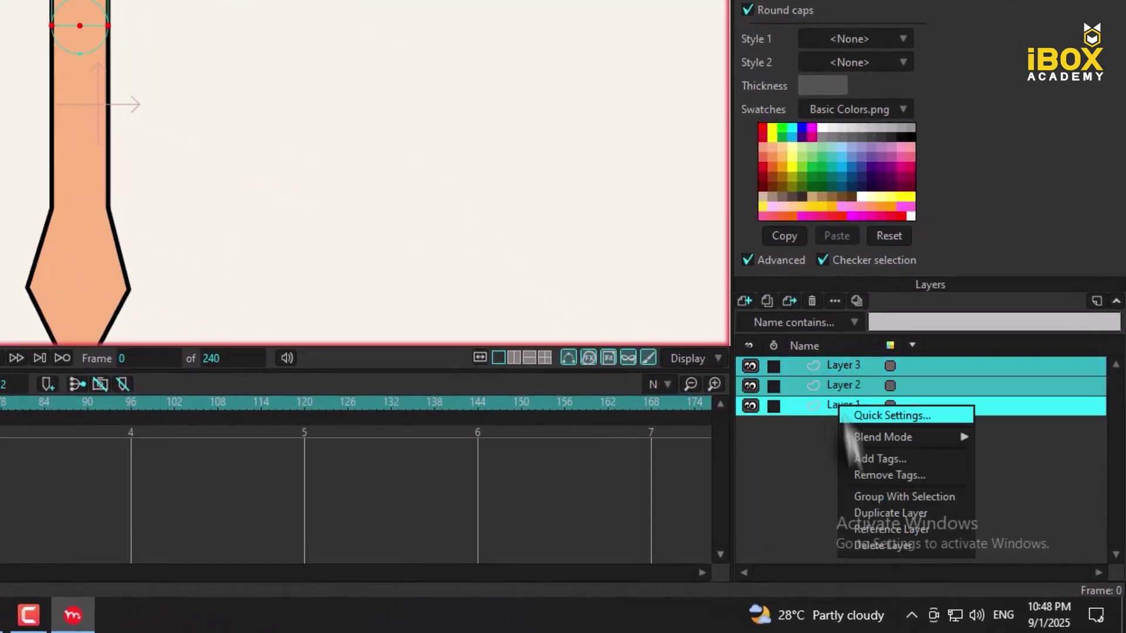
left_click(868, 497)
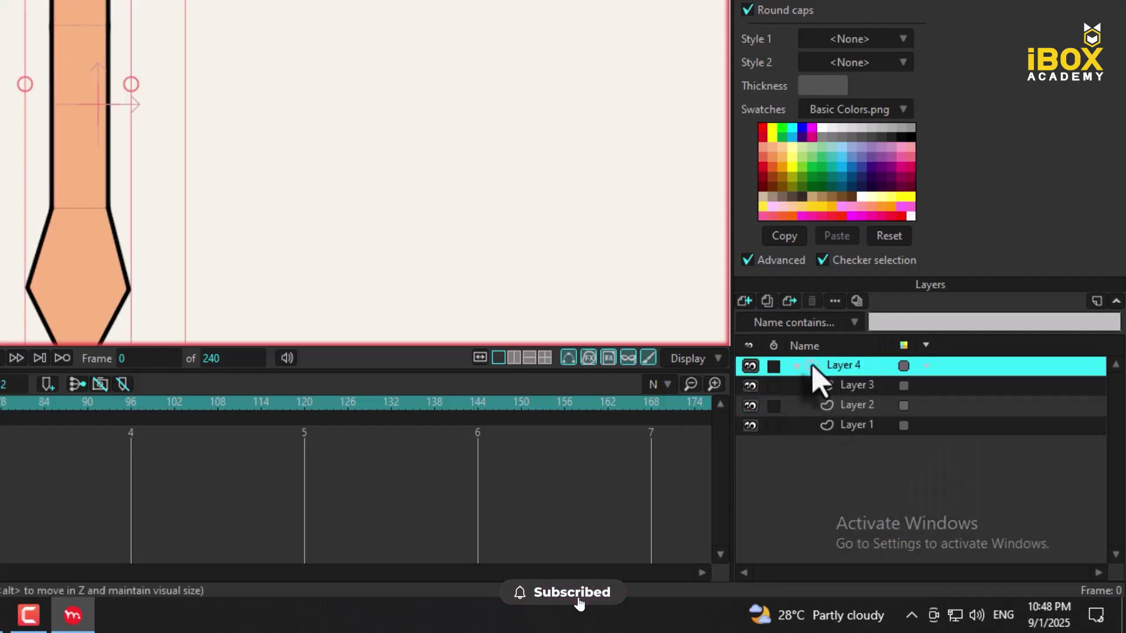
- Convert the new group, Layer 4, to a bone layer and collapse it
right_click(812, 366)
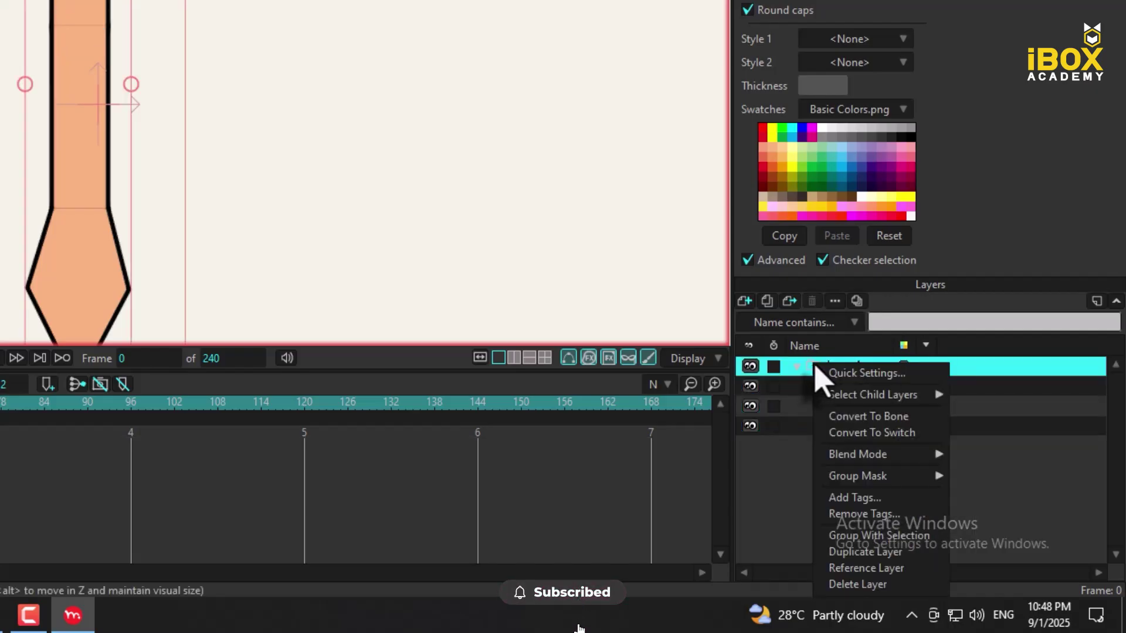
left_click(876, 418)
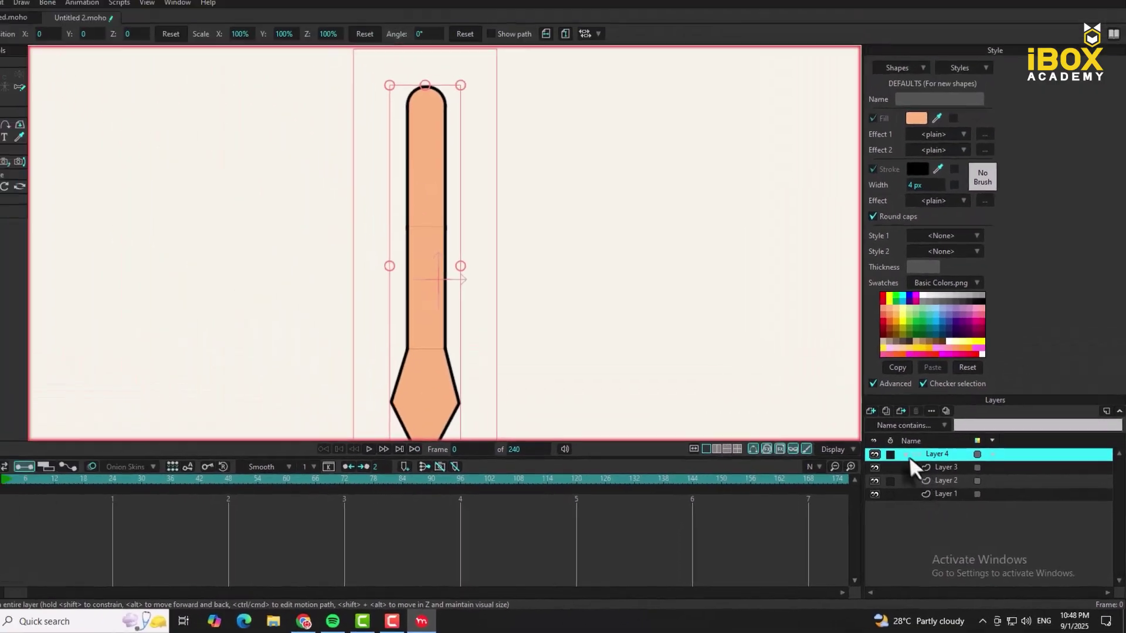
left_click(797, 367)
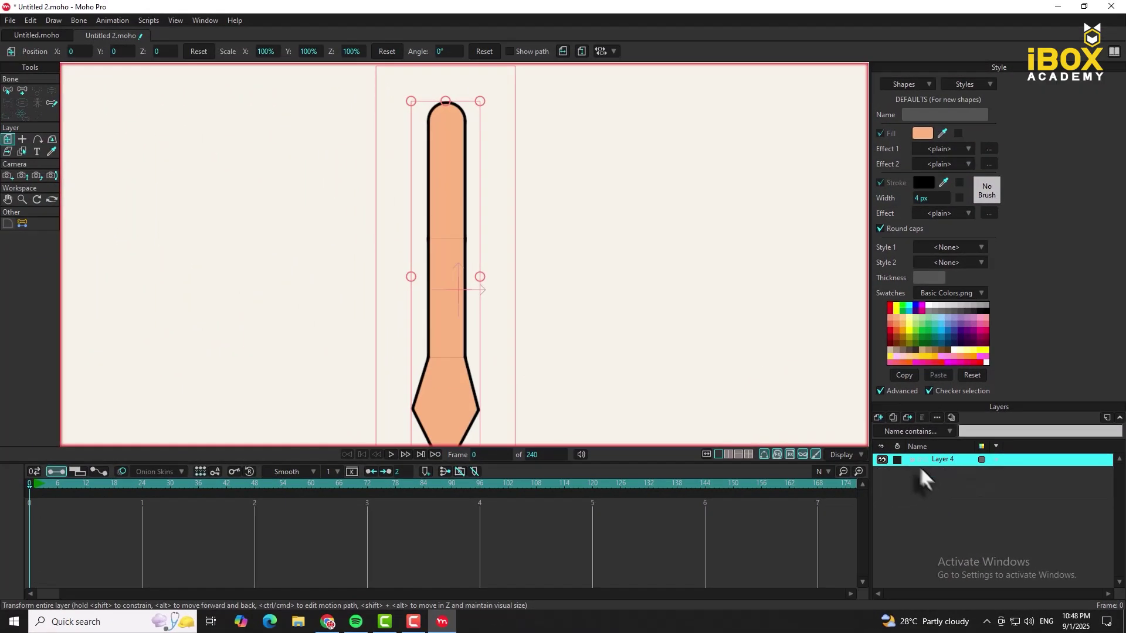
left_click(19, 93)
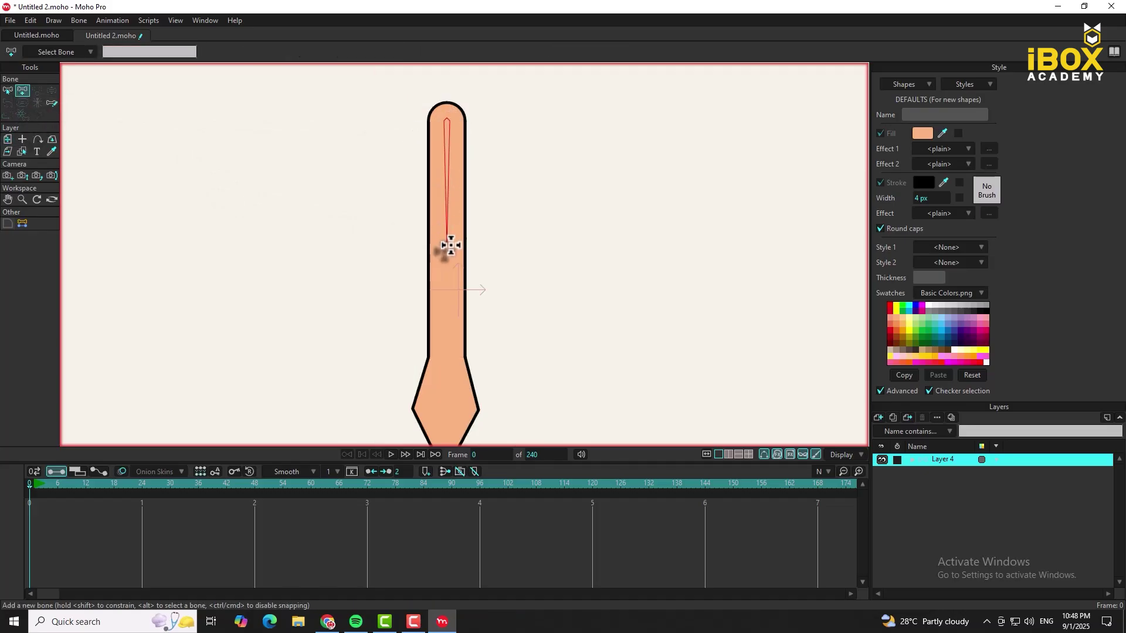
left_click_drag(450, 246, 447, 367)
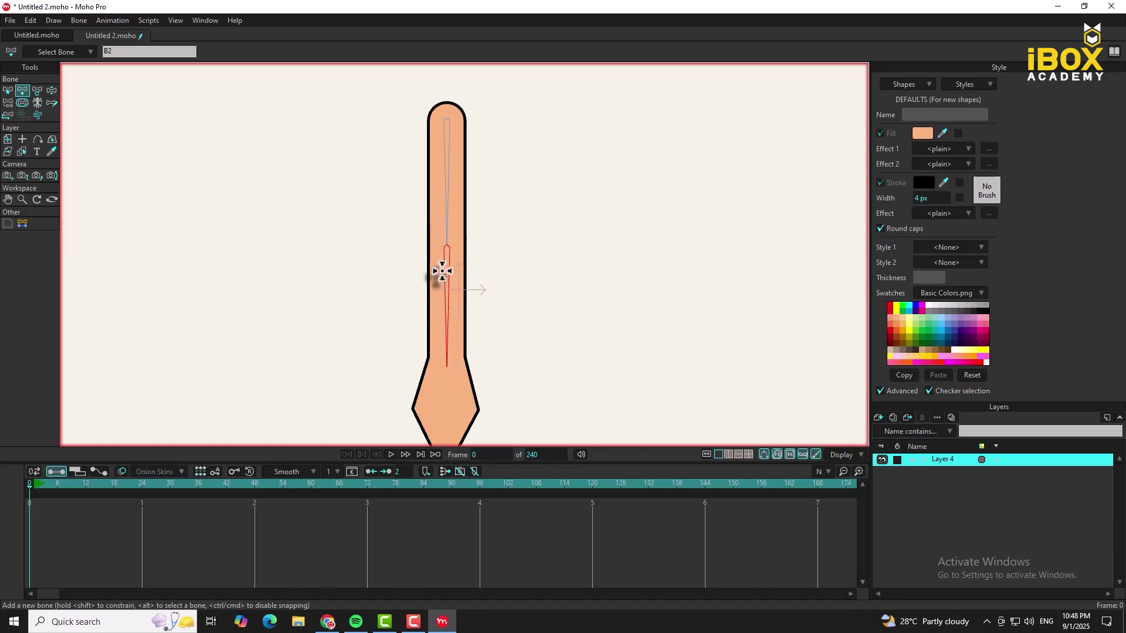
key("ctrl+z")
key("ctrl+z")
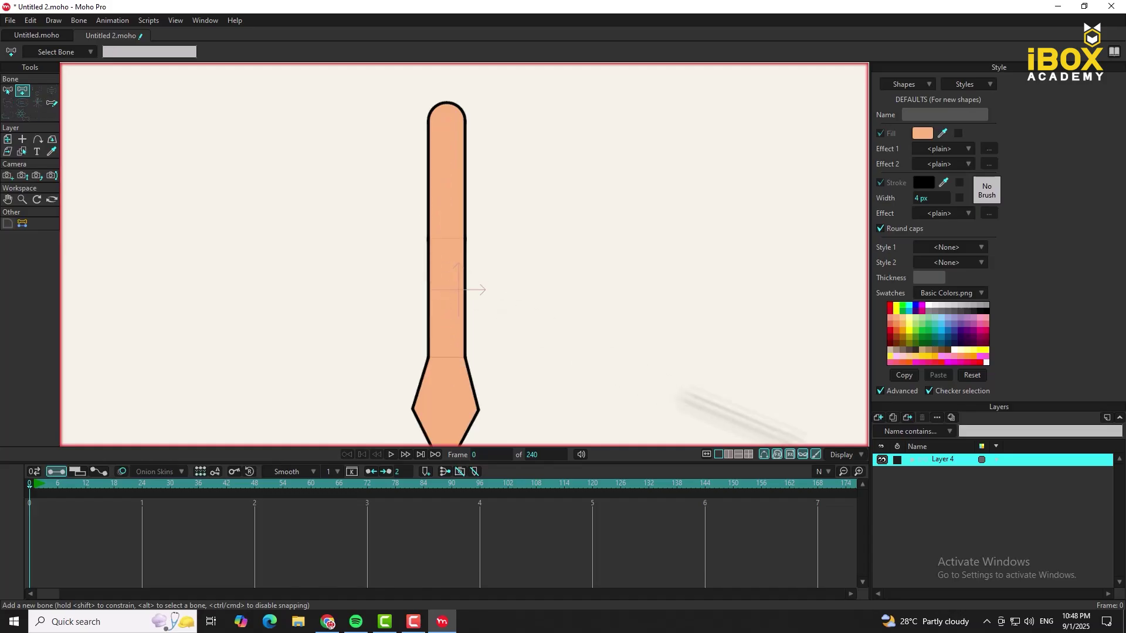
- On Layer 1, create a bone with the MU Set One Bone tool from the upper circle's centre point to the lower circle's centre point
left_click(910, 459)
left_click(941, 472)
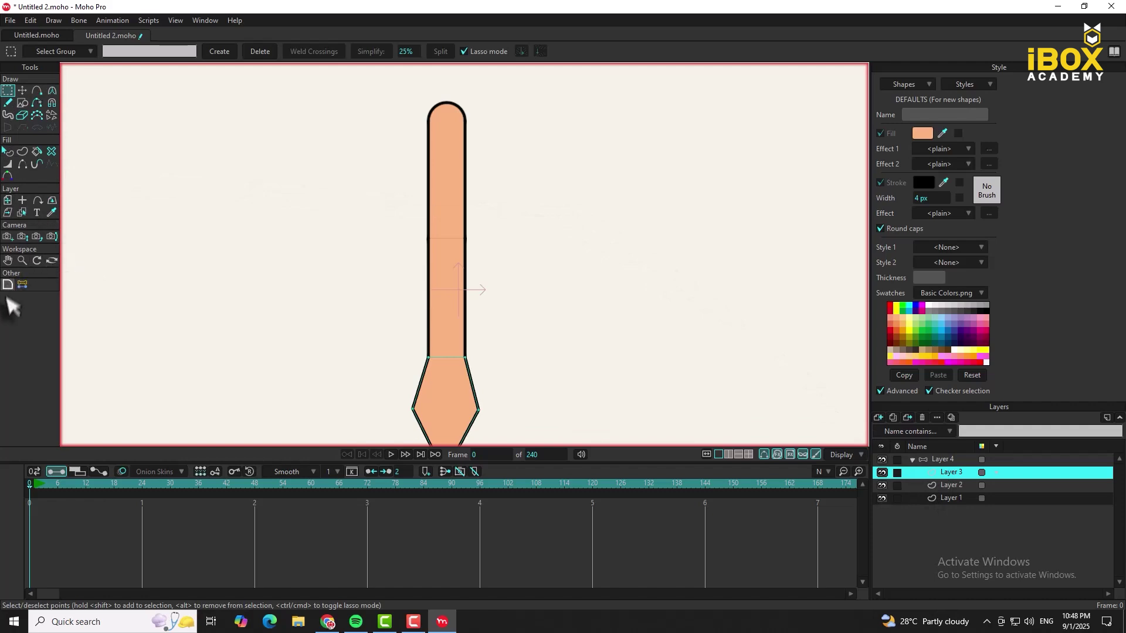
left_click(22, 285)
left_click(950, 498)
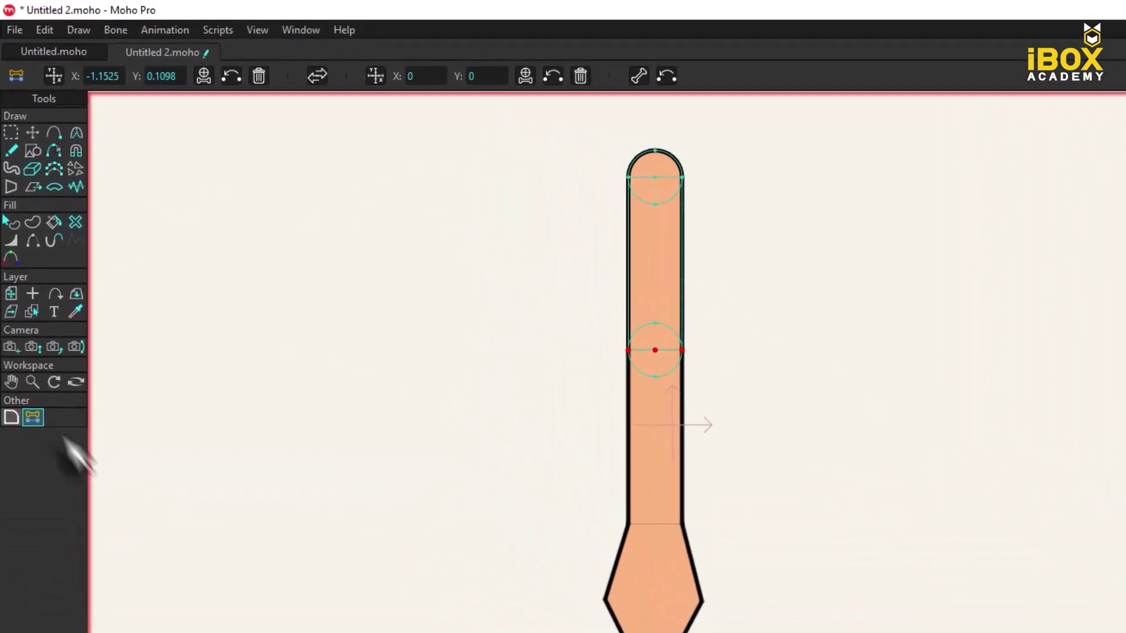
scroll(640, 180, "up", 2)
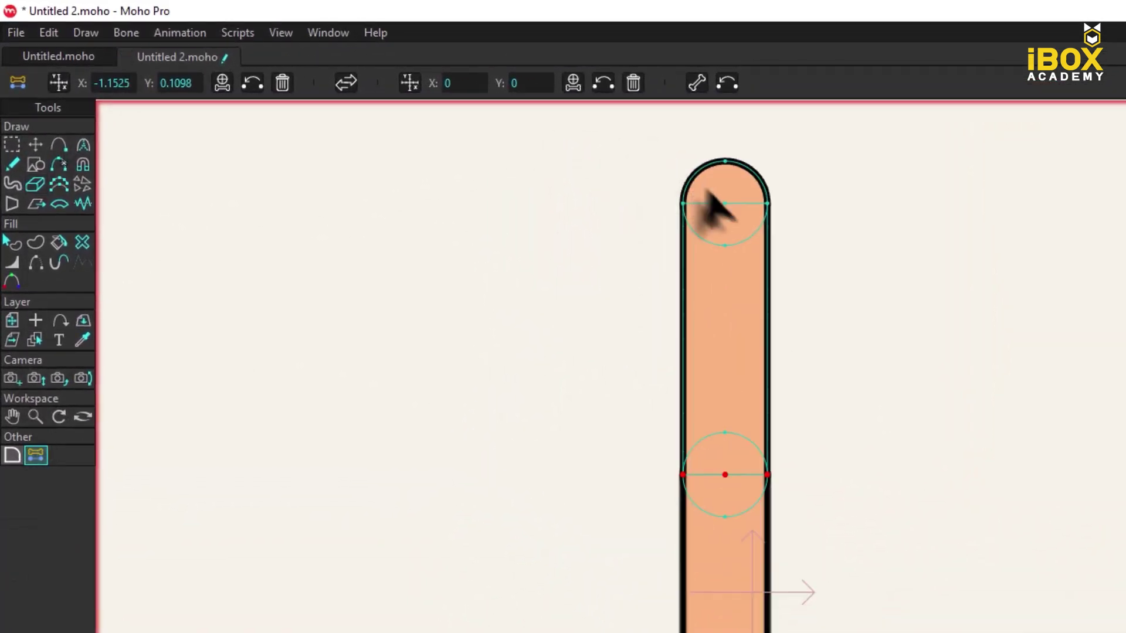
left_click(737, 214)
left_click_drag(720, 222, 711, 221)
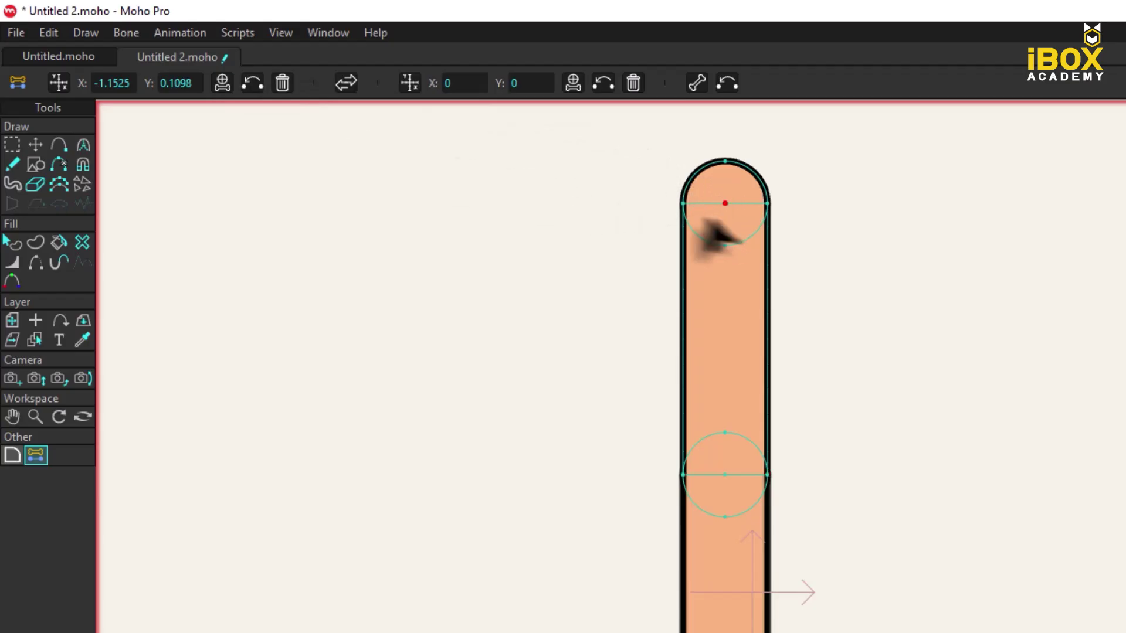
left_click(60, 84)
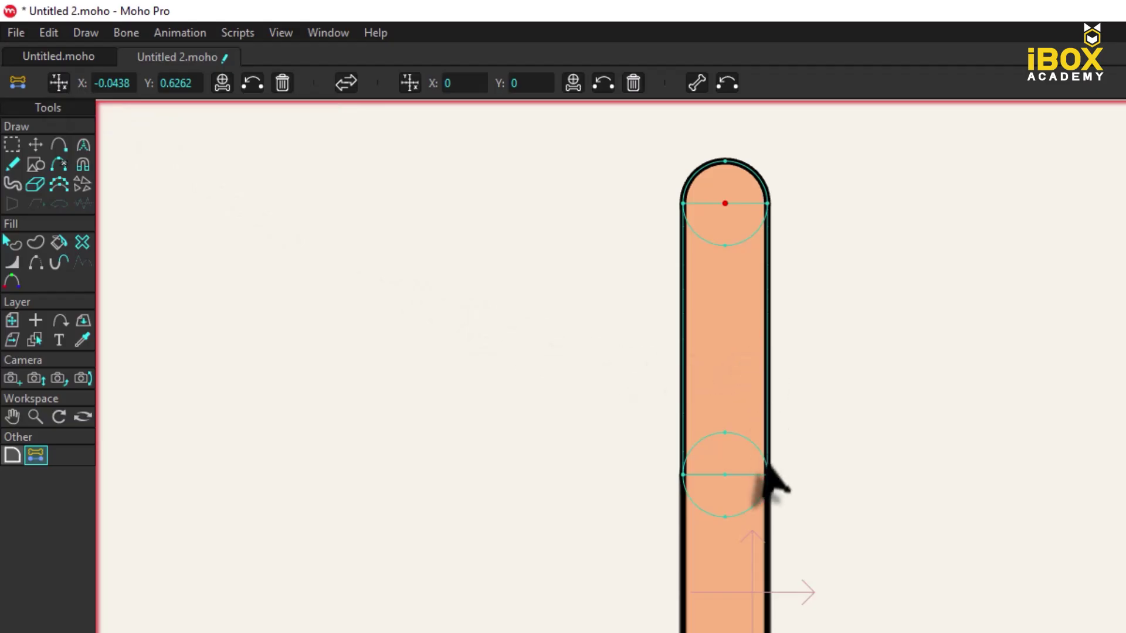
left_click(725, 474)
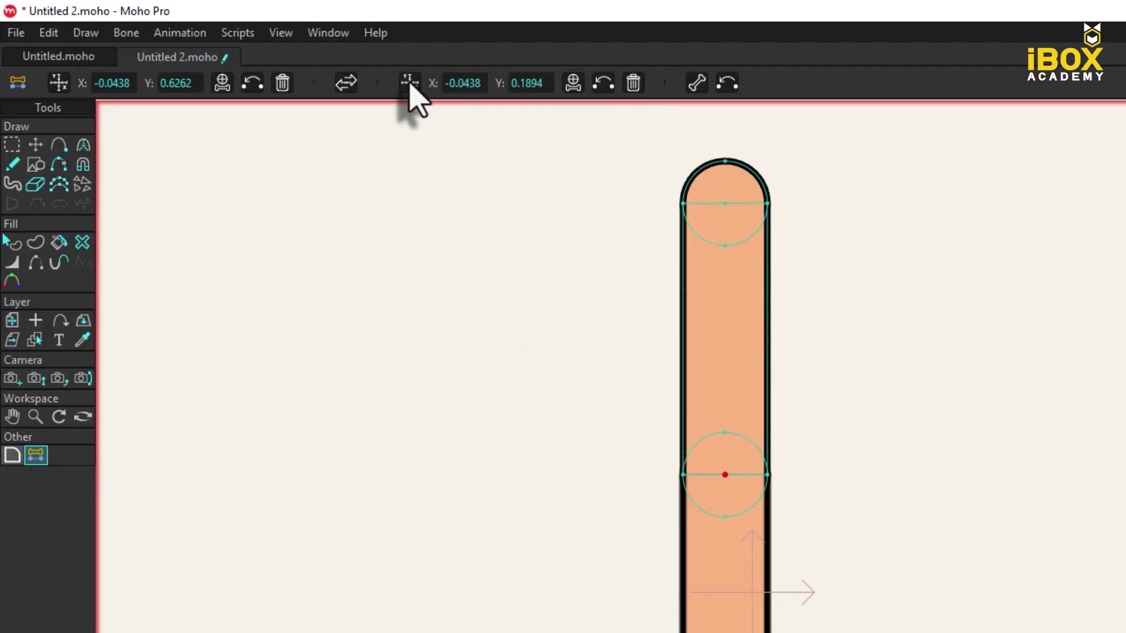
left_click(697, 82)
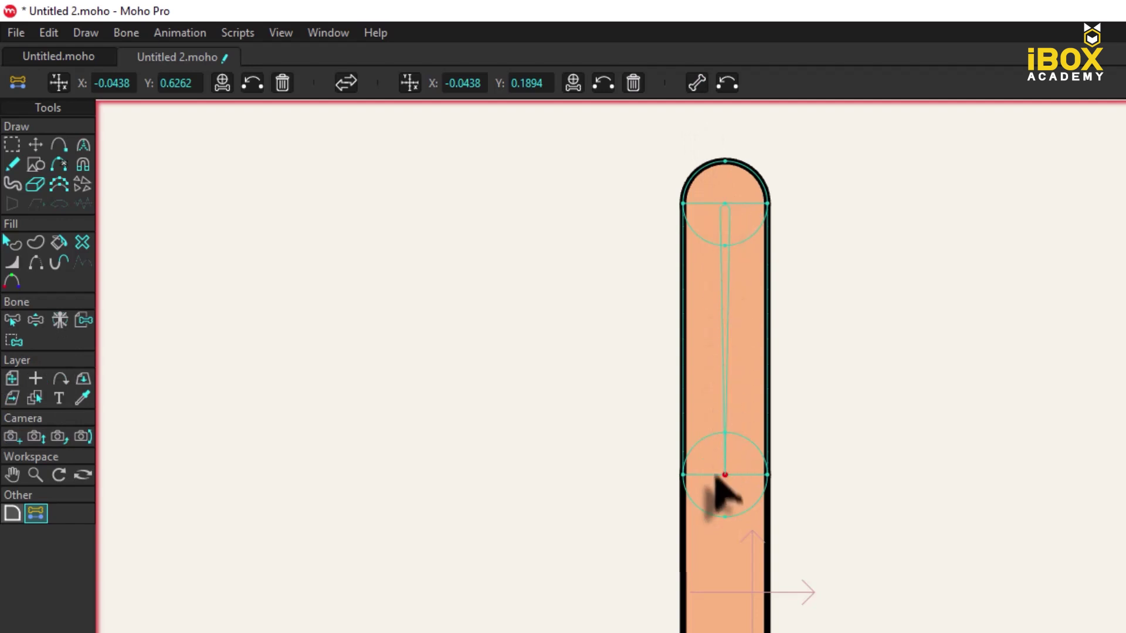
- On Layer 2, create a second bone from the upper edge's midpoint to the centre point of the circle at the wrist
scroll(771, 318, "down", 4)
scroll(753, 457, "up", 2)
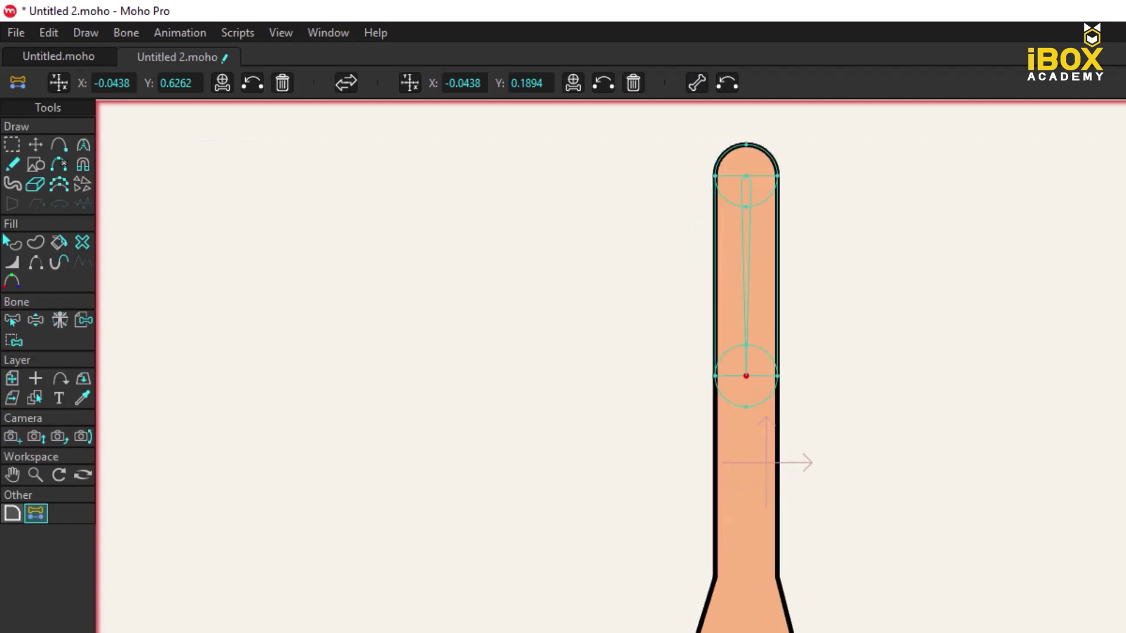
scroll(804, 515, "up", 3)
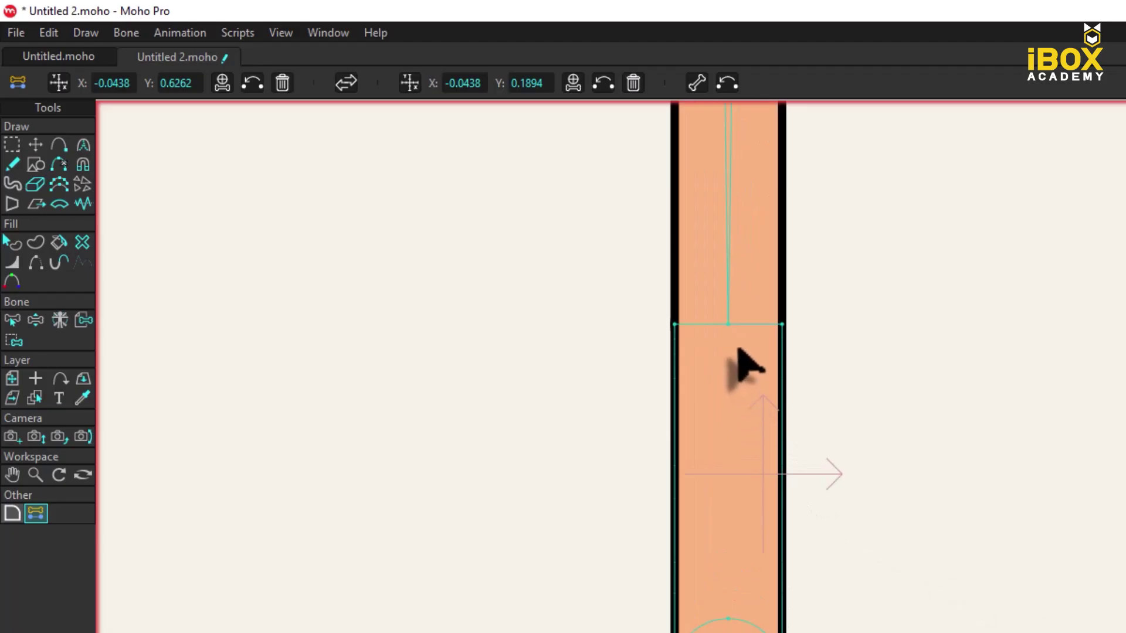
left_click(729, 323)
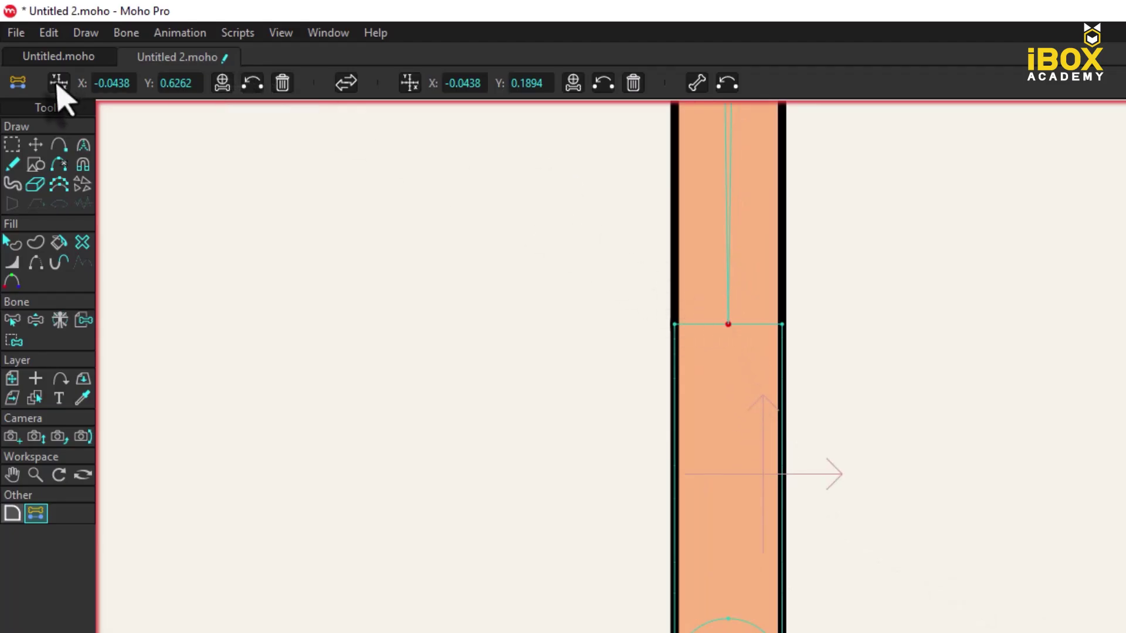
left_click(58, 83)
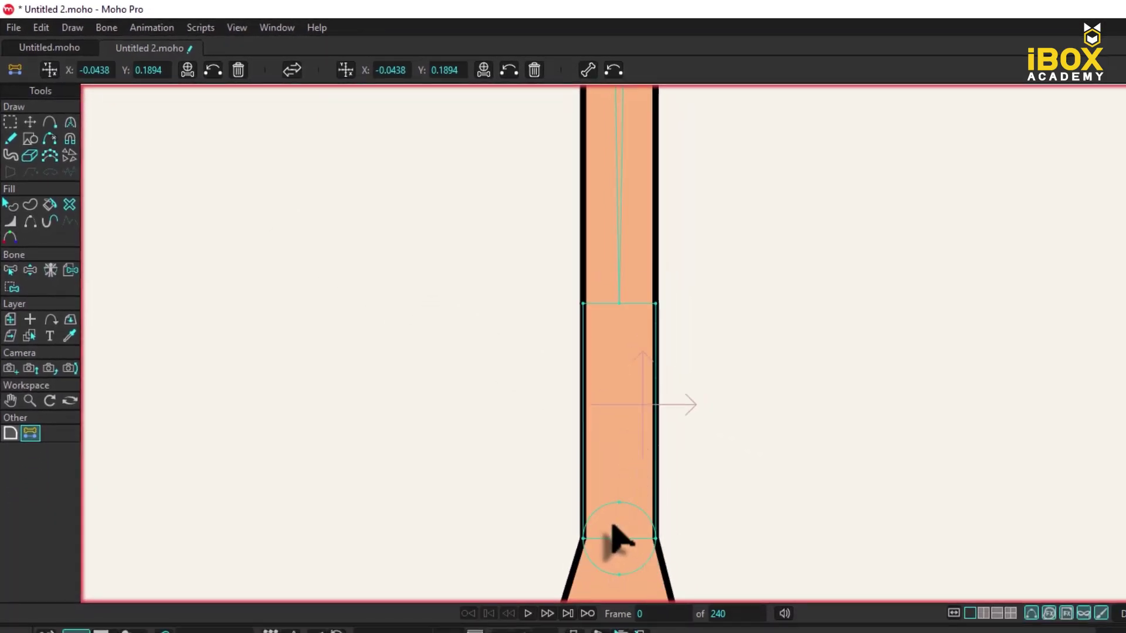
left_click(619, 538)
left_click(344, 70)
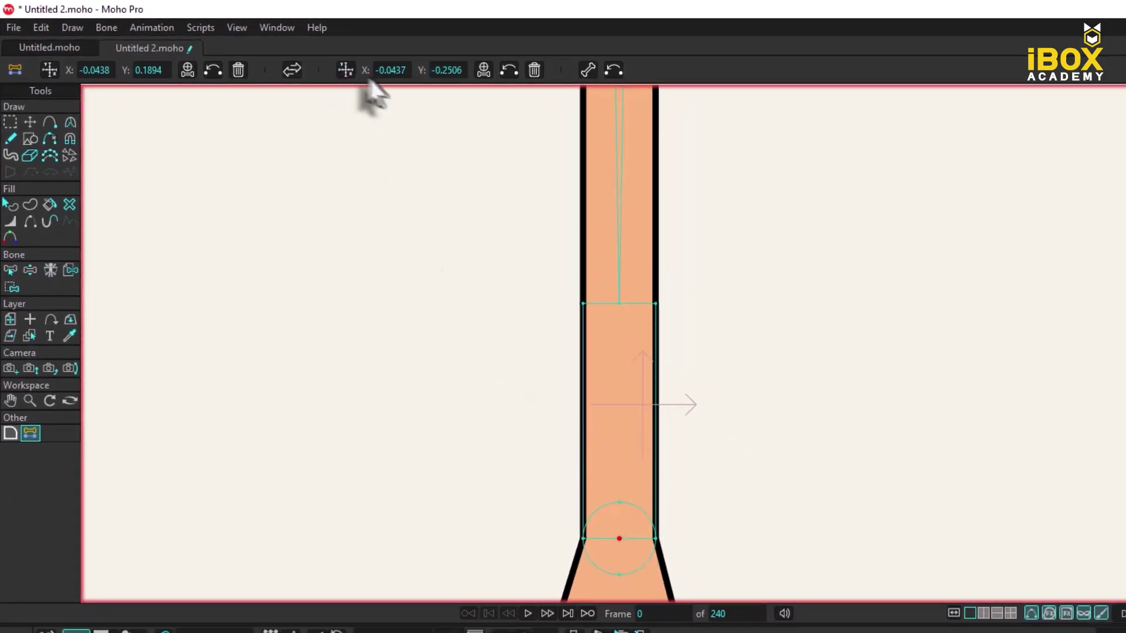
left_click(587, 70)
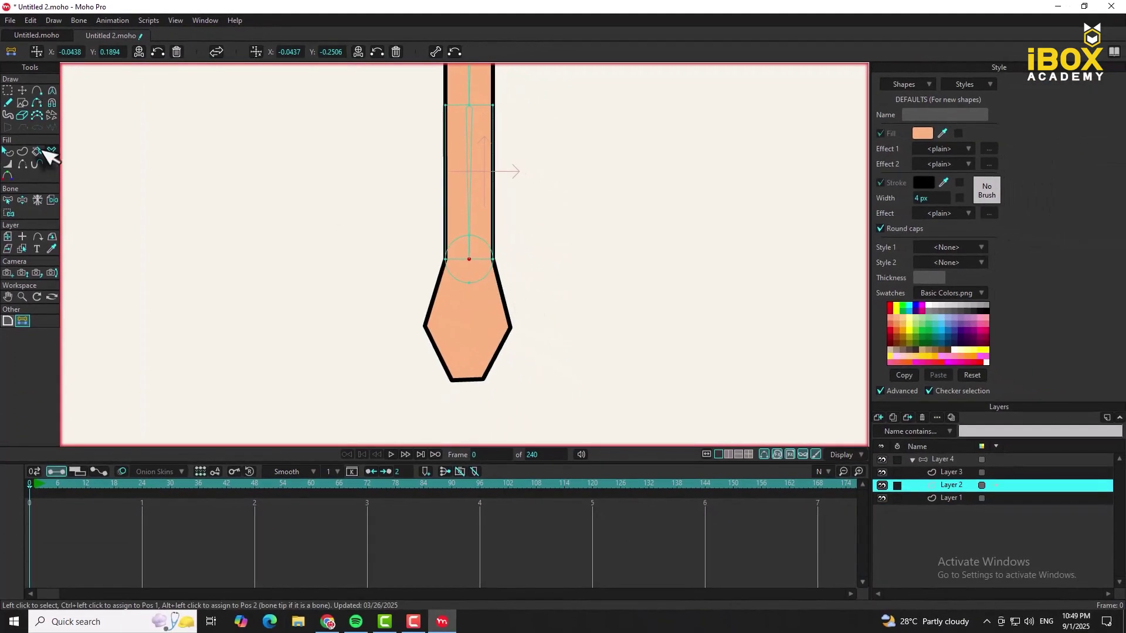
- On bone Layer 4, add a hand bone from the wrist end of the second bone down to the hand's lower edge
left_click(927, 461)
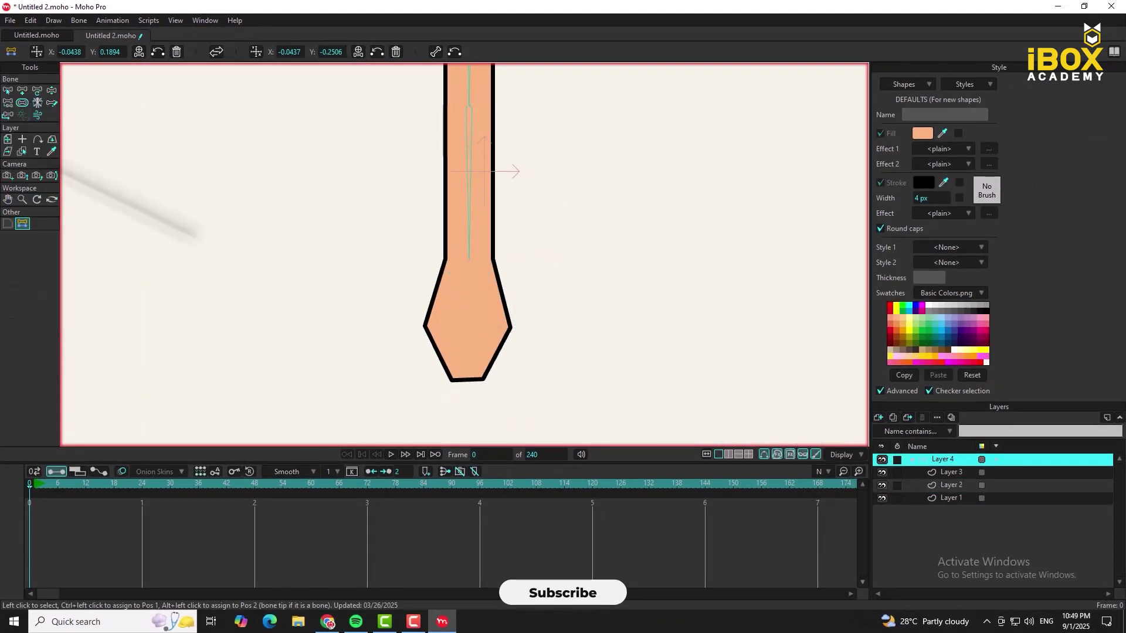
left_click(22, 90)
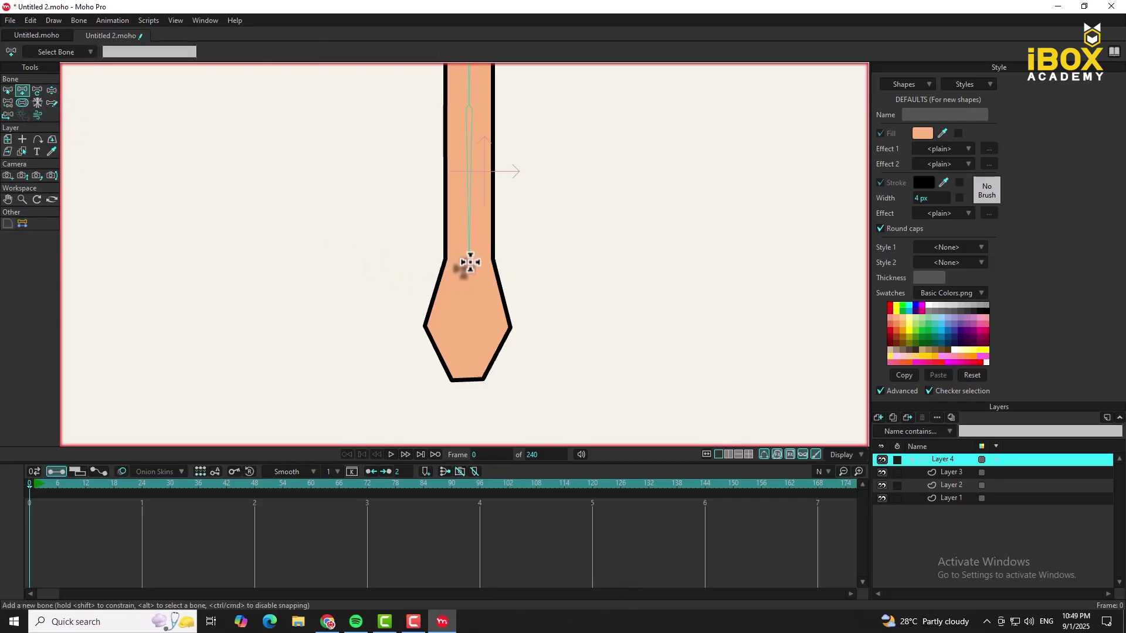
left_click_drag(469, 258, 469, 393)
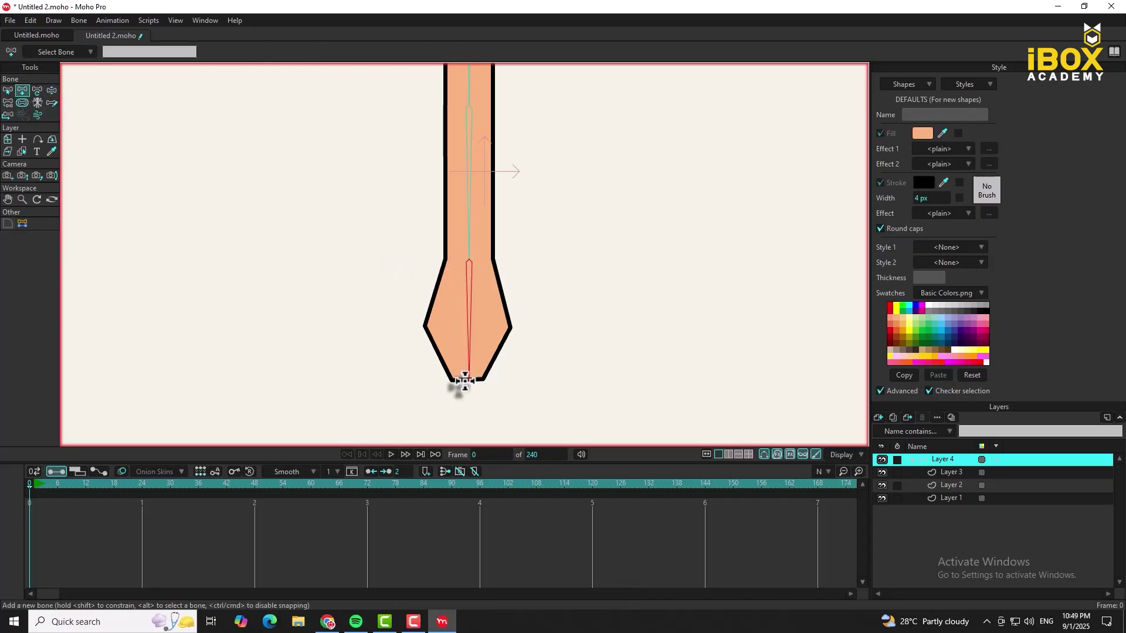
- Reparent the middle bone B2 to the upper arm bone
scroll(447, 213, "down", 4)
scroll(439, 202, "up", 3)
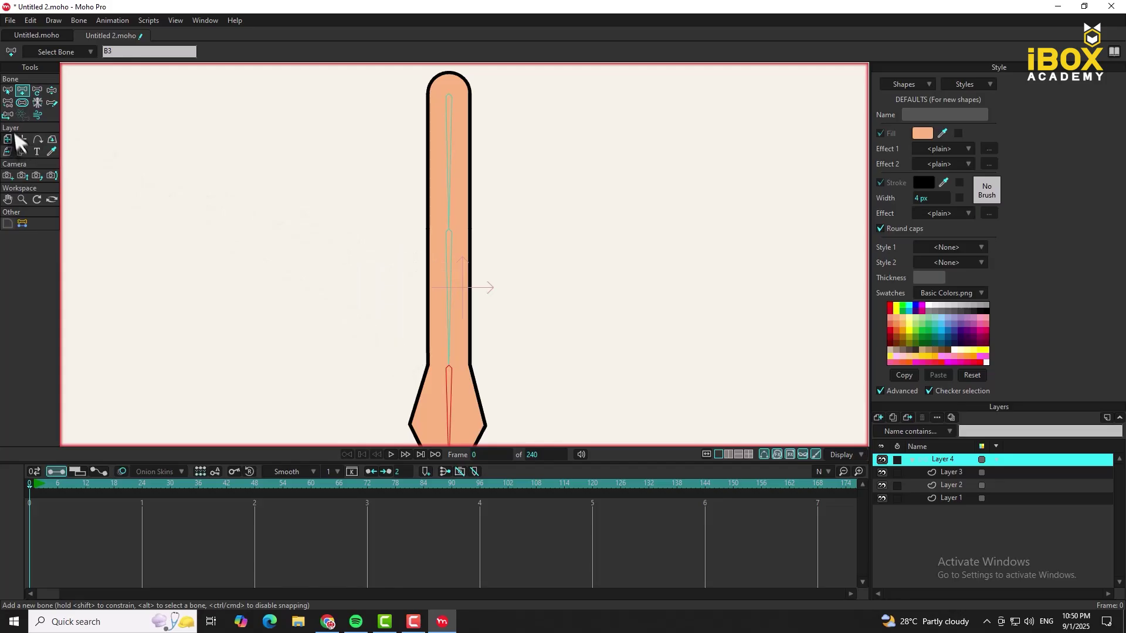
left_click(7, 104)
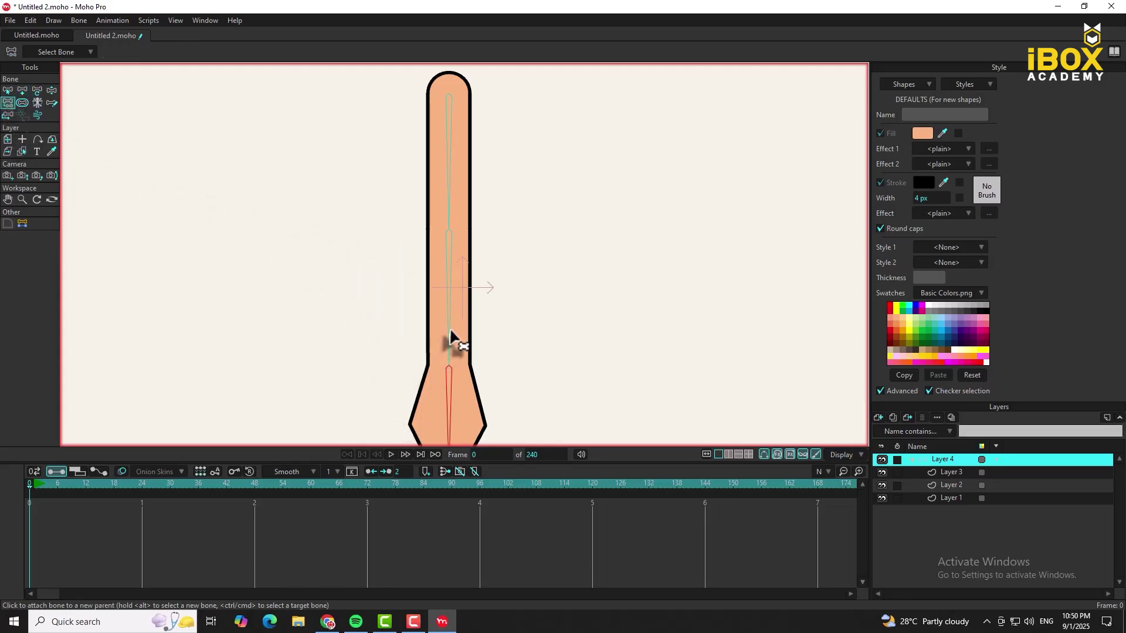
left_click(8, 90)
left_click(450, 271)
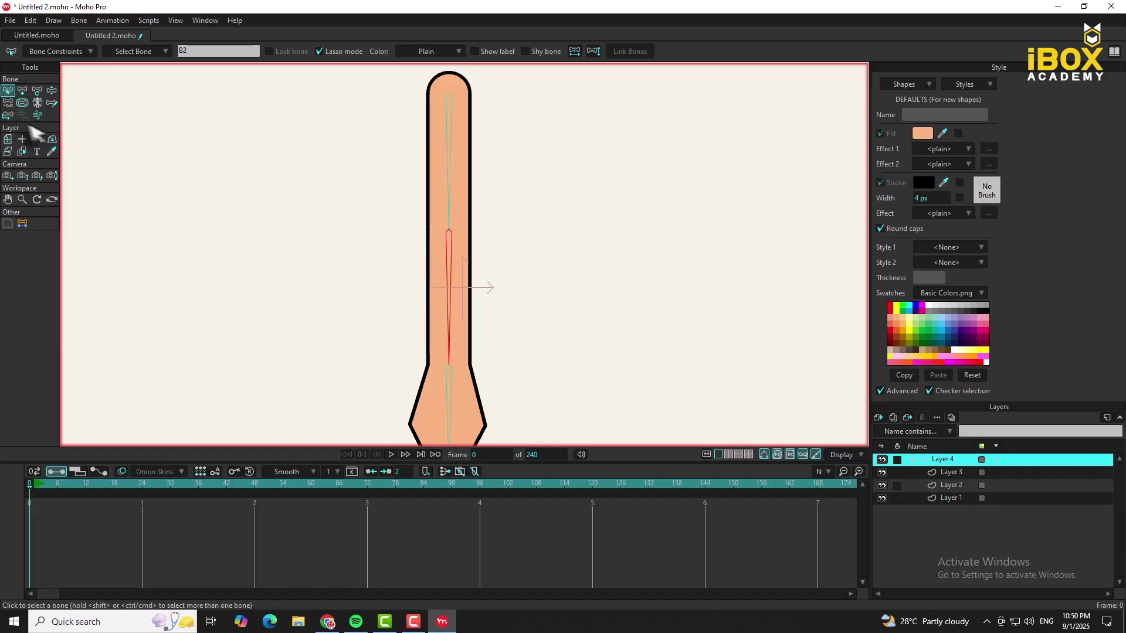
left_click(8, 104)
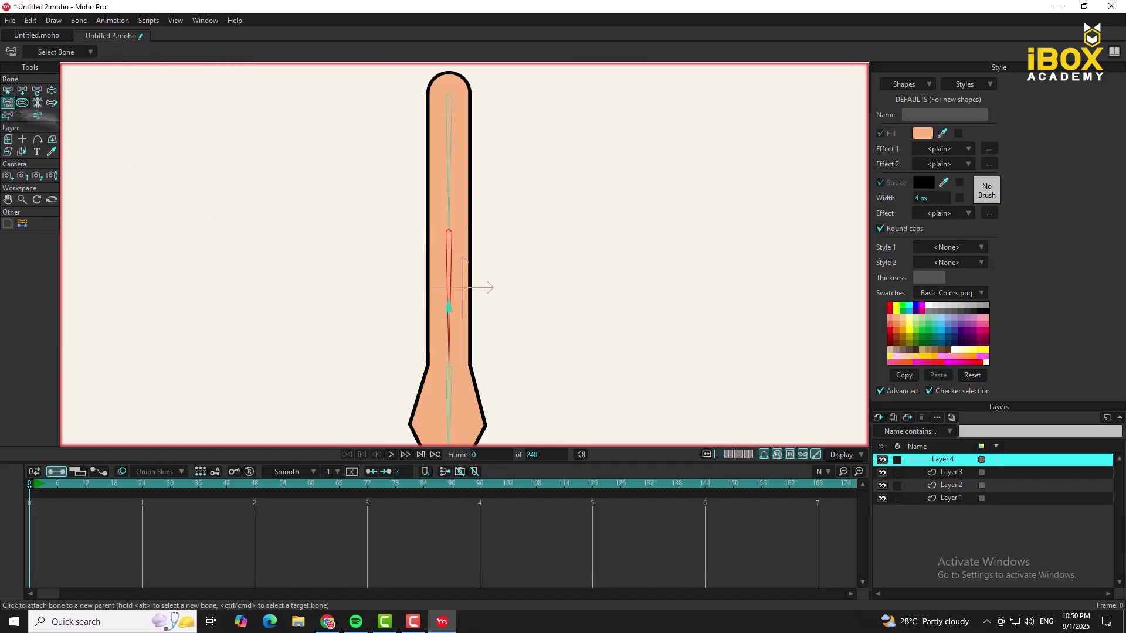
left_click(447, 176)
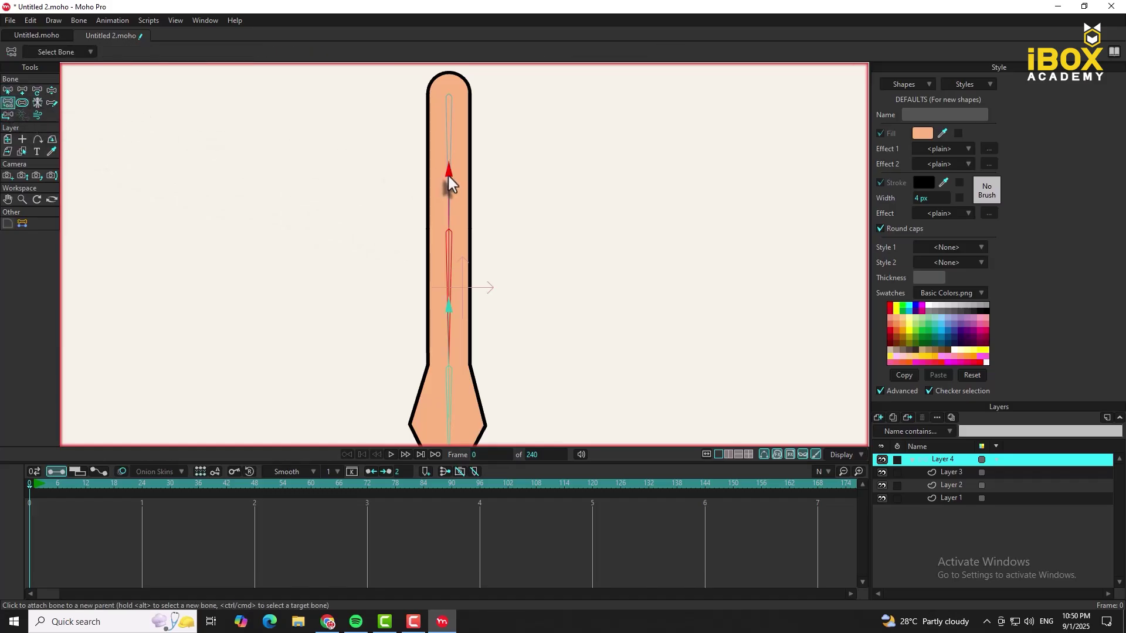
- Test the bone chain by swinging the limb sideways with Manipulate Bones, and return to frame 0 to reset the pose
left_click(52, 90)
scroll(279, 422, "down", 5)
scroll(456, 328, "up", 4)
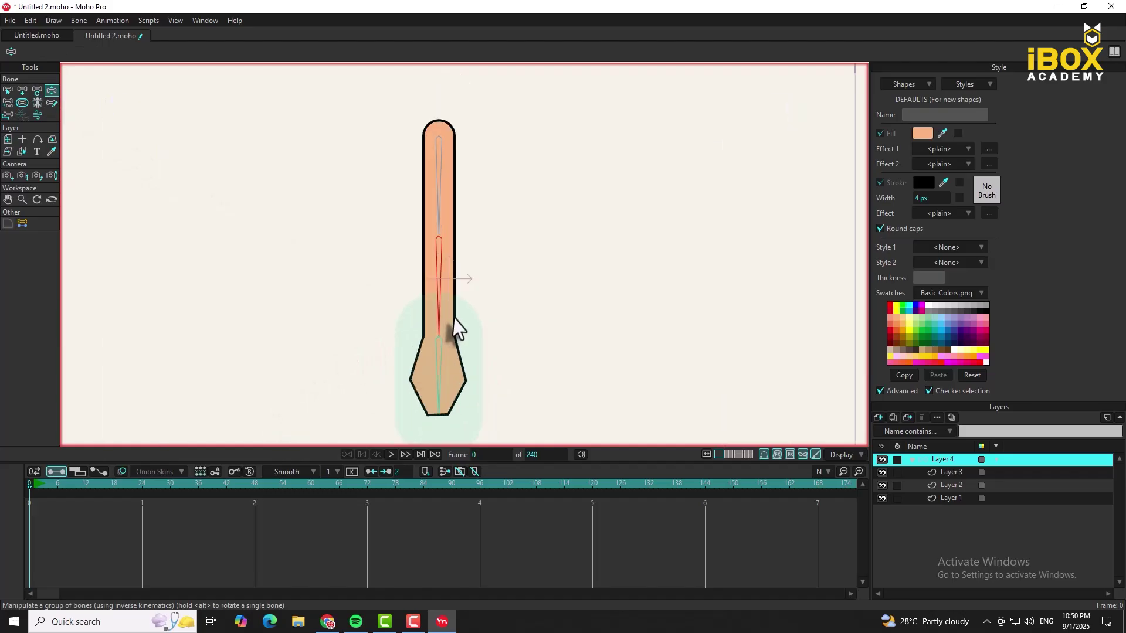
left_click_drag(446, 310, 495, 344)
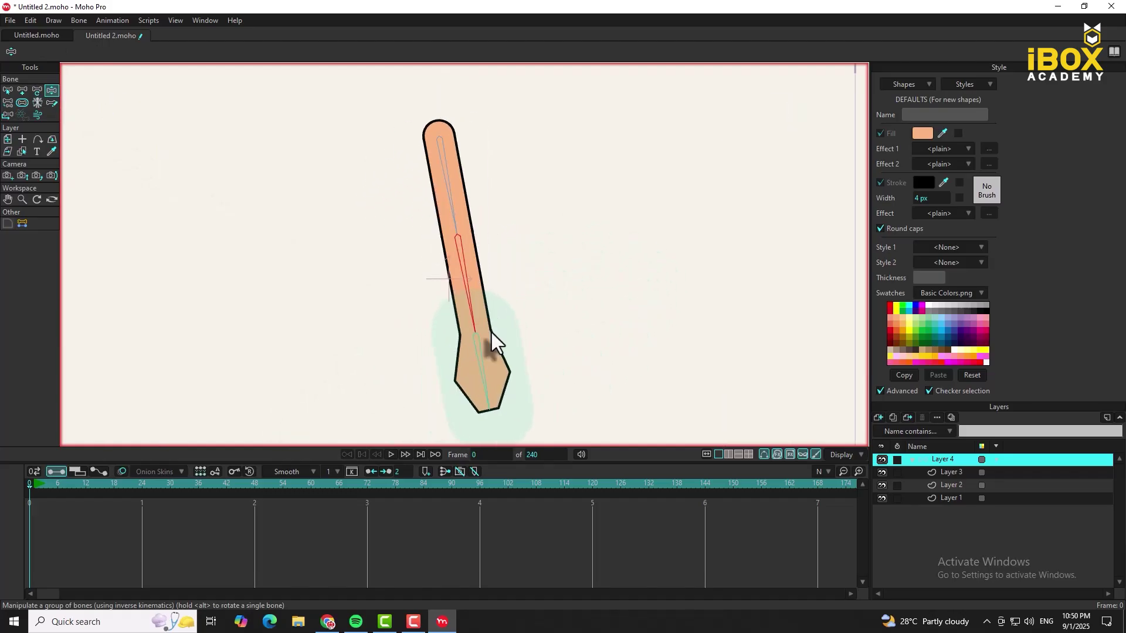
left_click(38, 486)
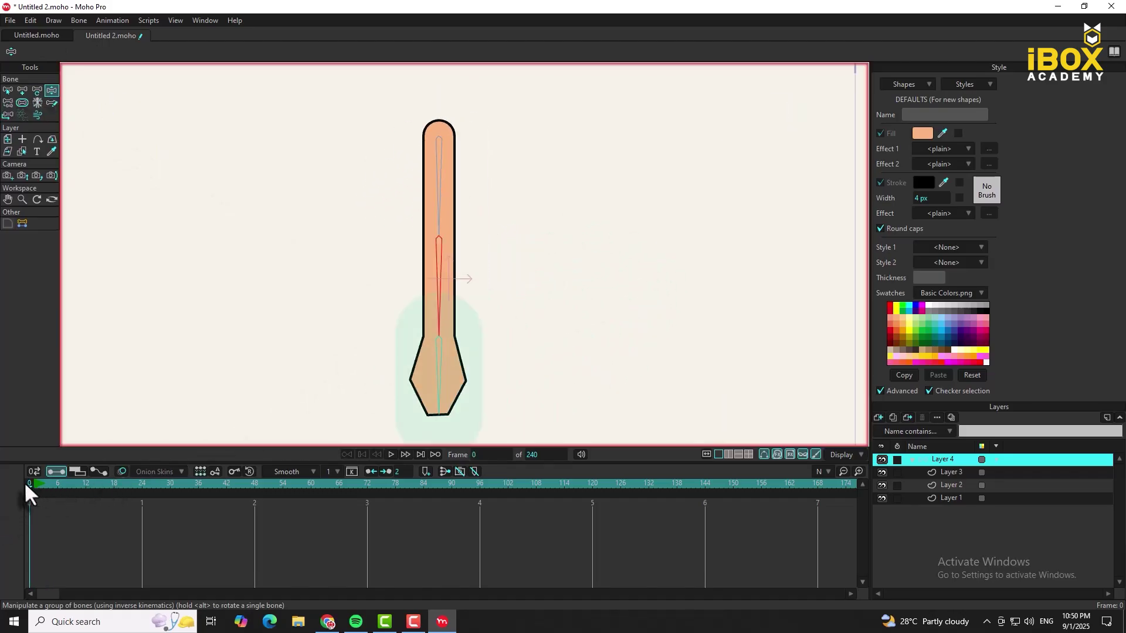
- Bind Layer 2 to the middle bone with the Bind Layer tool
left_click(945, 485)
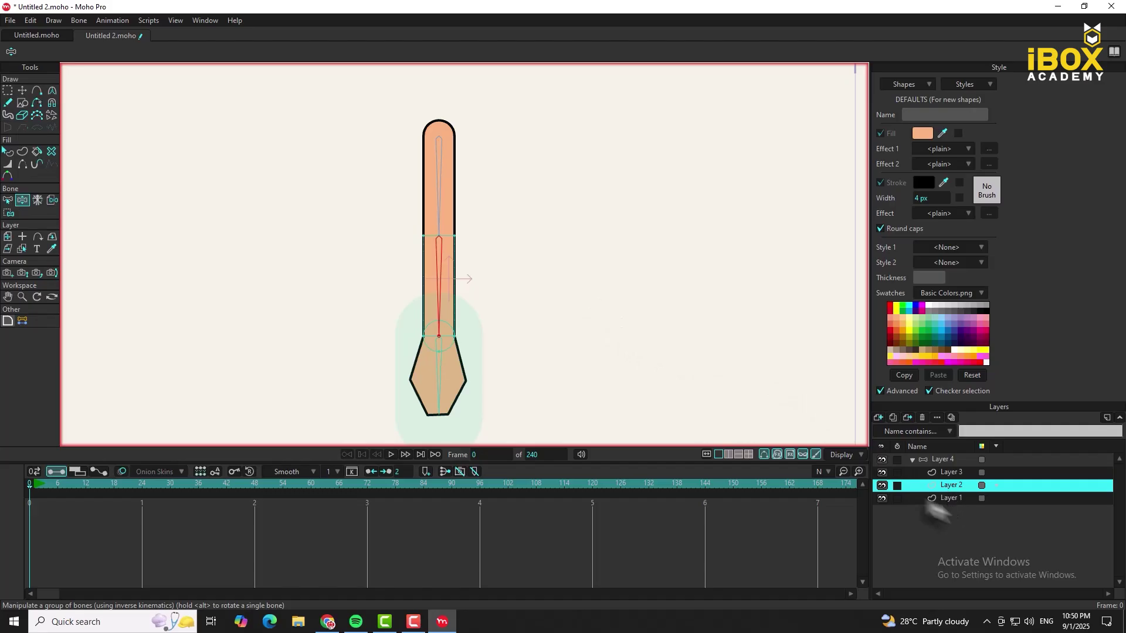
left_click(51, 200)
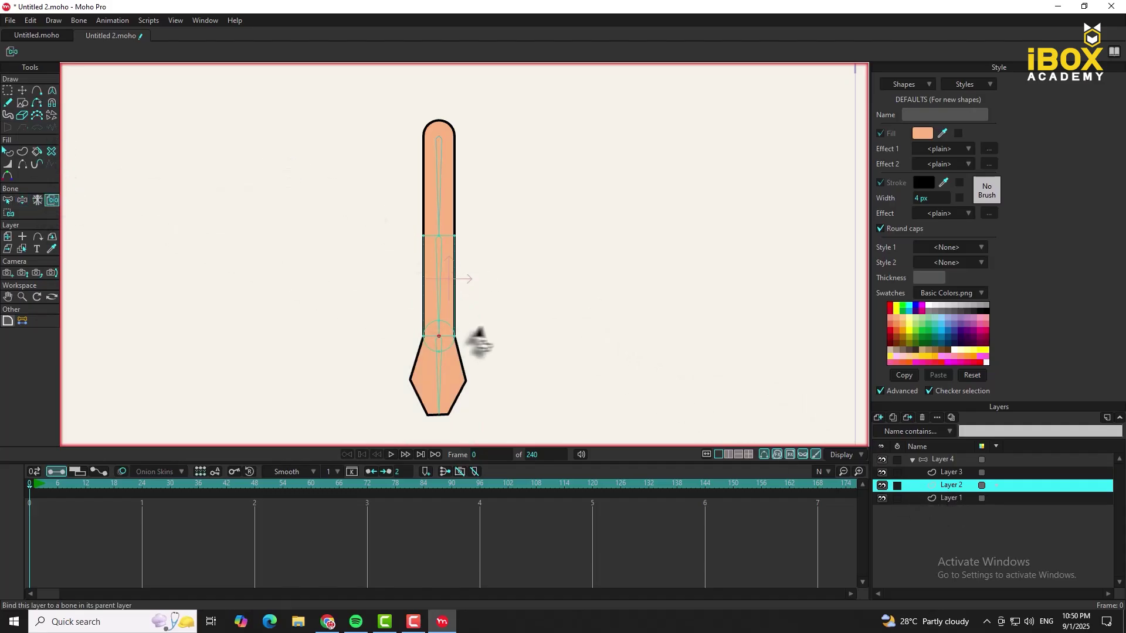
left_click(442, 300)
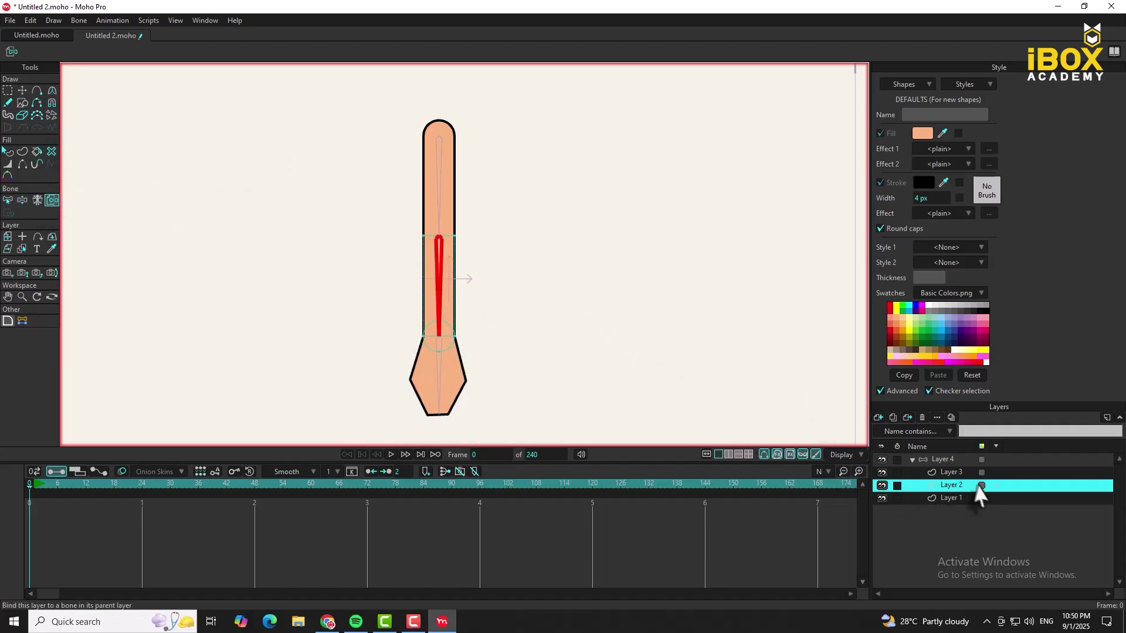
- Bind Layer 3 to the hand bone and Layer 1 to the upper arm bone
left_click(950, 473)
left_click(442, 391)
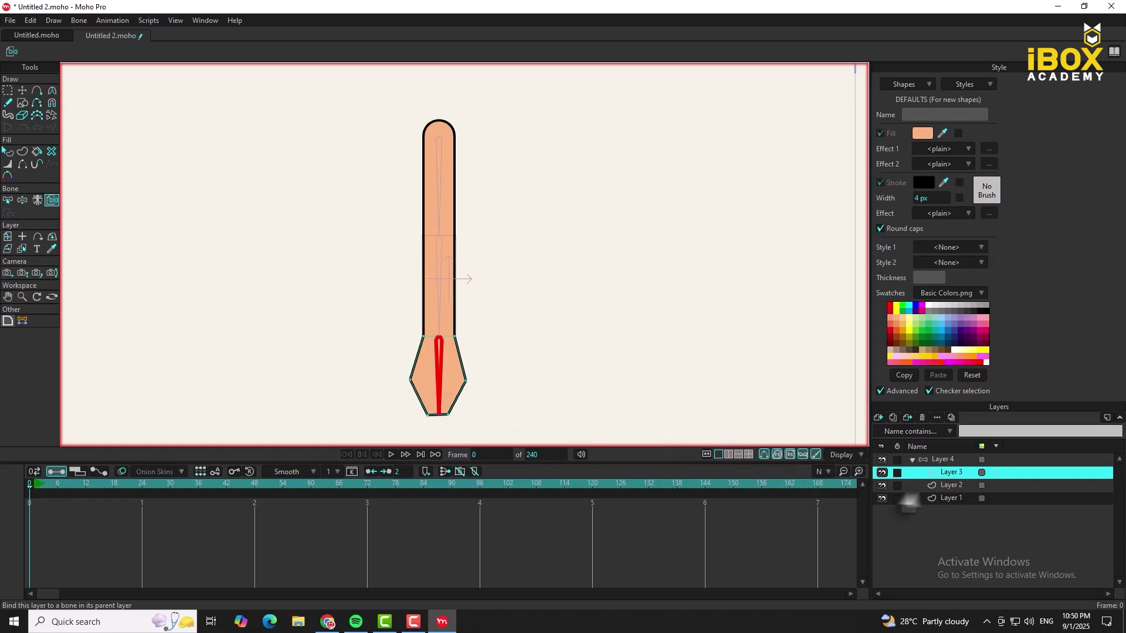
left_click(944, 502)
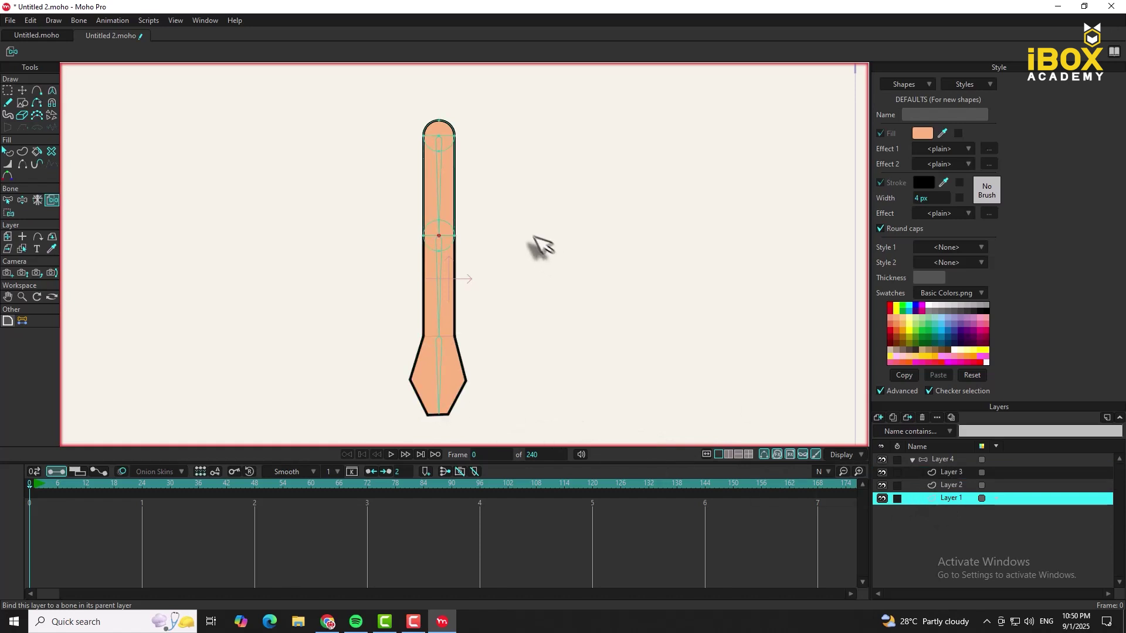
left_click(440, 205)
- On bone Layer 4, test the bound limb with Manipulate Bones by bending it to both sides, and inspect the elbow joint up close
left_click(942, 459)
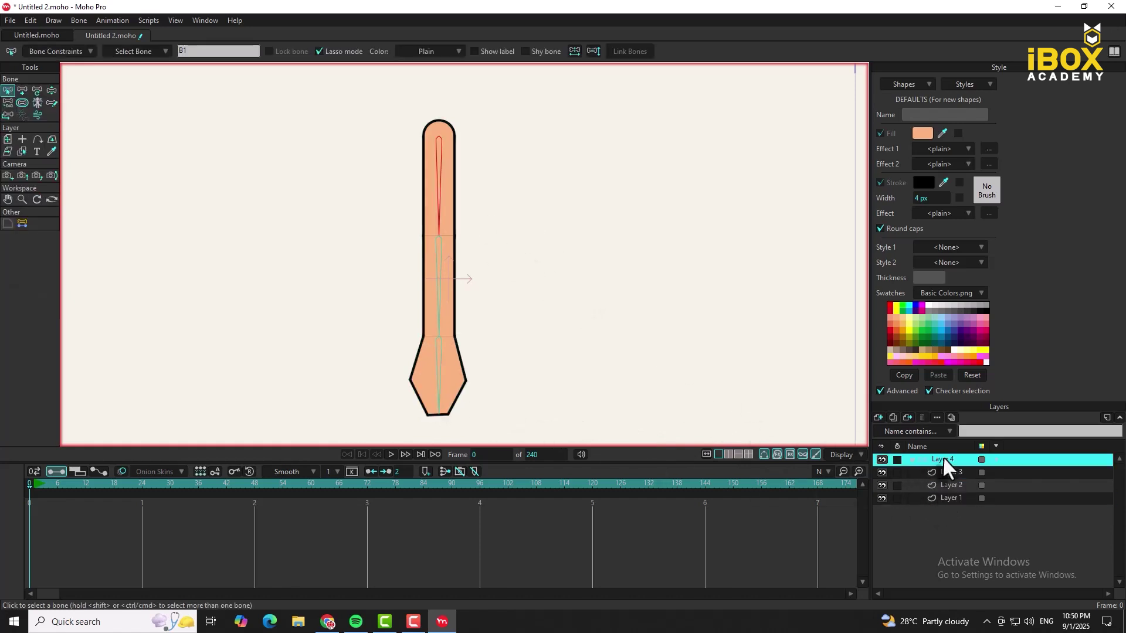
left_click(52, 90)
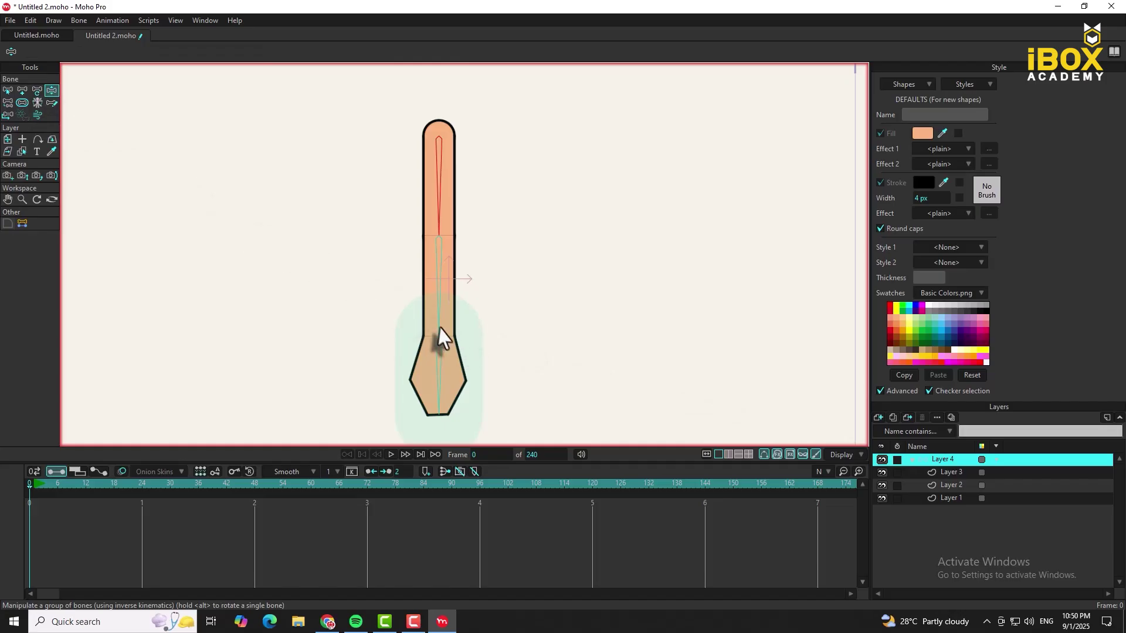
left_click_drag(441, 337, 404, 292)
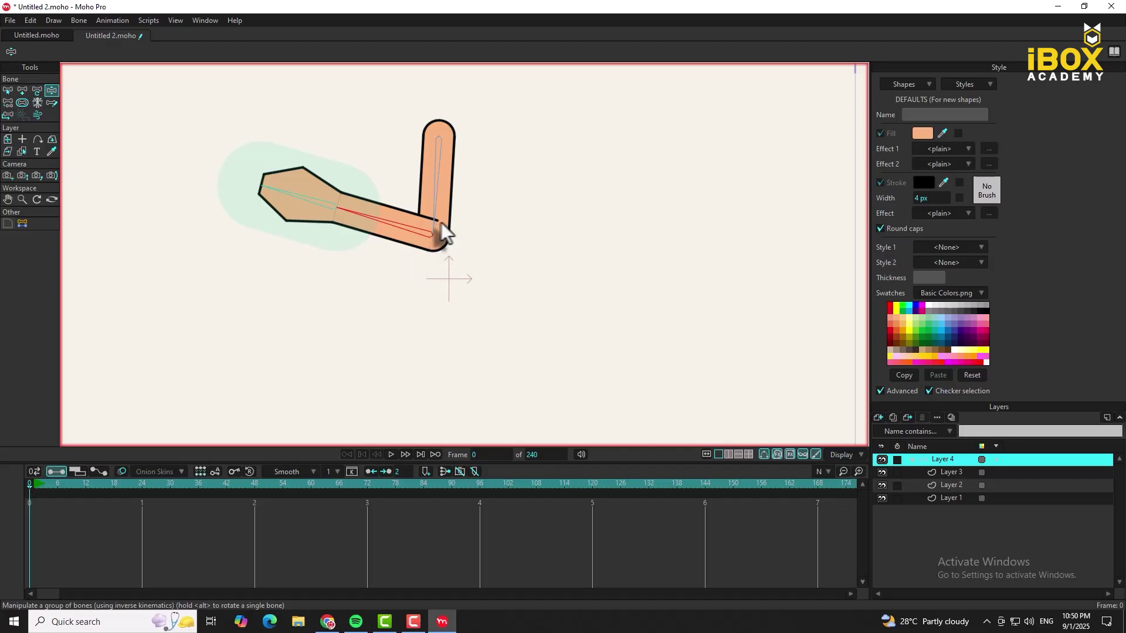
scroll(430, 228, "up", 5)
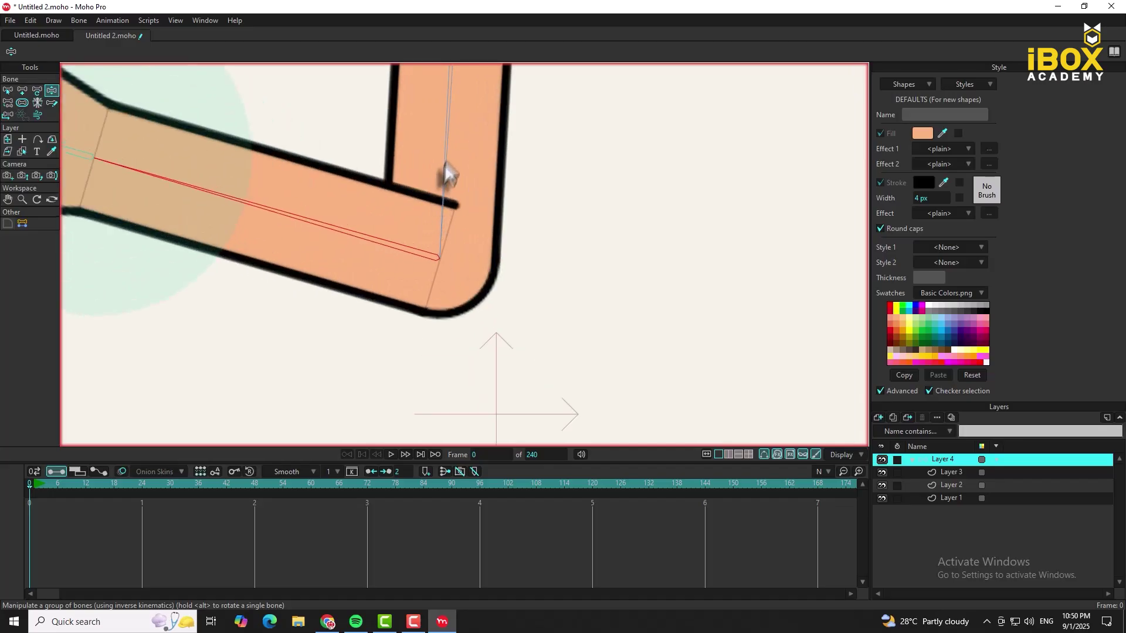
scroll(448, 258, "down", 3)
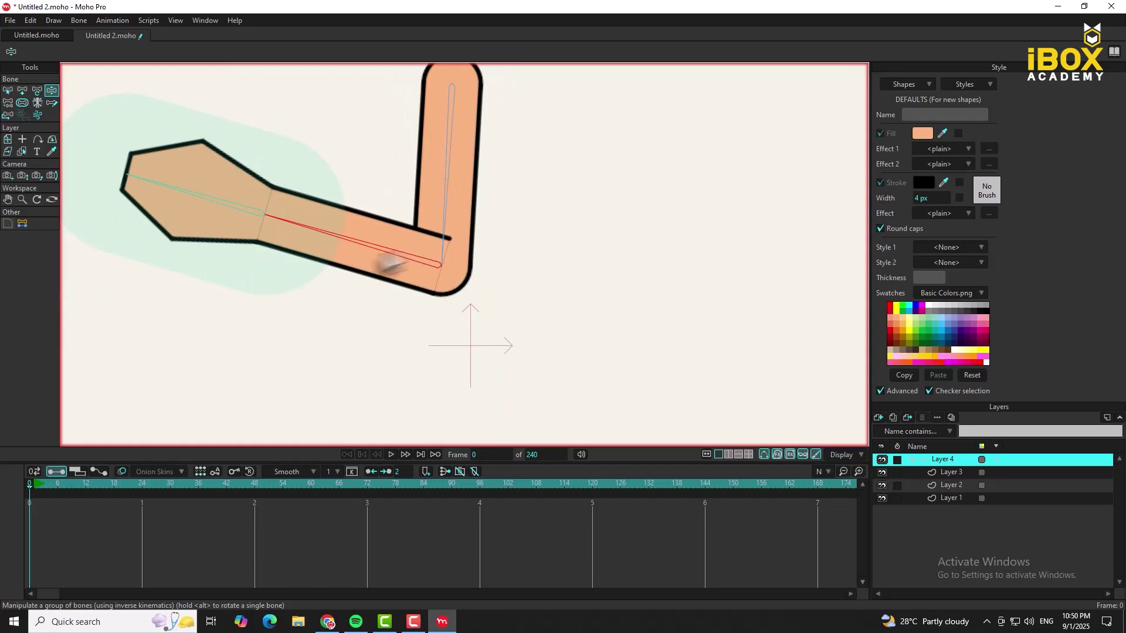
left_click_drag(358, 246, 639, 263)
scroll(638, 264, "down", 3)
left_click_drag(586, 289, 528, 476)
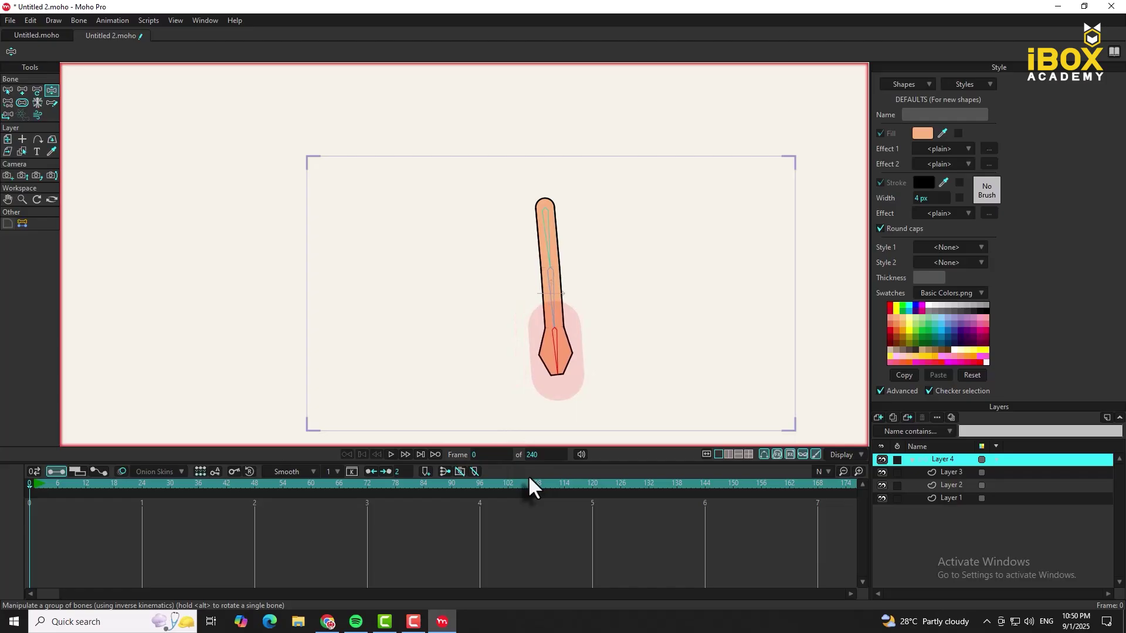